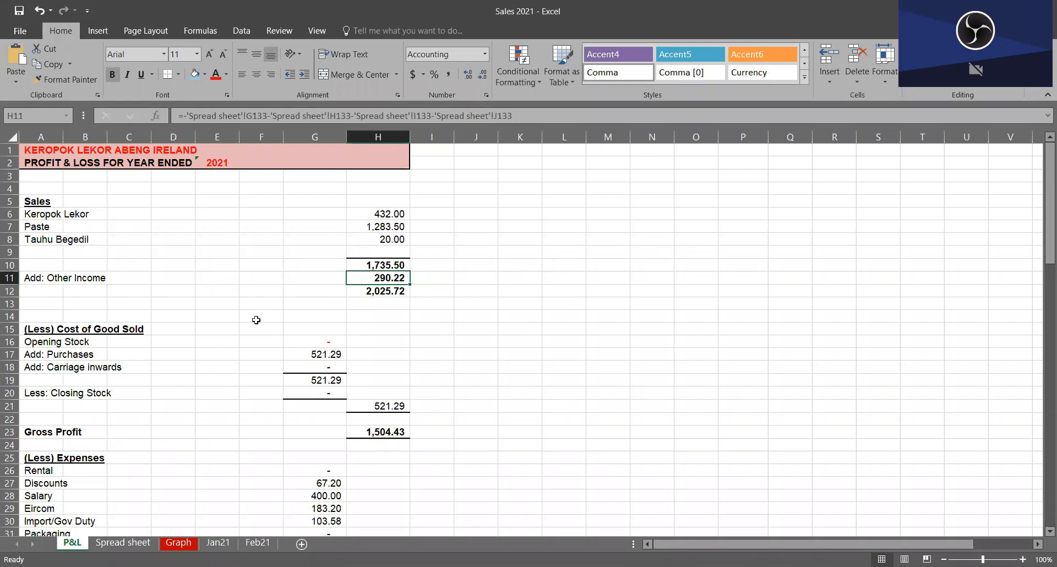
Step: Examine the 2021 Profit & Loss statement and the Balance Sheet section on the P&L sheet
left_click(34, 201)
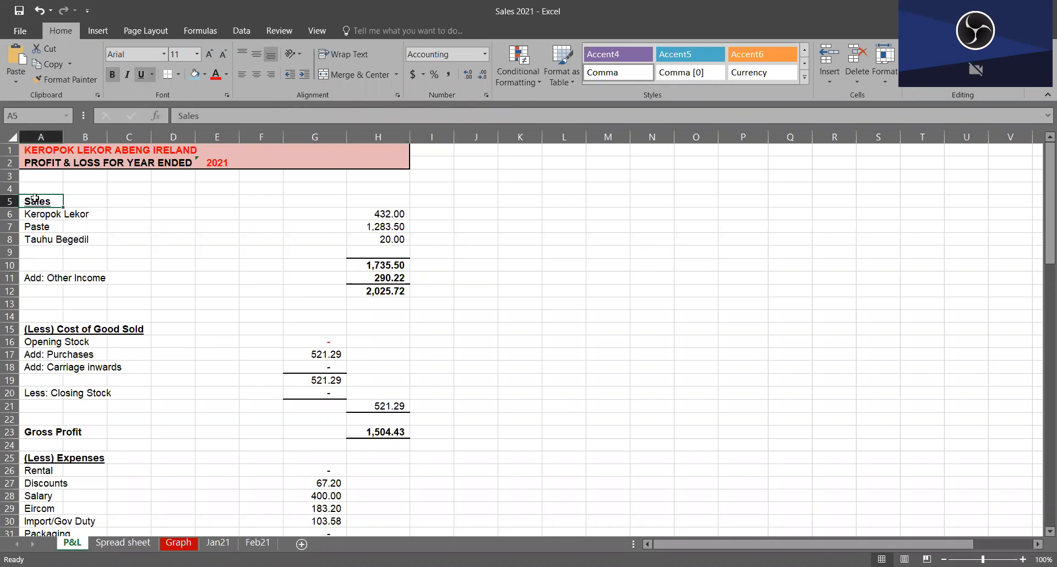
left_click(110, 164)
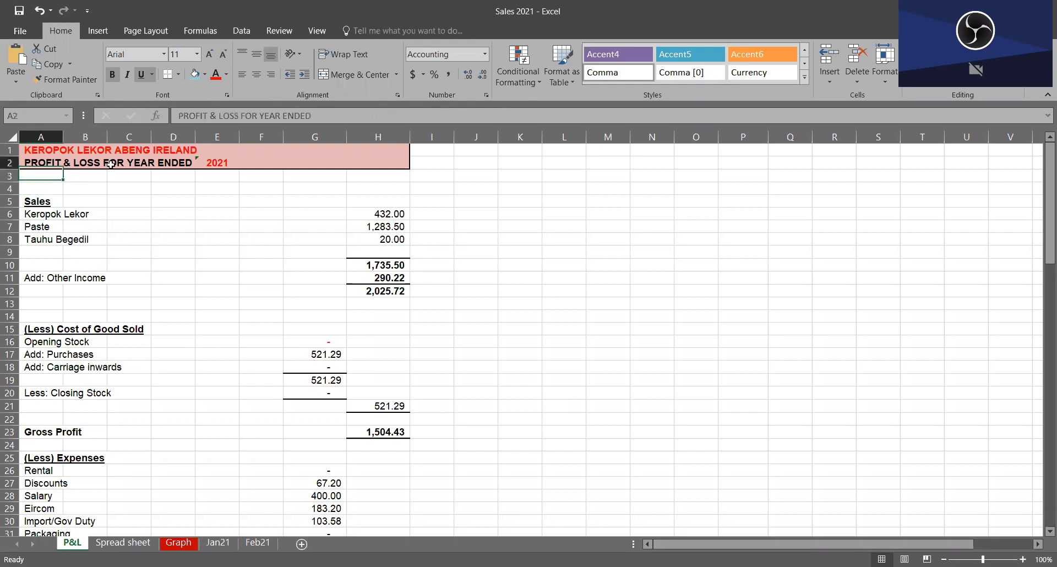
scroll(146, 427, "down", 10)
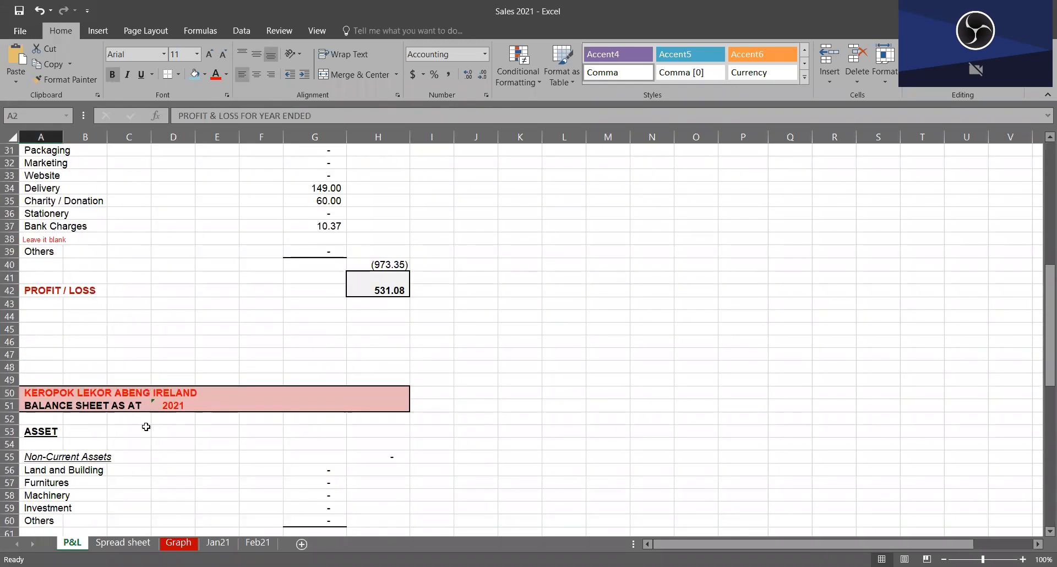
scroll(146, 427, "down", 2)
left_click(35, 329)
left_click(148, 331)
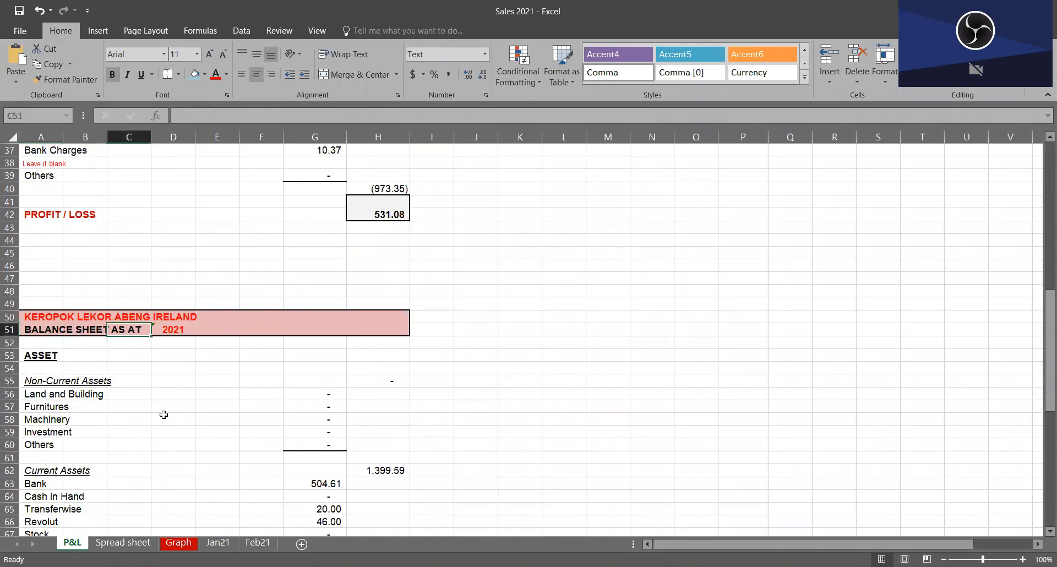
scroll(159, 411, "up", 12)
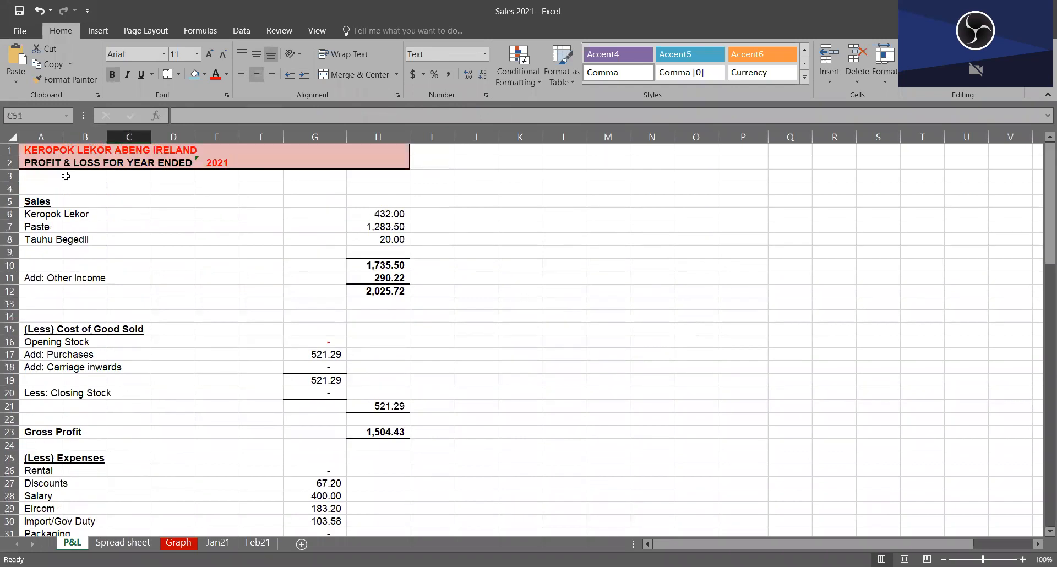
left_click(41, 162)
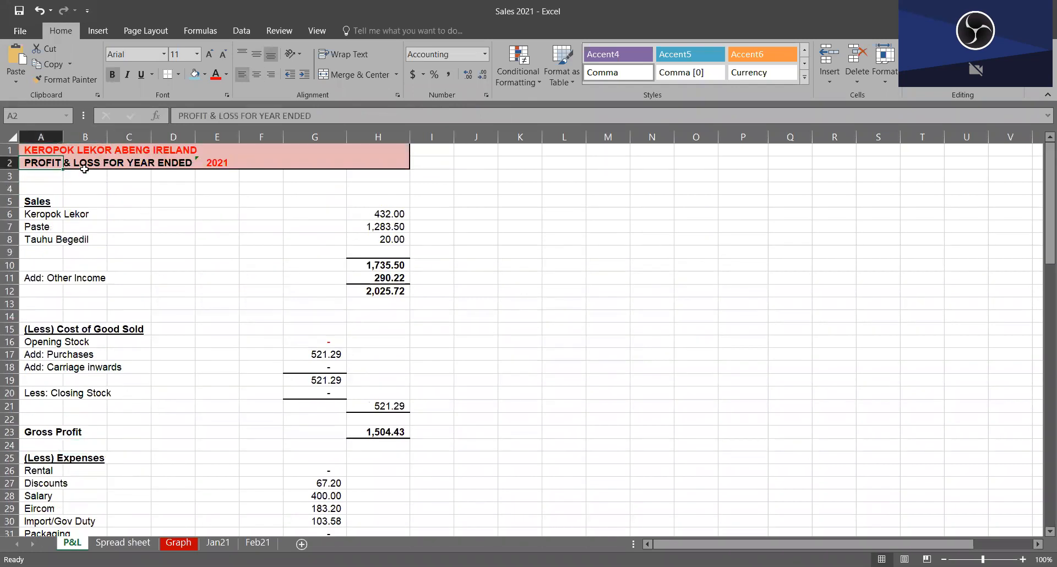
left_click(101, 163)
left_click(191, 164)
scroll(155, 330, "down", 1)
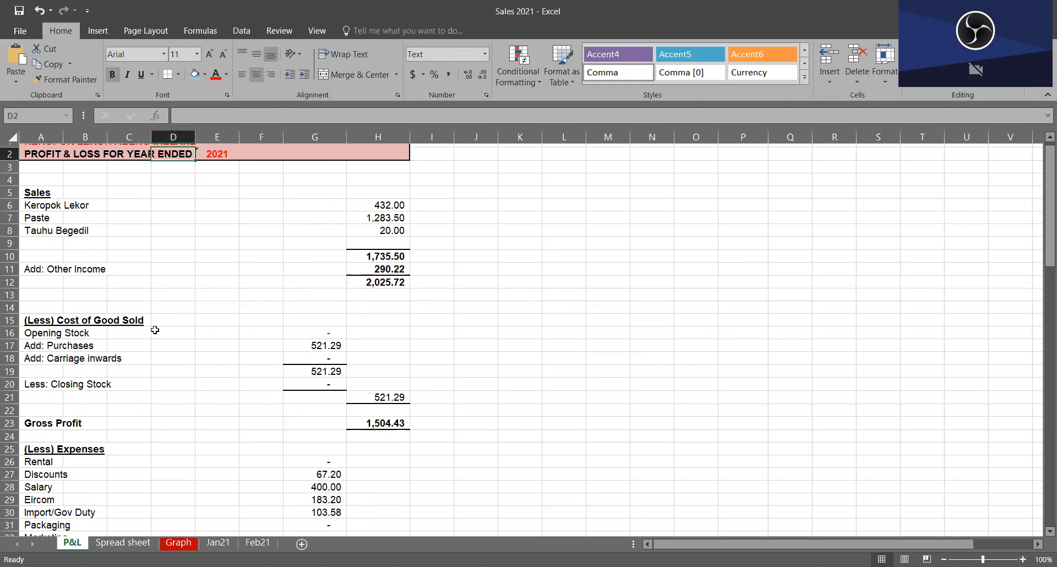
scroll(155, 330, "down", 5)
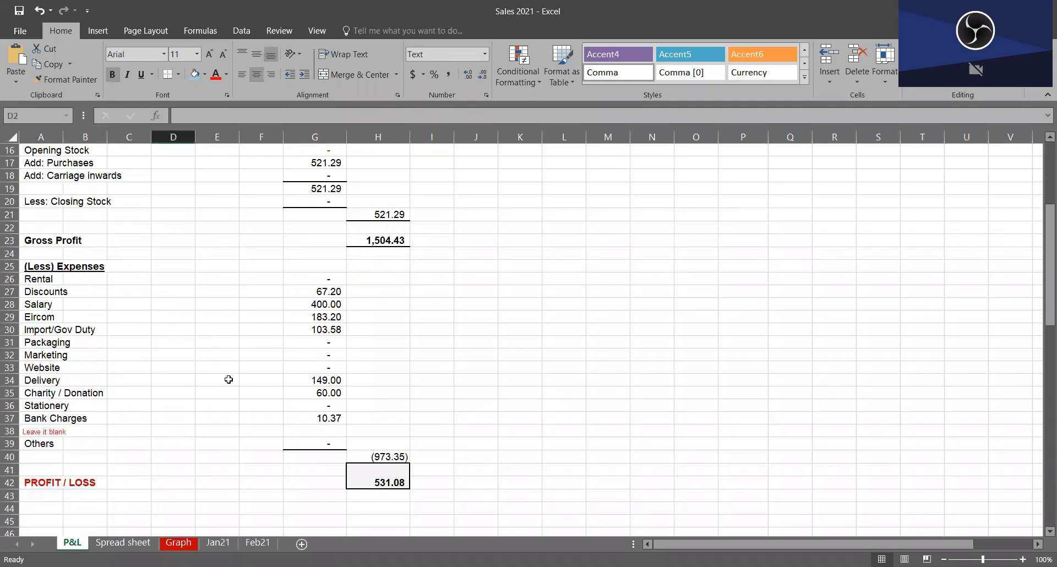
left_click(407, 306)
scroll(410, 311, "up", 5)
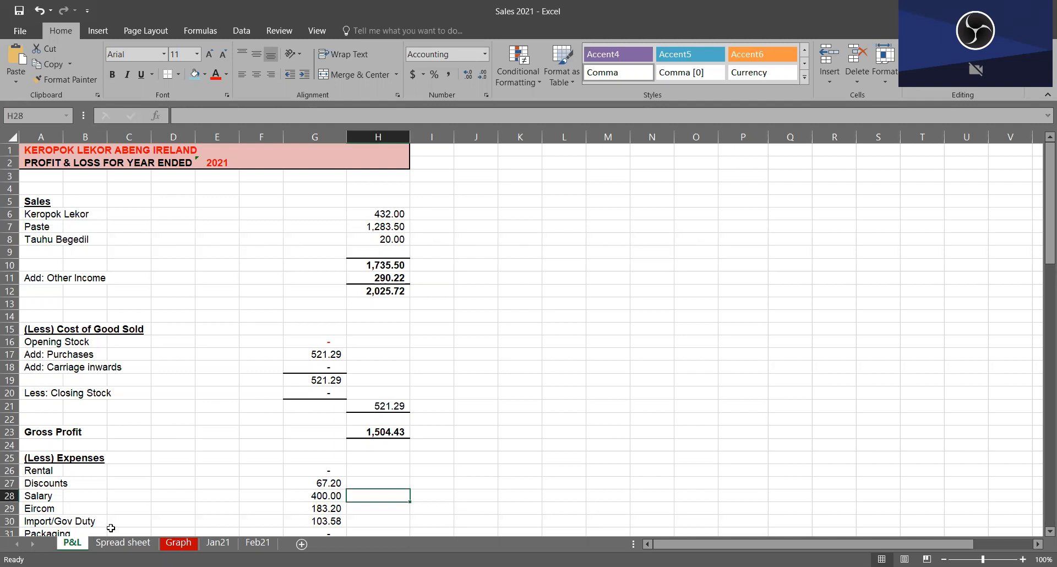
Step: Switch to the Spread sheet worksheet and examine the opening balance row and the first transaction dated 04/01/2021
left_click(123, 542)
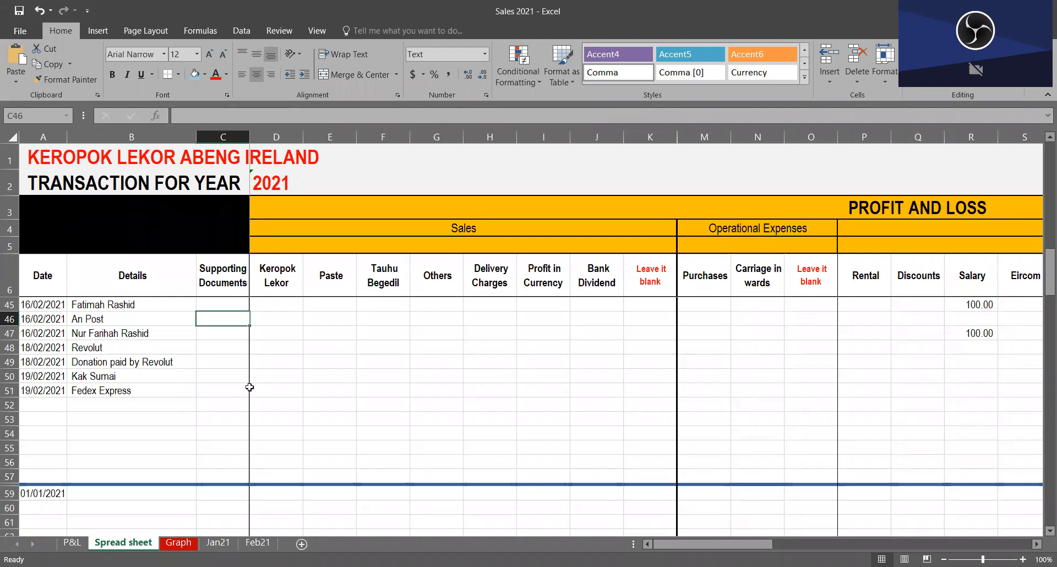
scroll(231, 512, "up", 13)
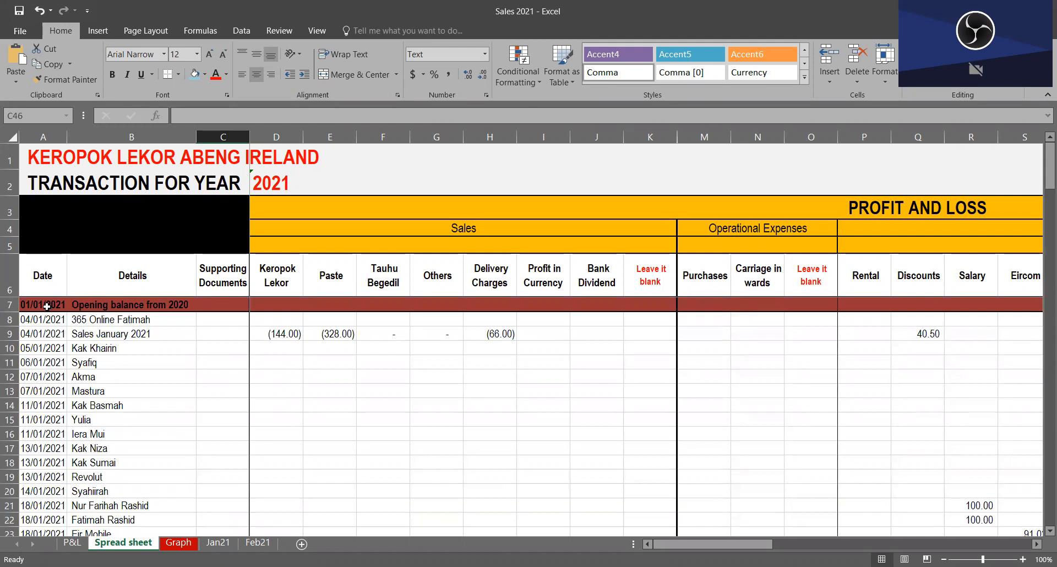
left_click(9, 305)
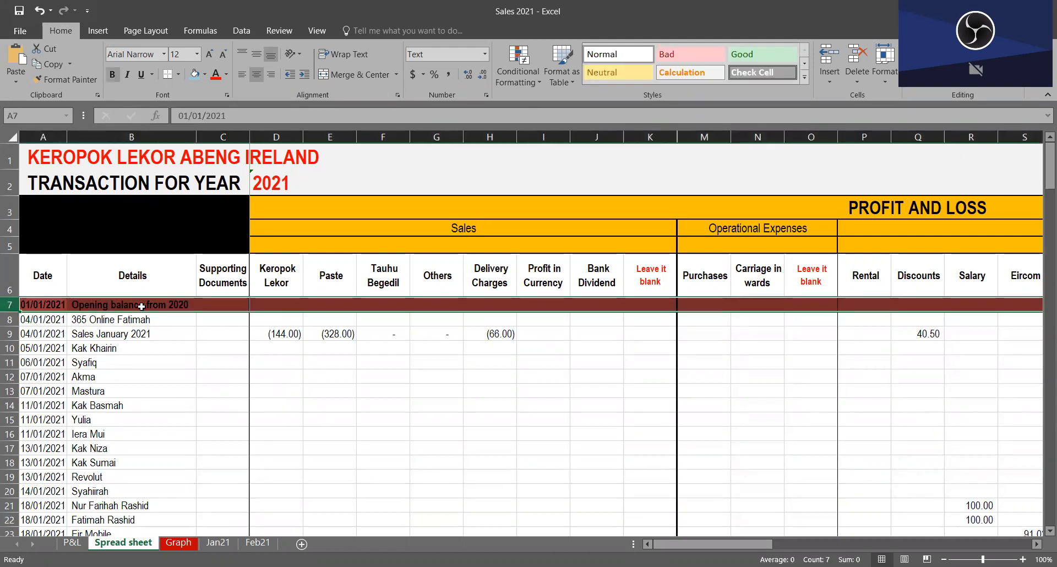
scroll(105, 375, "down", 3)
scroll(105, 375, "up", 3)
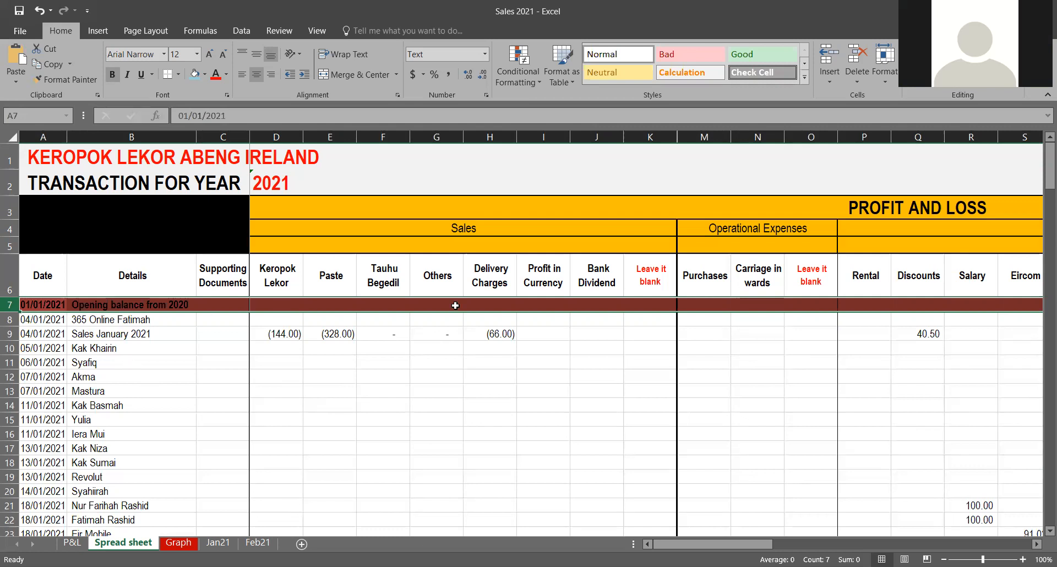
left_click(47, 318)
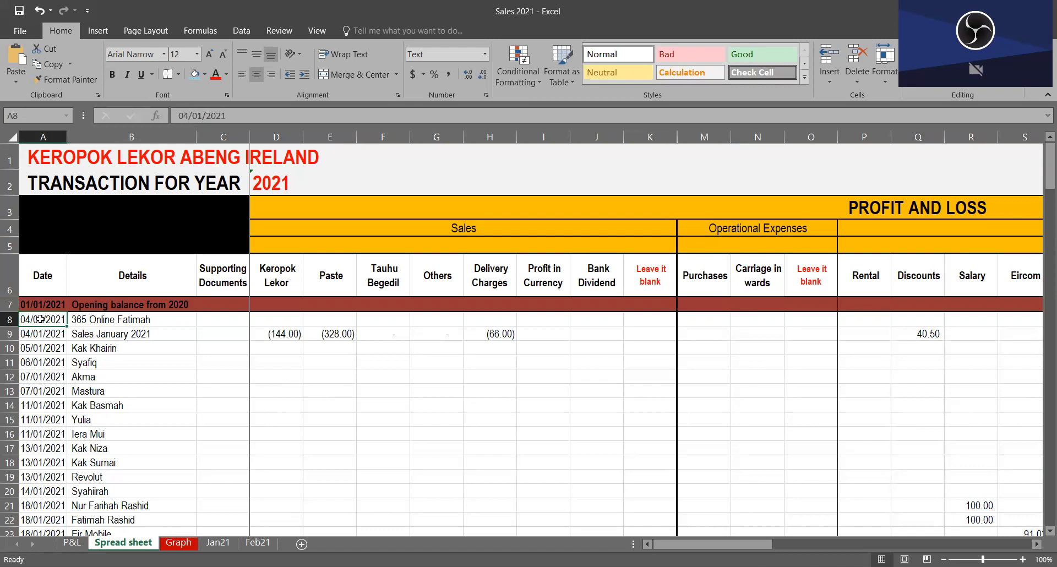
left_click(119, 317)
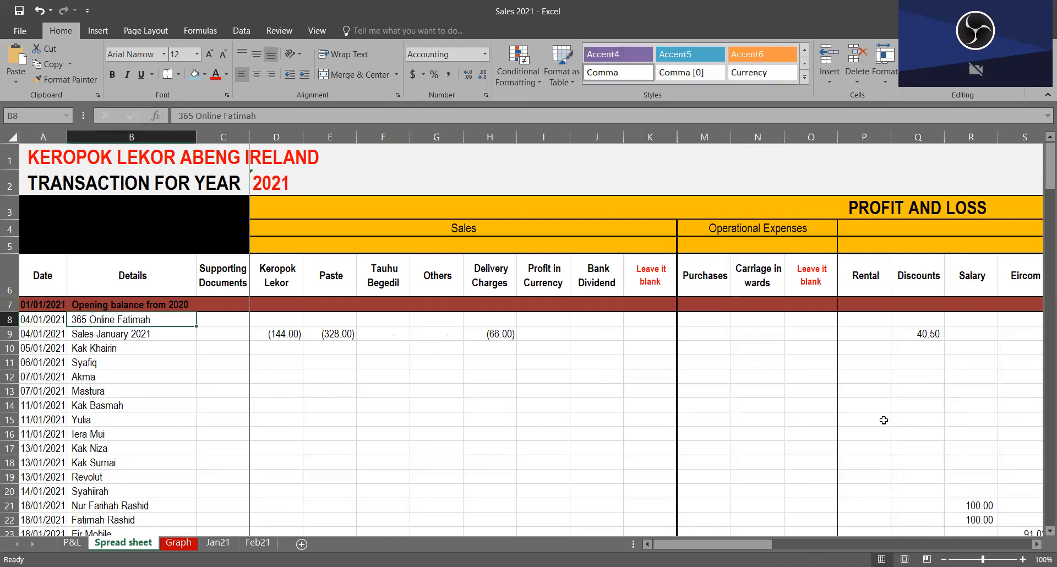
Step: Examine the Bank column's entries in the Balance Sheet section and the total formula in AK133
scroll(556, 361, "right", 9)
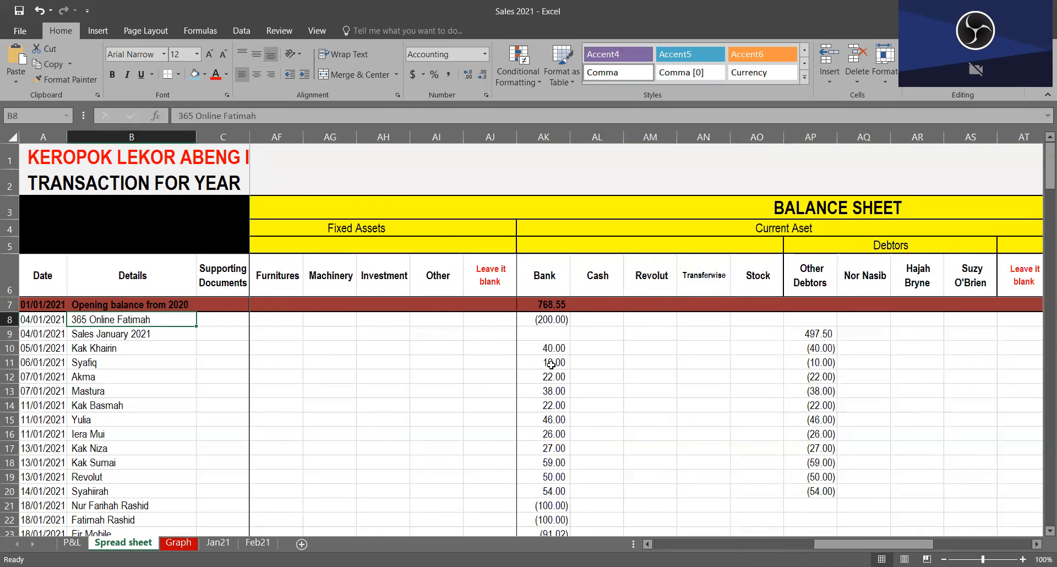
left_click(555, 323)
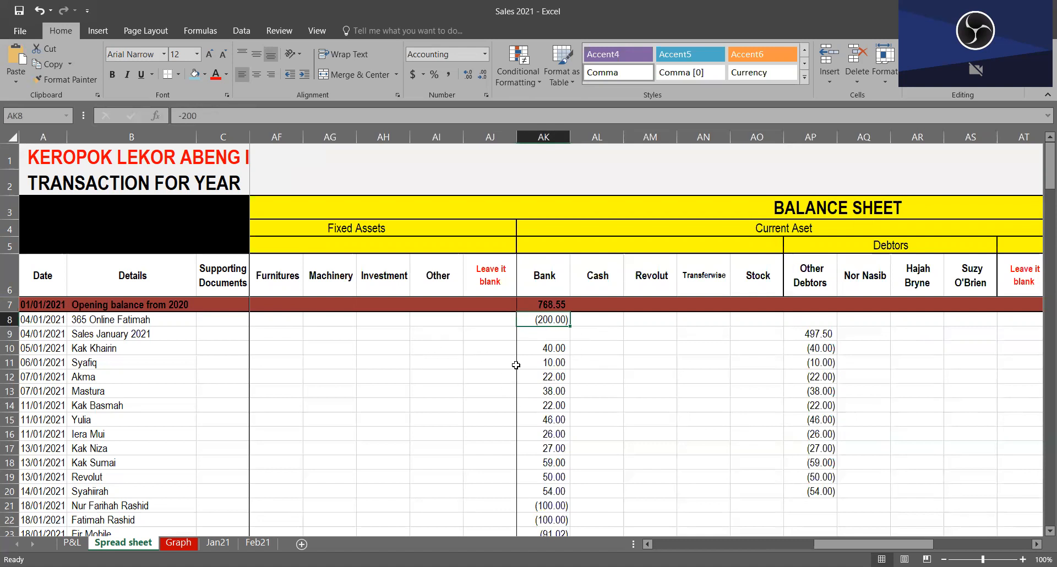
left_click(554, 350)
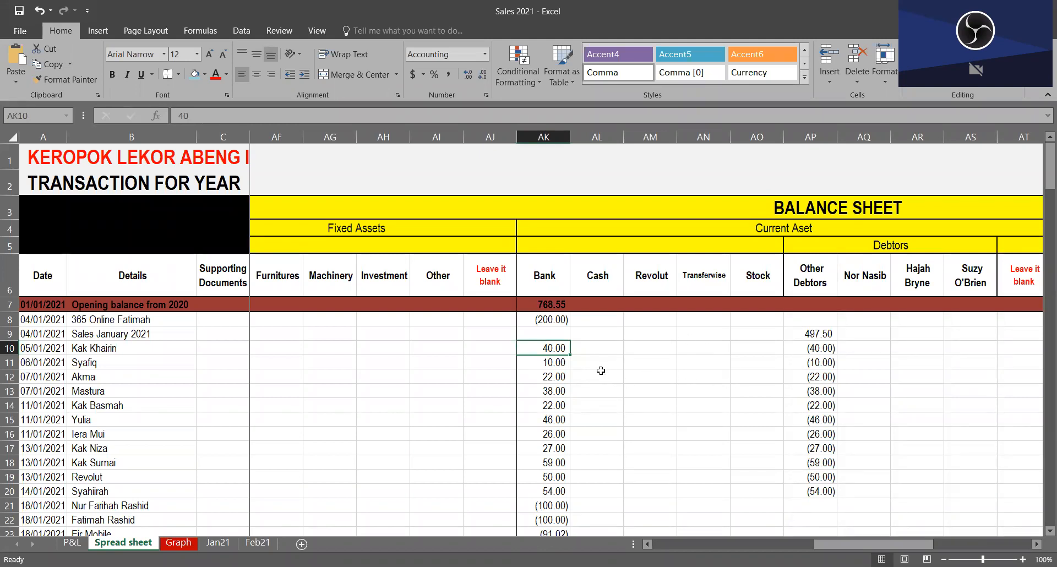
scroll(557, 351, "down", 18)
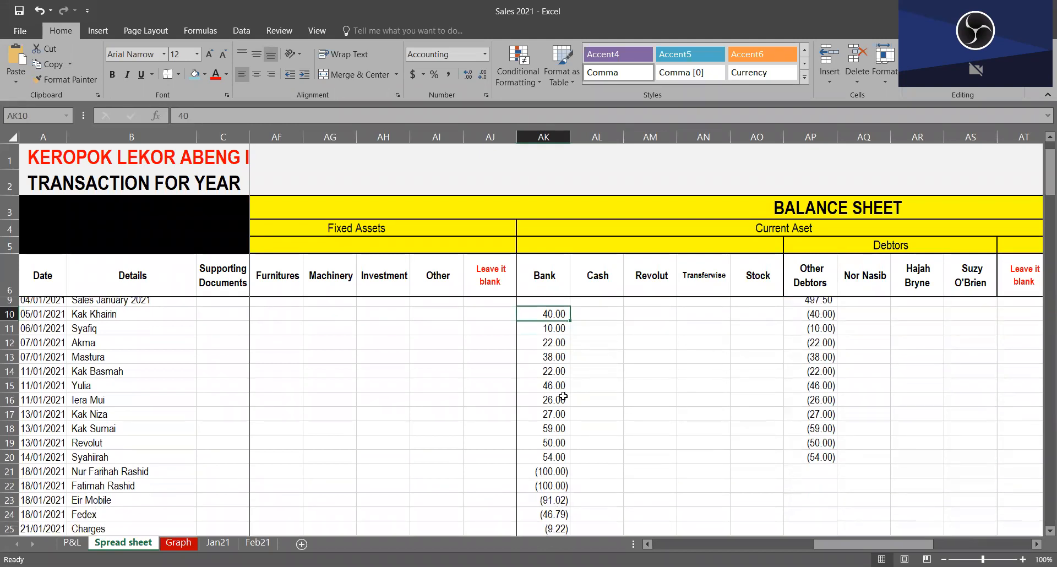
scroll(564, 516, "down", 20)
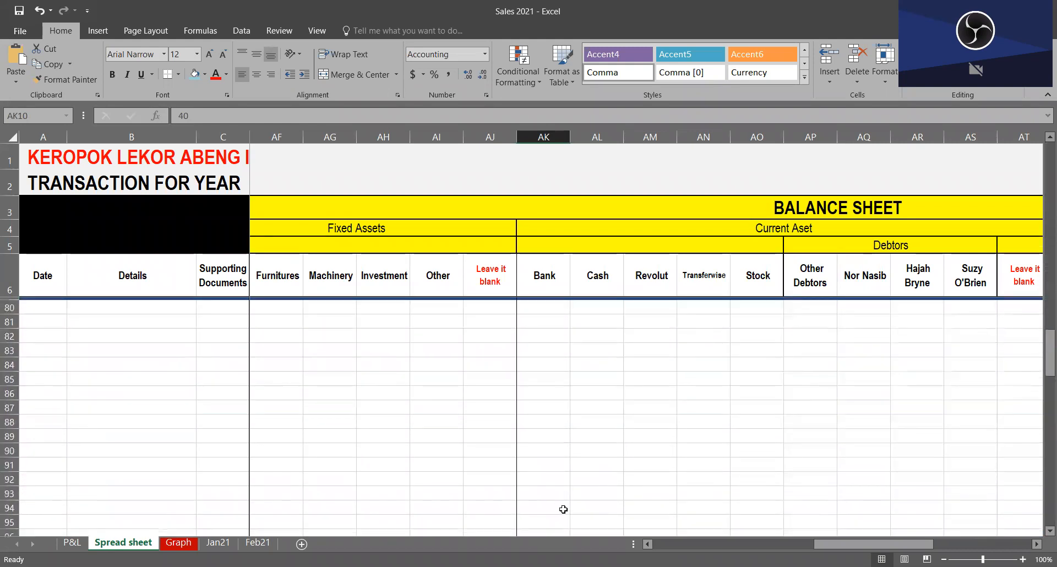
left_click(541, 350)
scroll(575, 412, "up", 3)
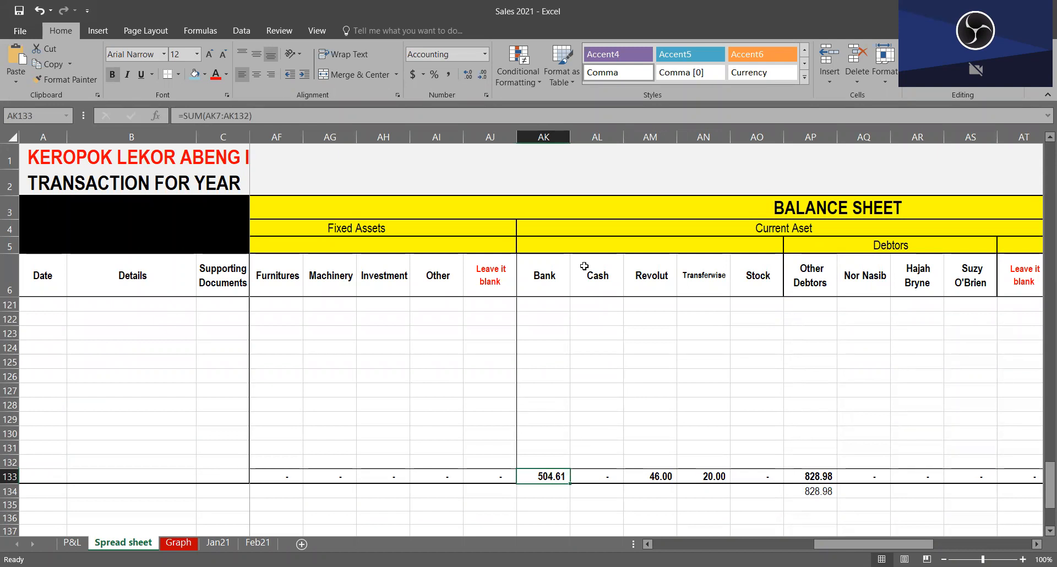
left_click(606, 319)
scroll(601, 415, "up", 11)
scroll(601, 414, "up", 11)
scroll(608, 392, "up", 3)
scroll(606, 391, "down", 7)
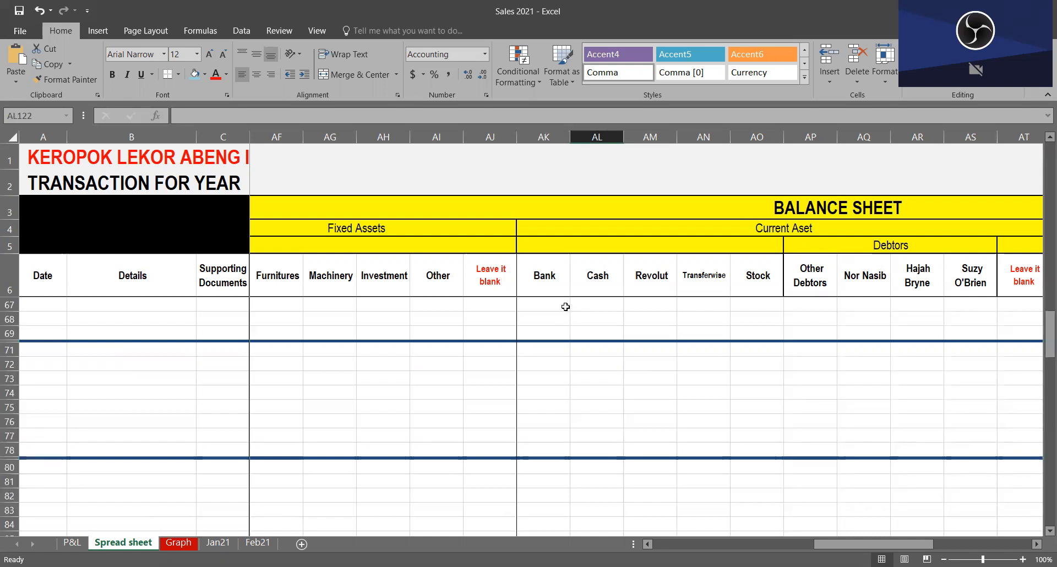
Step: Fill the Bank, Cash, Revolut and Transferwise header cells (AK6:AN6) with light blue
mouse_move(553, 278)
left_mouse_down()
mouse_move(665, 276)
mouse_move(558, 295)
mouse_move(716, 282)
mouse_move(544, 282)
left_mouse_up()
left_click(196, 79)
left_click(700, 347)
scroll(695, 394, "down", 17)
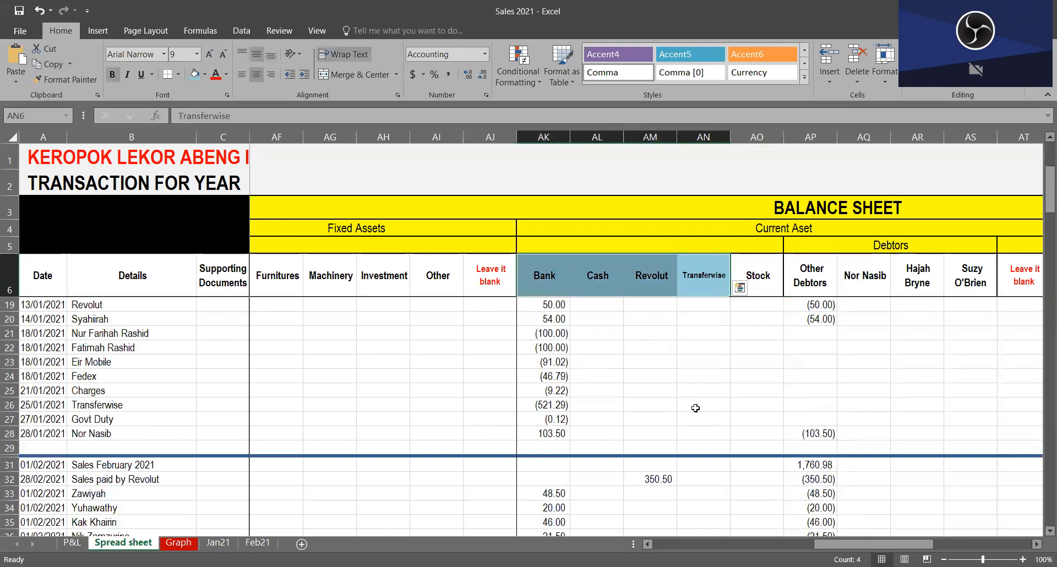
scroll(685, 418, "up", 3)
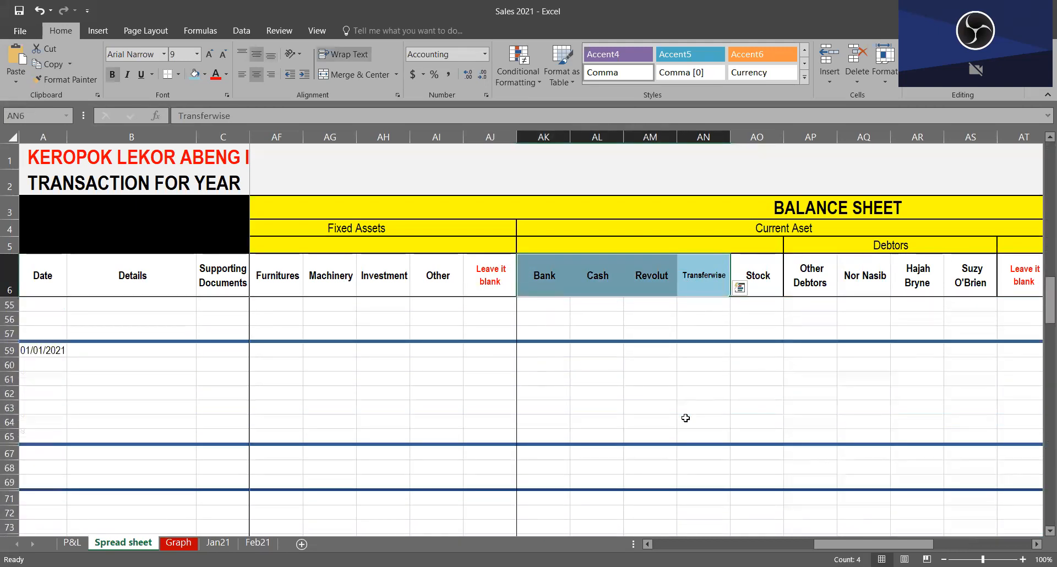
scroll(686, 418, "down", 2)
Step: Examine the Bank, Cash, Revolut and Transferwise headings together with the last February entries beneath them
left_click_drag(549, 285, 724, 273)
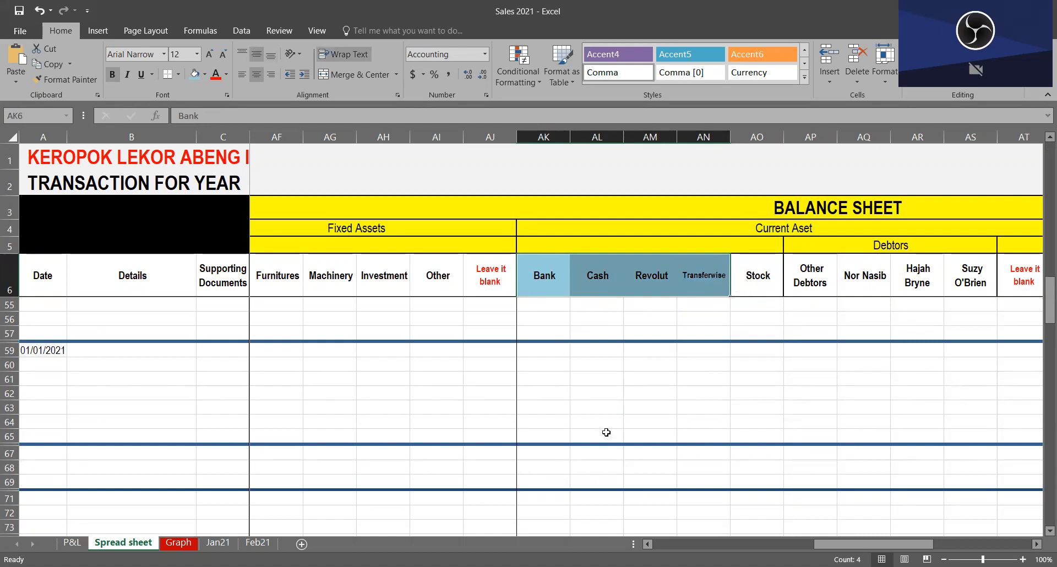
scroll(606, 432, "up", 2)
scroll(666, 432, "down", 1)
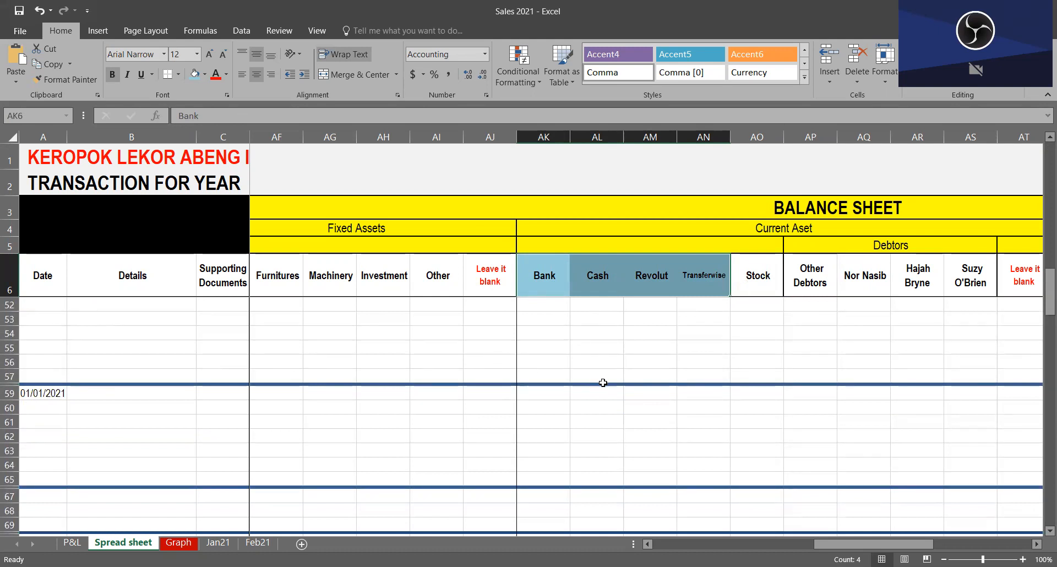
scroll(634, 396, "up", 1)
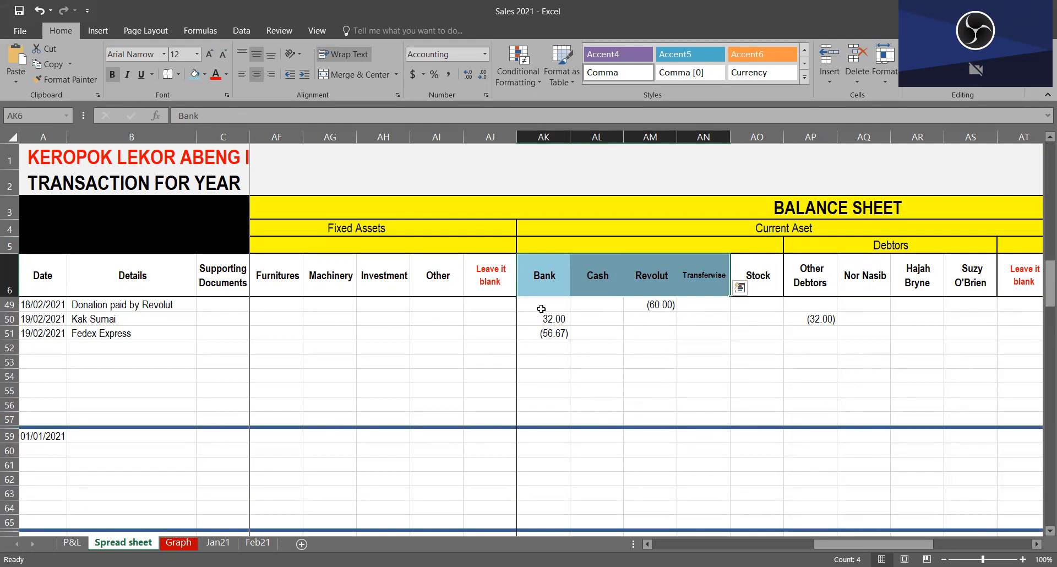
key("shift+Left")
left_click_drag(538, 292, 700, 285)
left_click(718, 281)
left_click(656, 282)
left_click(696, 282)
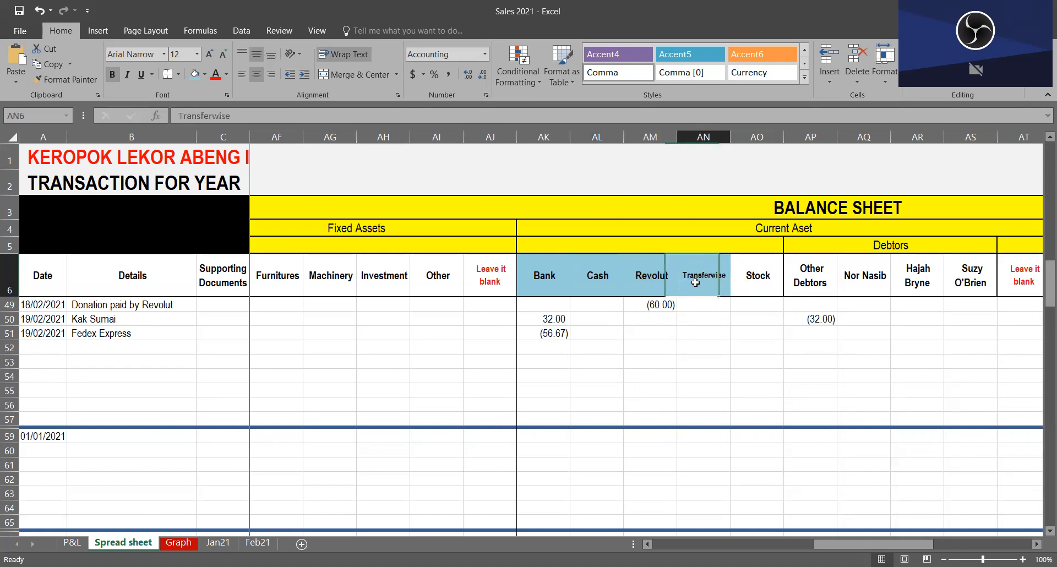
left_click_drag(721, 283, 545, 279)
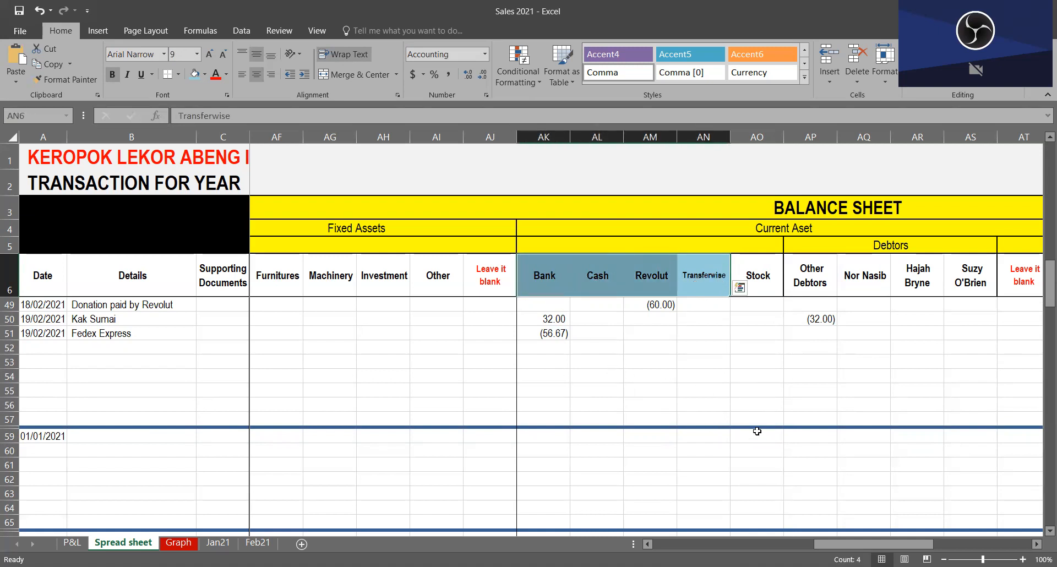
scroll(618, 388, "down", 1)
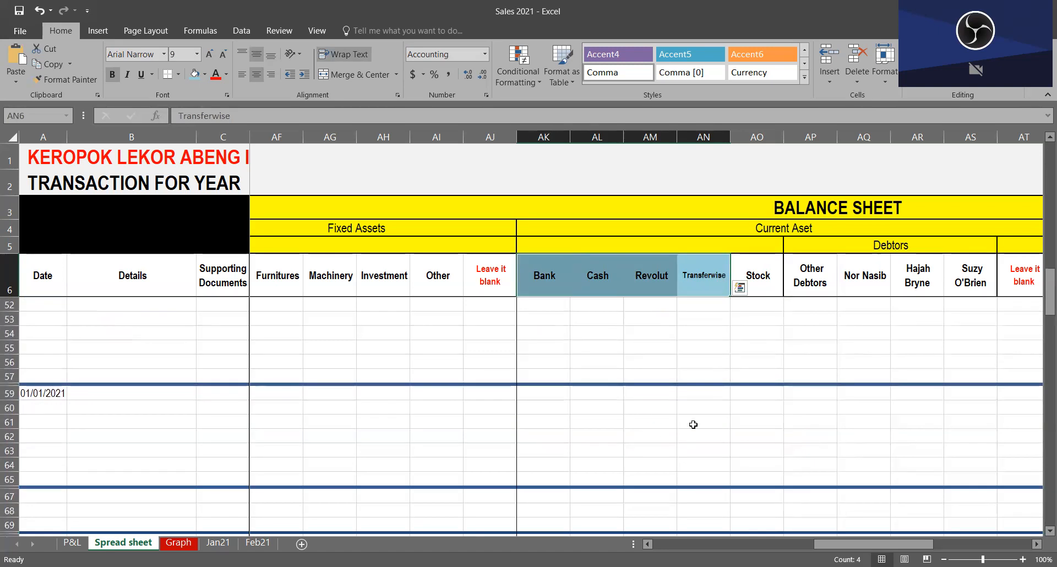
scroll(670, 434, "up", 1)
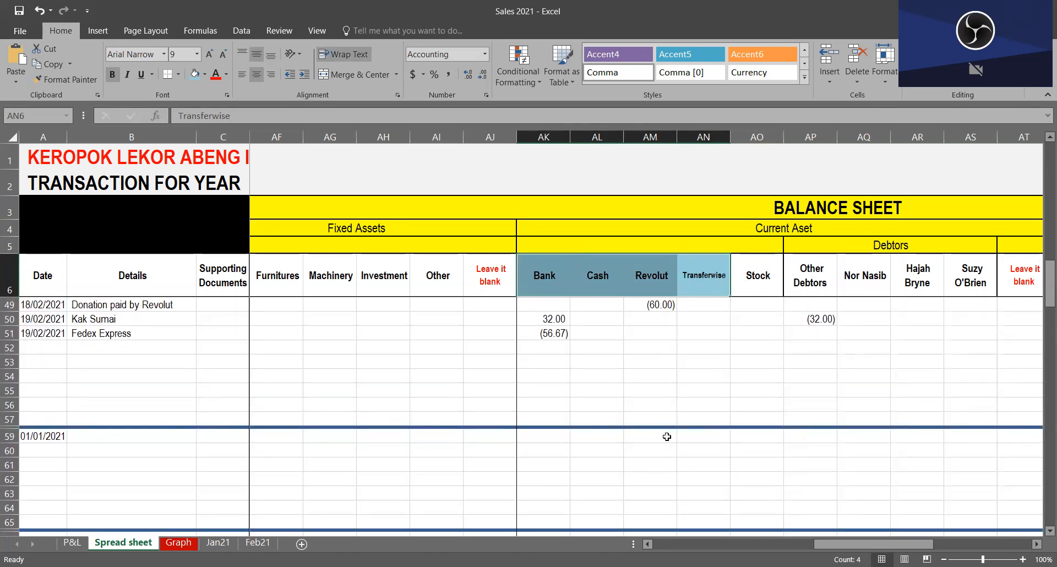
scroll(667, 437, "down", 1)
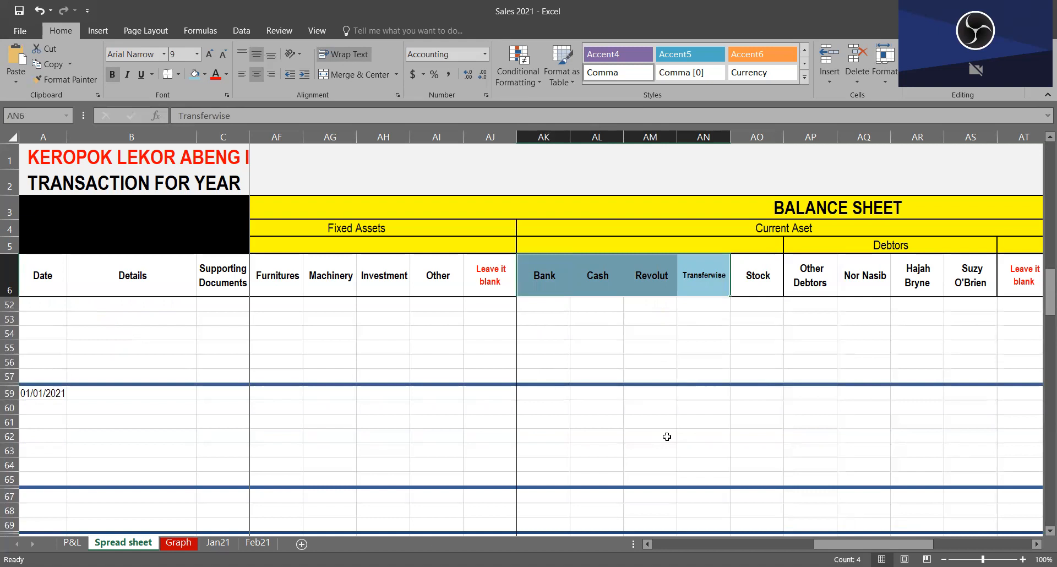
scroll(568, 437, "up", 1)
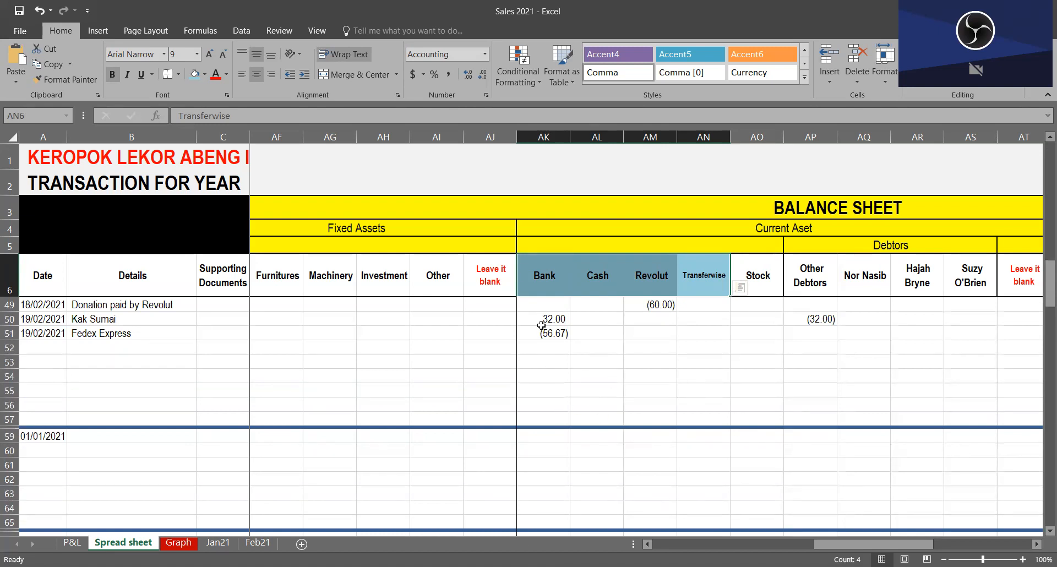
double_click(554, 282)
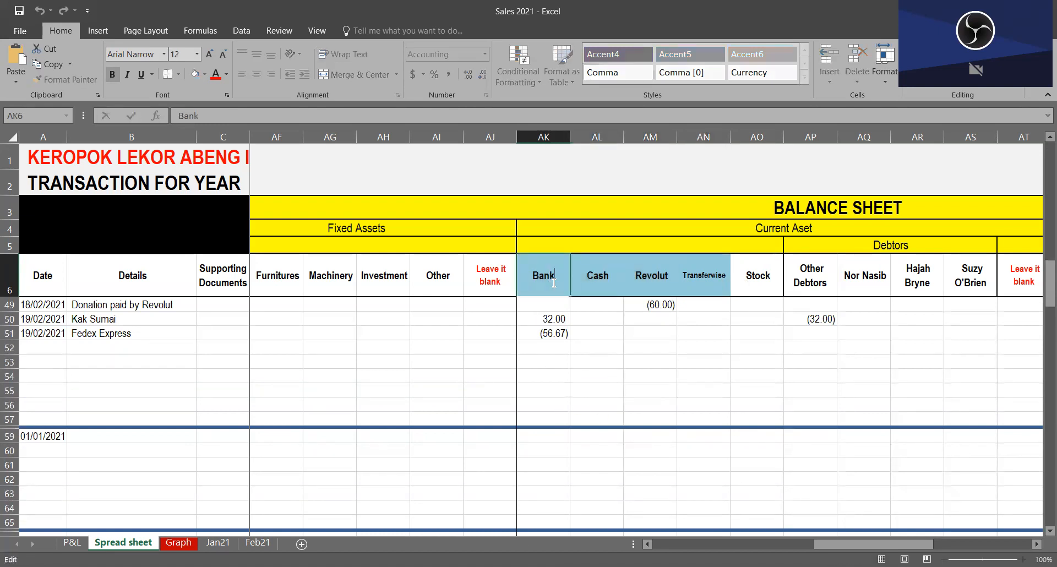
left_click(559, 356)
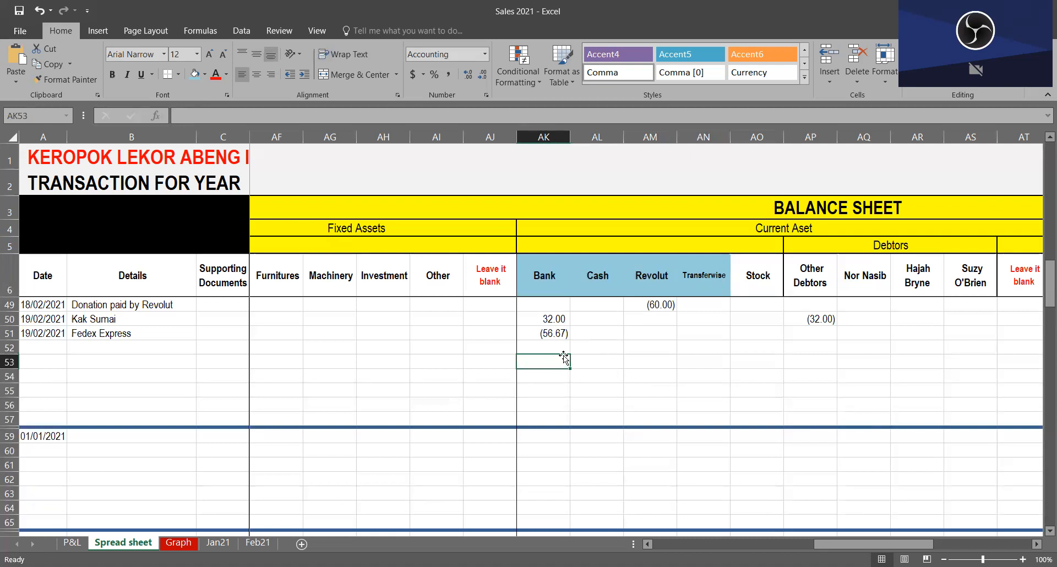
Step: Examine the Fixed Assets and Bank columns around rows 52 to 54, together with the Capital A column under Equity
left_click(341, 352)
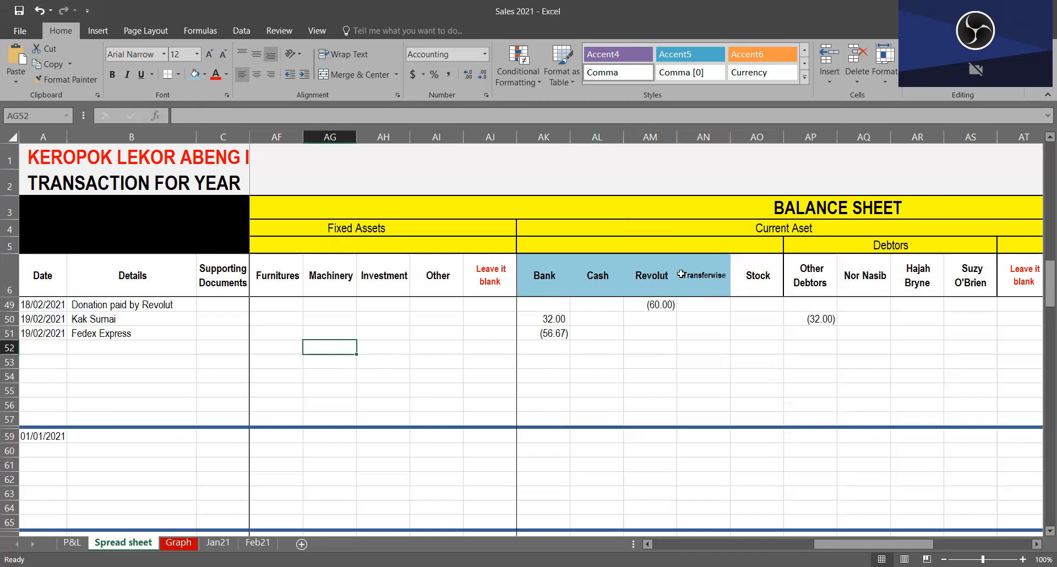
left_click_drag(350, 351, 466, 346)
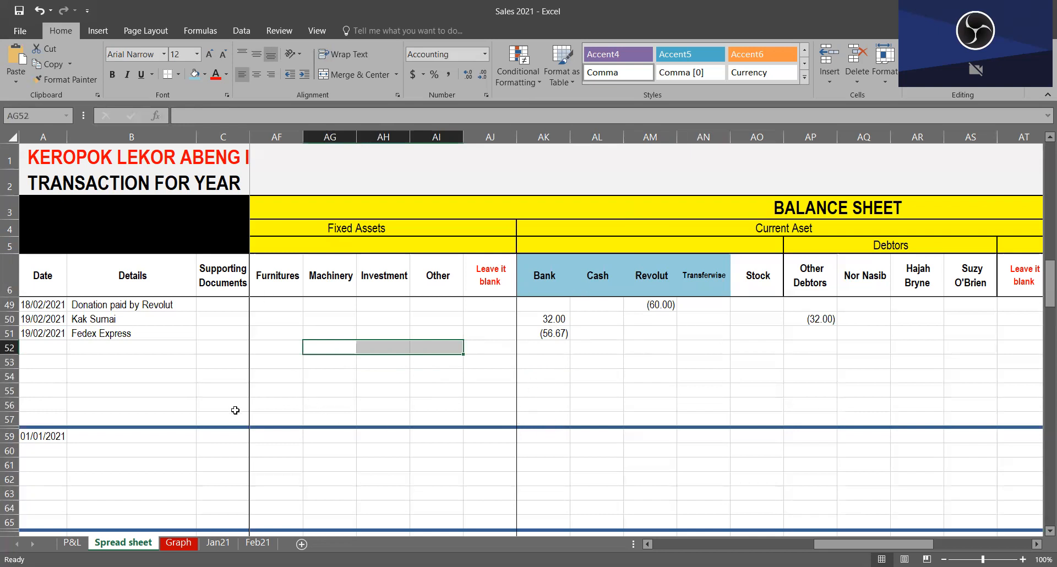
left_click(568, 353)
left_click_drag(578, 374, 306, 370)
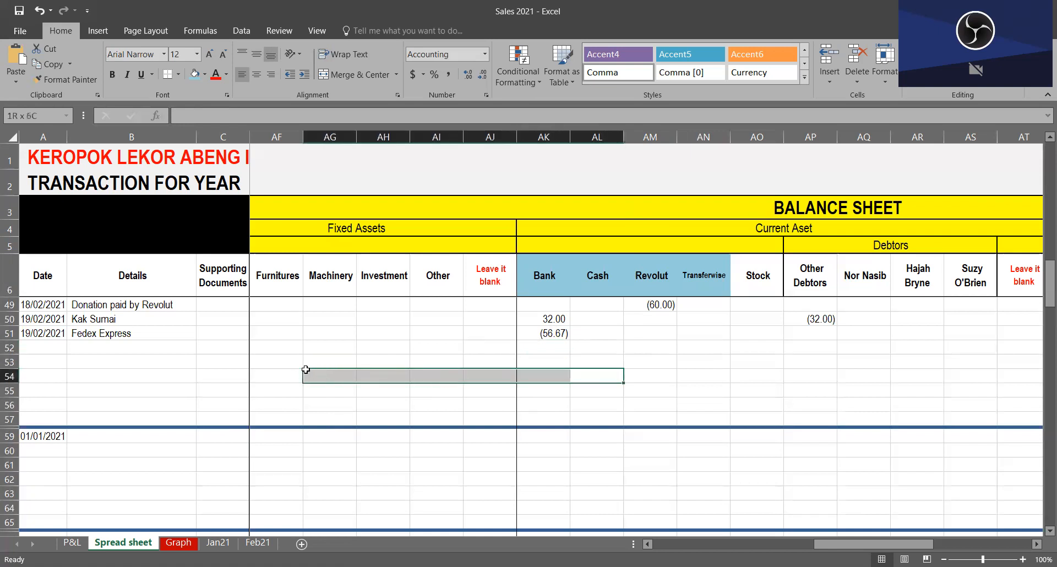
left_click(361, 377)
key("Right")
key("Right")
key("Right")
key("Right")
key("Right")
key("Right")
key("Right")
key("Right")
key("Right")
key("Right")
key("Right")
key("Right")
key("Right")
key("Right")
key("Right")
key("Right")
key("Right")
key("Right")
key("Right")
key("Right")
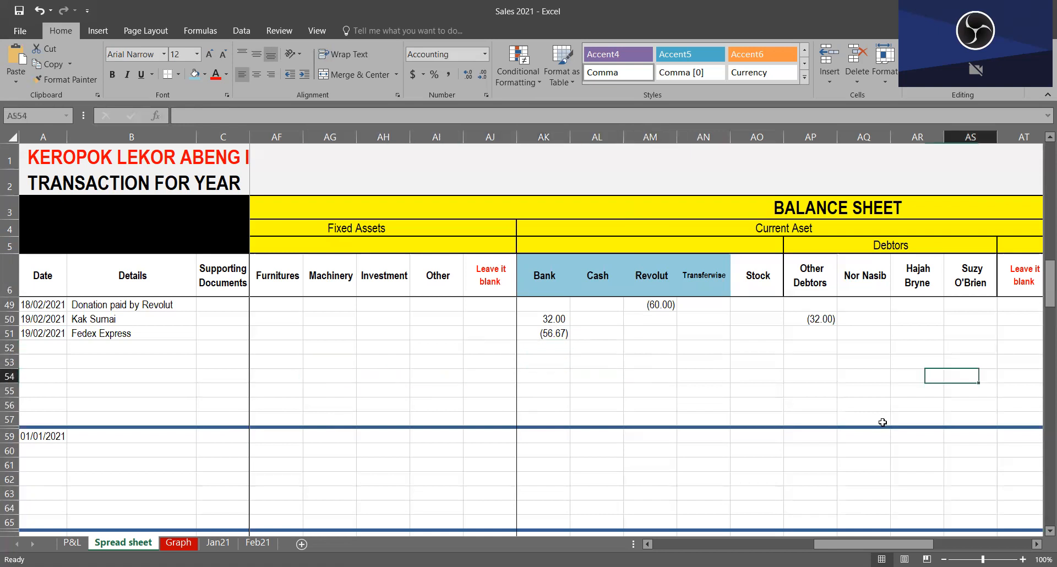
key("Left")
key("Left")
key("Left")
key("Left")
key("Left")
key("Left")
key("Left")
key("Left")
key("Left")
key("Left")
key("Left")
key("Left")
key("Left")
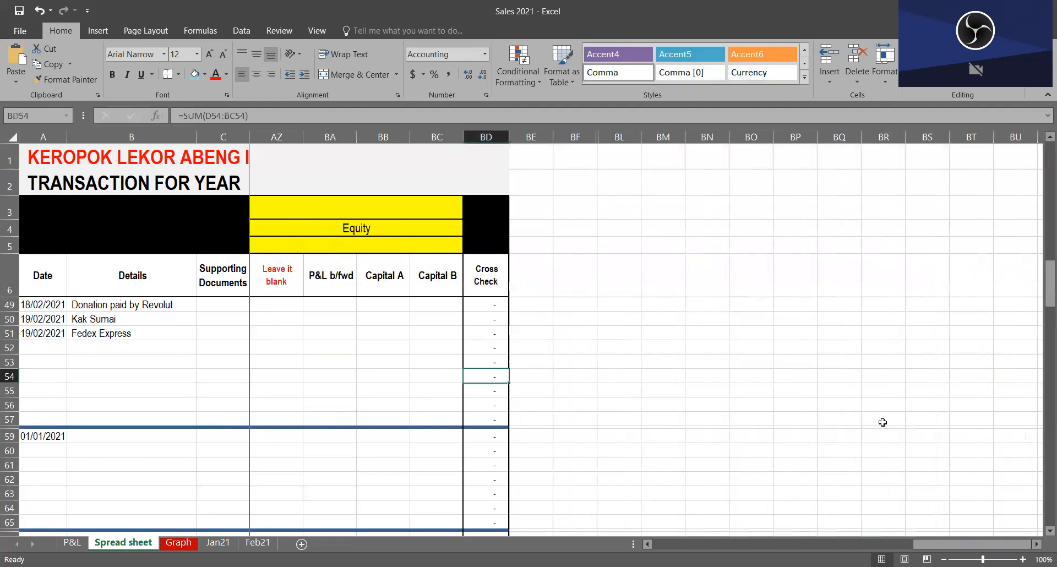
left_click(378, 272)
left_click(393, 375)
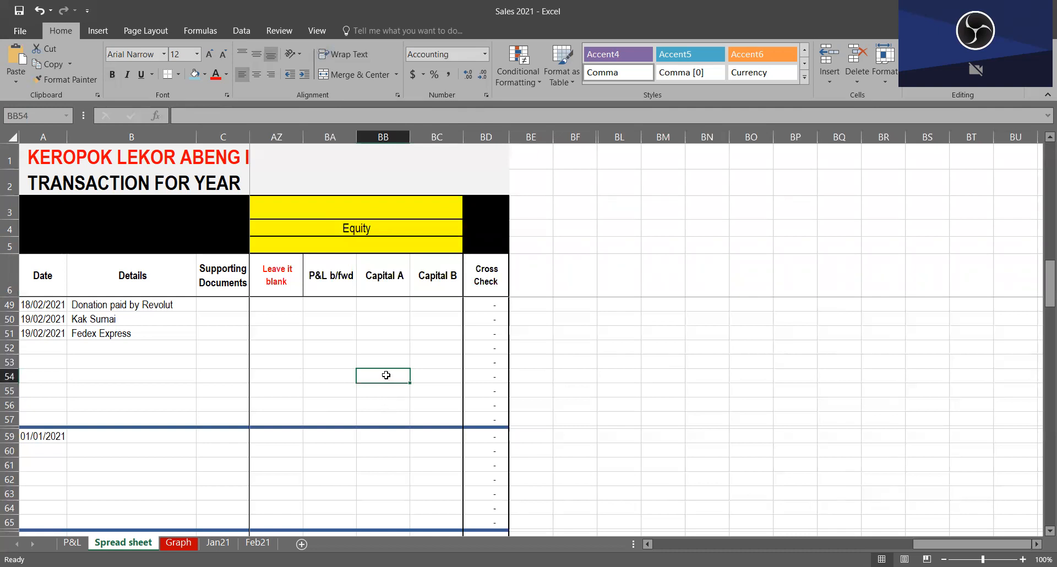
left_click(217, 376)
left_click(371, 380)
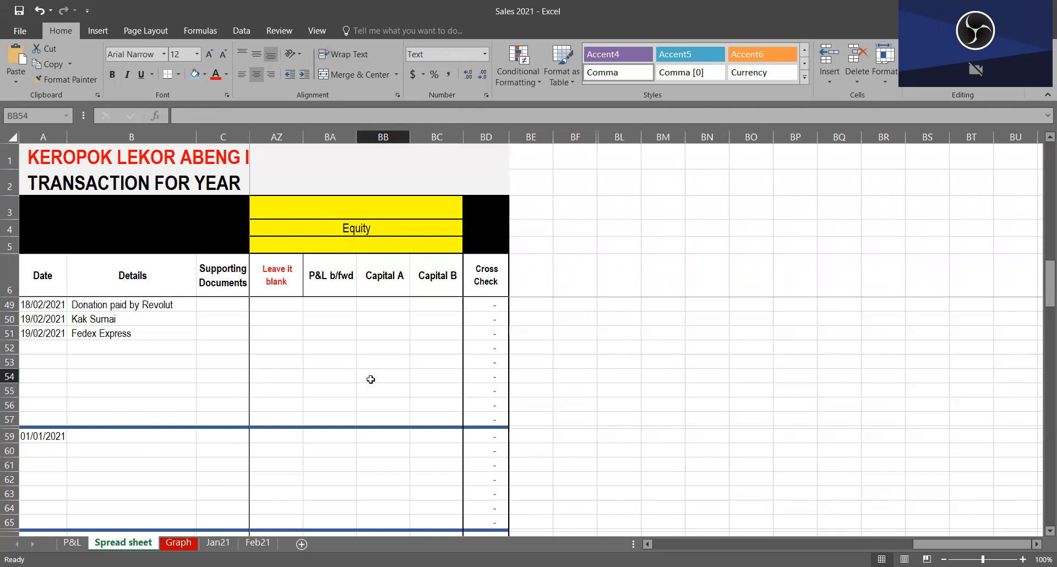
Step: Enter 100 in the Machinery column of row 54 (AG54)
key("Left")
key("Left")
key("Left")
key("Left")
key("Left")
key("Left")
key("Left")
key("Left")
key("Left")
key("Left")
key("Left")
key("Left")
key("Left")
key("Left")
key("Left")
key("Left")
key("Left")
key("Left")
key("Left")
key("Left")
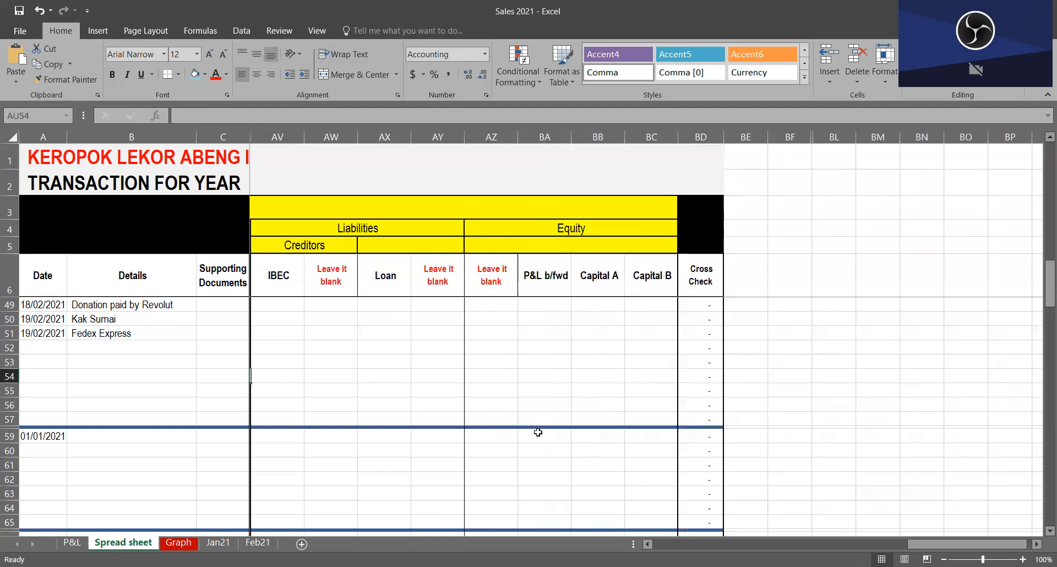
key("Right")
key("Right")
key("Left")
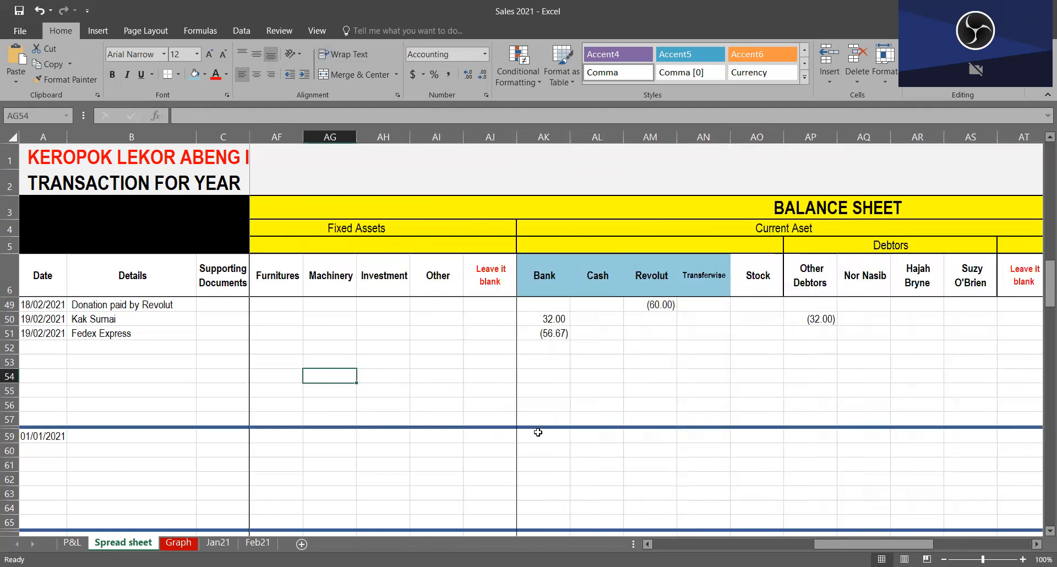
type("100")
Step: Check row 54's Cross Check cell and enter the offsetting -100 under Capital A in BB54
key("Right")
key("Right")
key("Right")
key("Right")
key("Right")
key("Right")
key("Right")
key("Right")
key("Right")
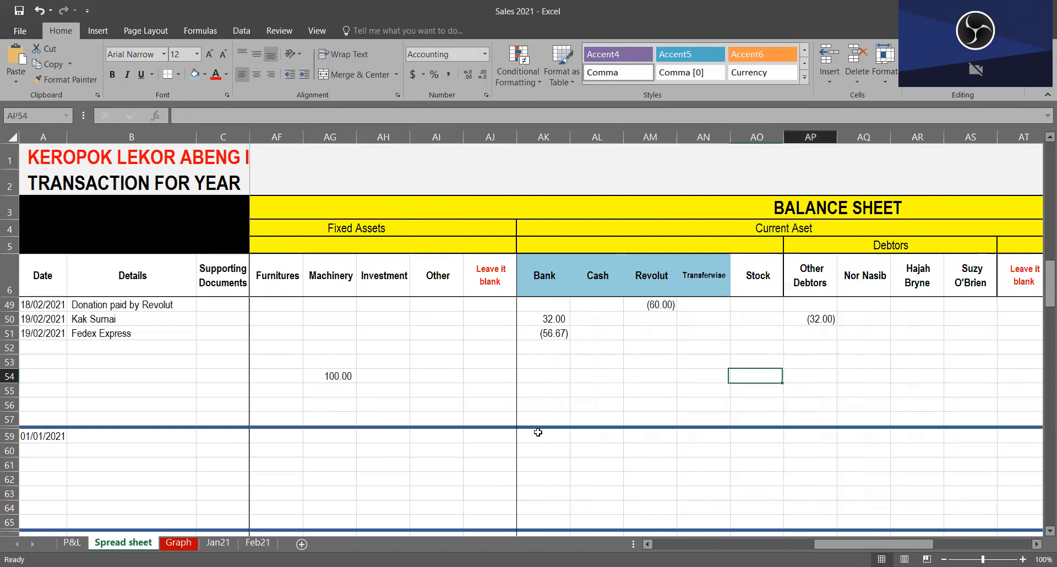
key("Right")
key("Right")
key("Right")
key("Right")
key("Right")
key("Right")
key("Right")
key("Left")
key("Left")
key("Left")
key("Left")
key("Left")
key("Left")
key("Left")
key("Left")
key("Left")
key("Left")
key("Left")
key("Left")
key("Left")
key("Left")
key("Left")
key("Left")
key("Left")
key("Left")
key("Right")
key("Right")
key("Right")
key("Right")
key("Right")
key("Right")
key("Right")
key("Right")
key("Right")
key("Right")
key("Right")
key("Right")
key("Right")
key("Right")
key("Right")
key("Right")
key("Right")
key("Right")
key("Right")
key("Right")
key("Right")
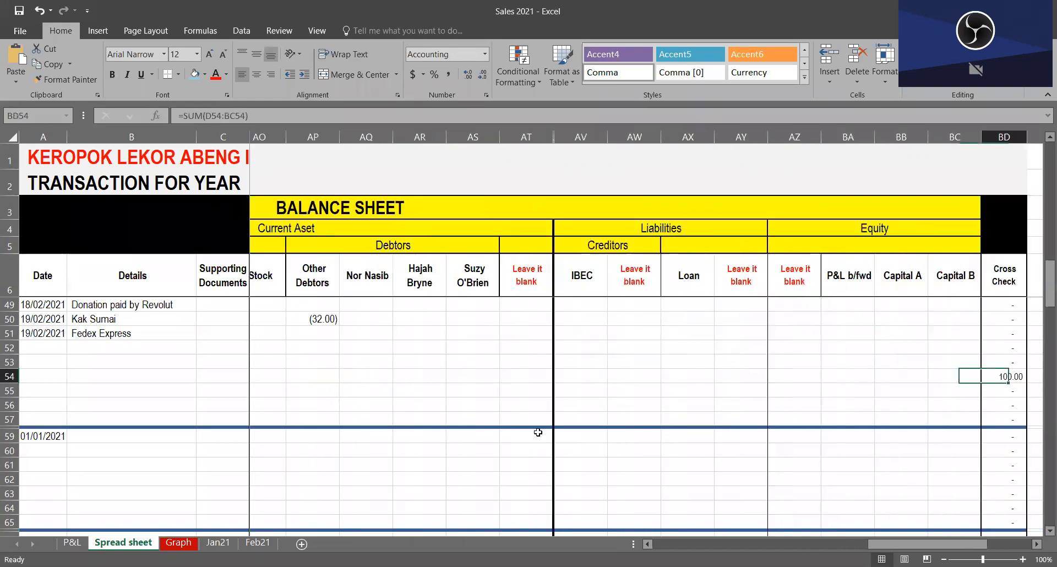
key("Left")
key("Left")
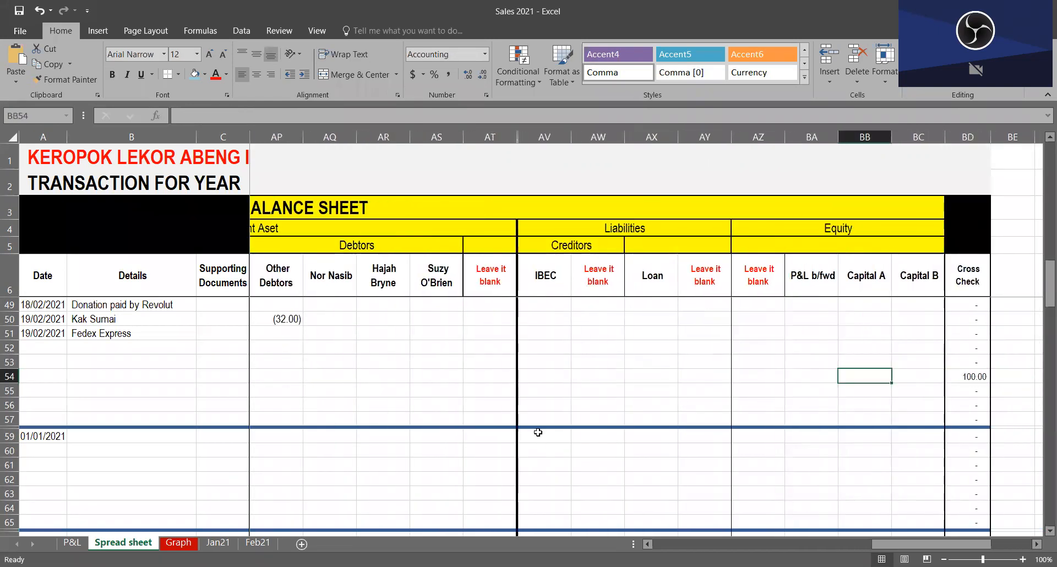
type("1-1")
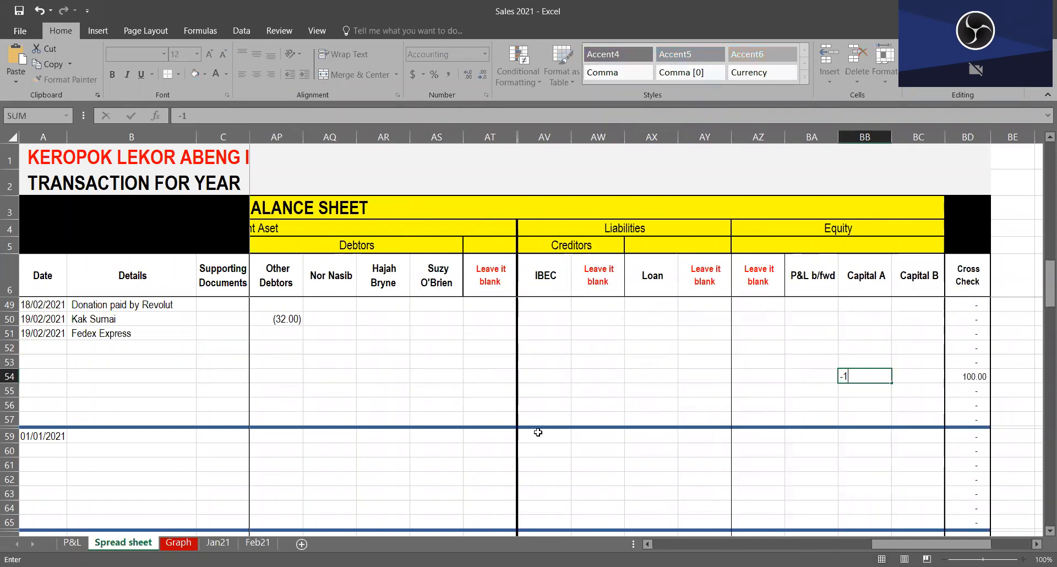
key("ctrl+Return")
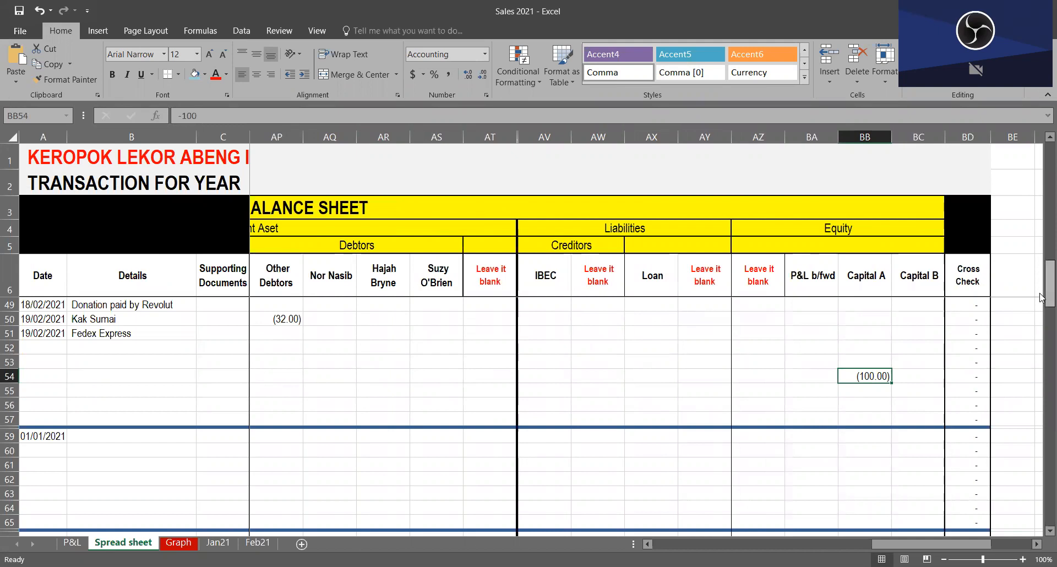
Step: Review the opening balances and earlier entries under Equity, and clear the Machinery amount in AG54
left_click_drag(1042, 297, 1042, 161)
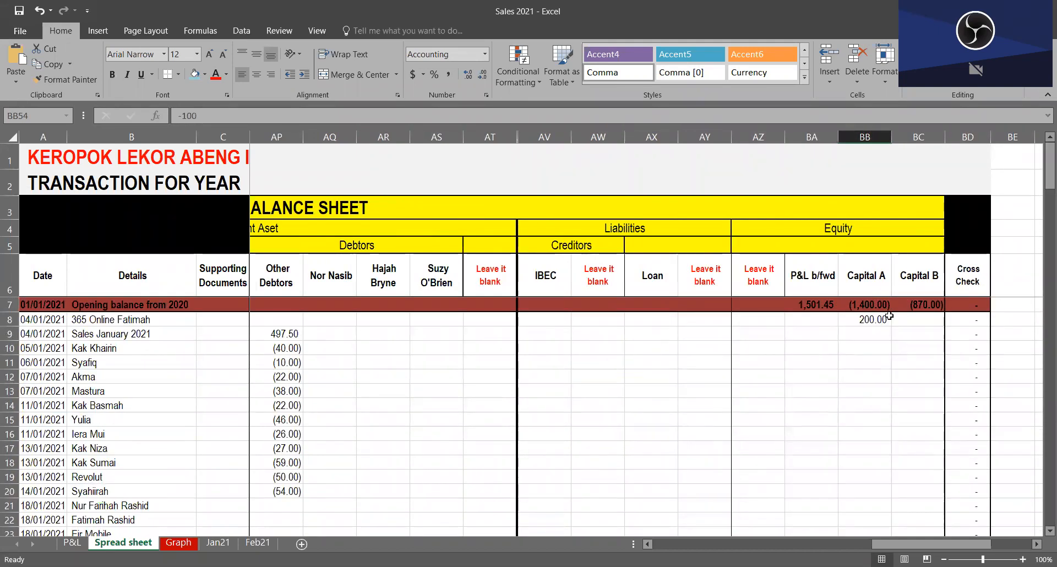
scroll(843, 501, "down", 18)
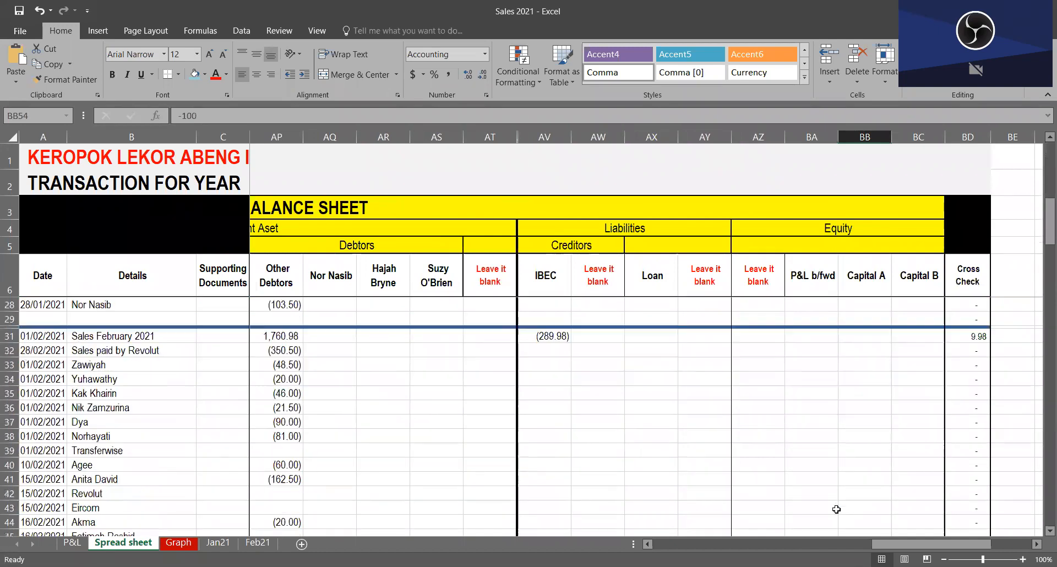
scroll(877, 316, "up", 3)
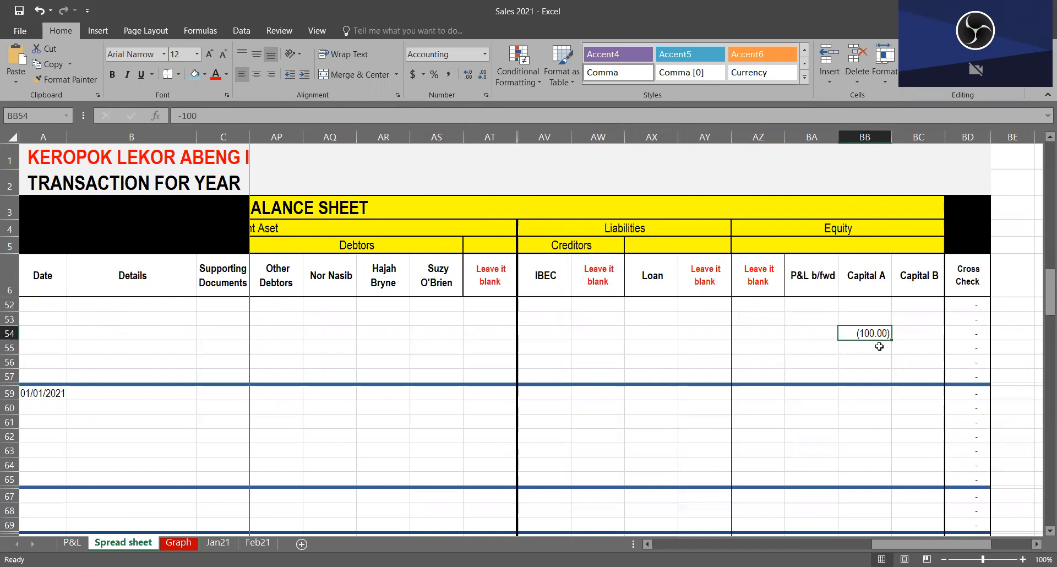
left_click(706, 345)
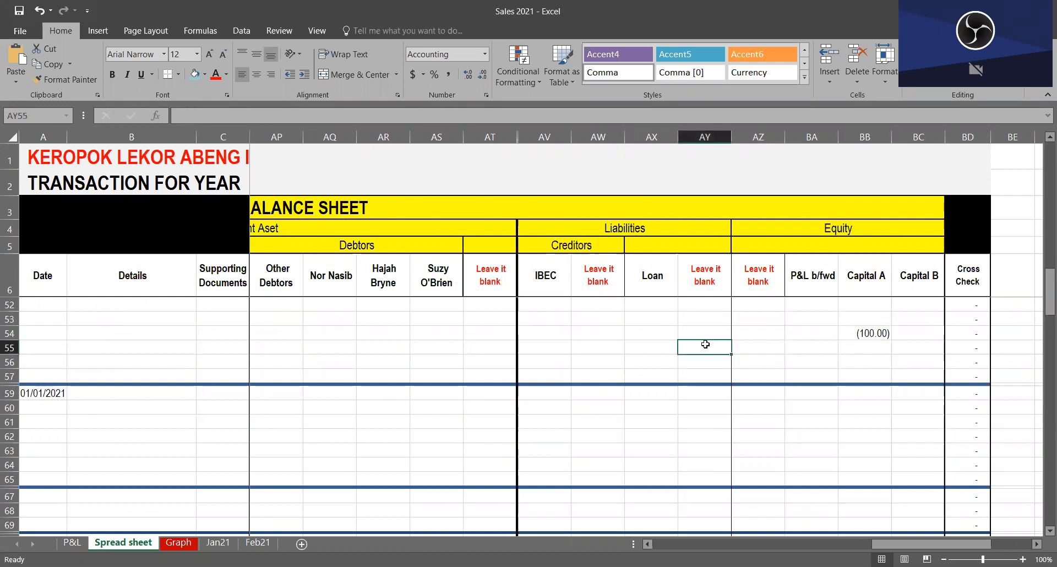
key("Up")
key("Left")
key("Left")
key("Left")
key("Left")
key("Left")
key("Left")
key("Left")
key("Left")
key("Left")
key("Left")
key("Left")
key("Left")
key("Left")
key("Left")
key("Left")
key("Left")
key("Left")
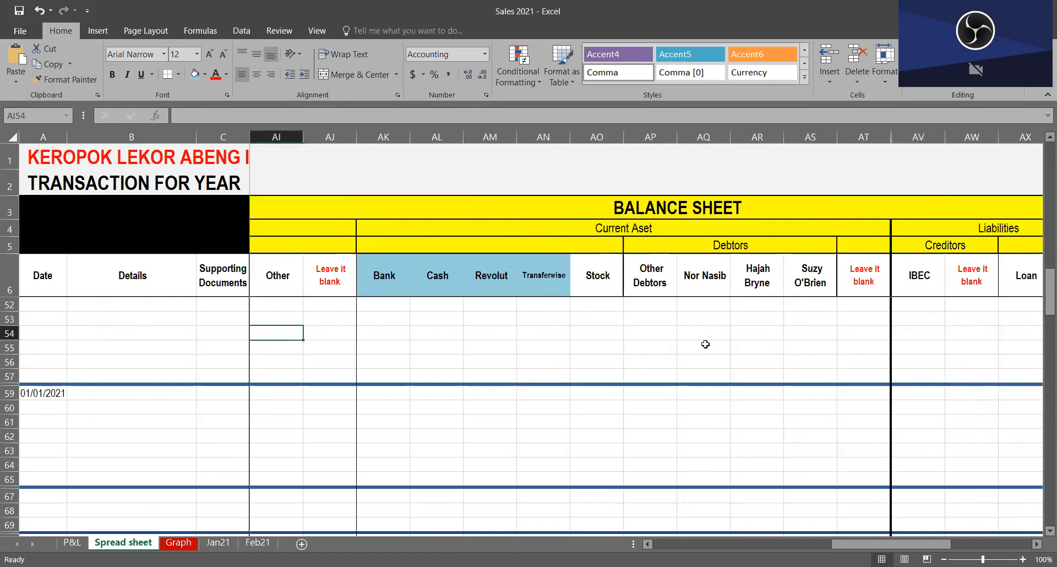
key("Delete")
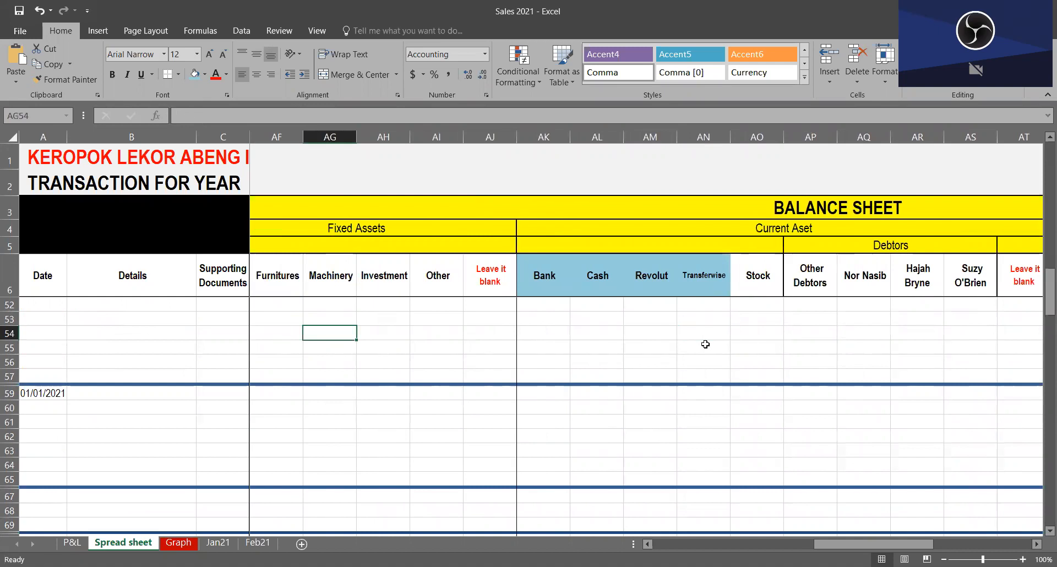
Step: Clear the Capital A amount in BB54
key("Right")
key("Right")
key("Right")
key("Right")
key("Right")
key("Right")
key("Right")
key("Right")
key("Right")
key("Right")
key("Right")
key("Right")
key("Right")
key("Right")
key("Right")
key("Right")
key("Right")
key("Right")
key("Right")
key("Right")
key("Right")
key("Left")
key("Delete")
left_click(422, 419)
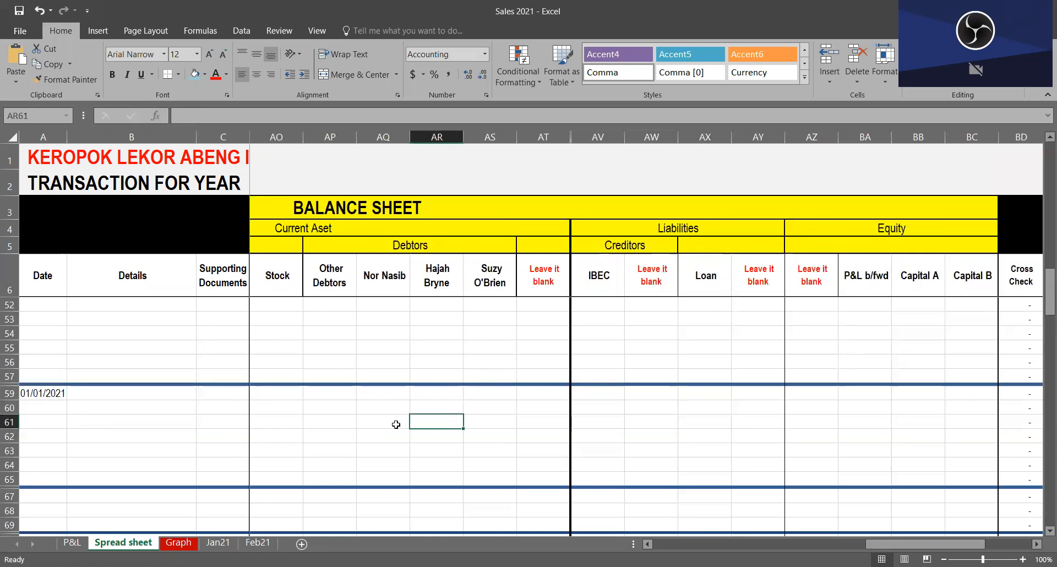
Step: Examine the January and February rows across the Debtors, Creditors, Equity and Cross Check columns, including the 2020 opening balance row
scroll(260, 413, "up", 15)
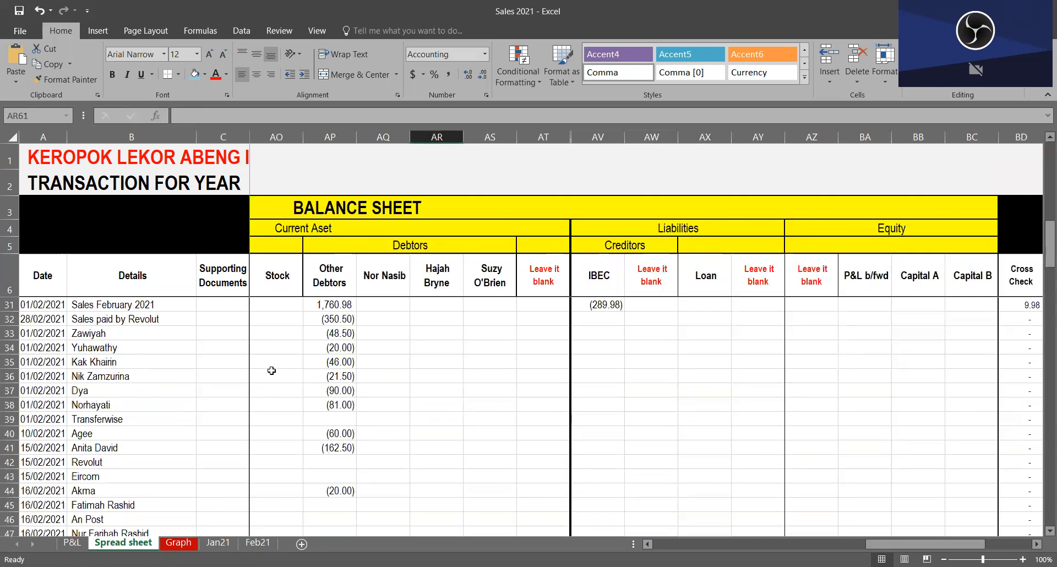
scroll(516, 406, "down", 6)
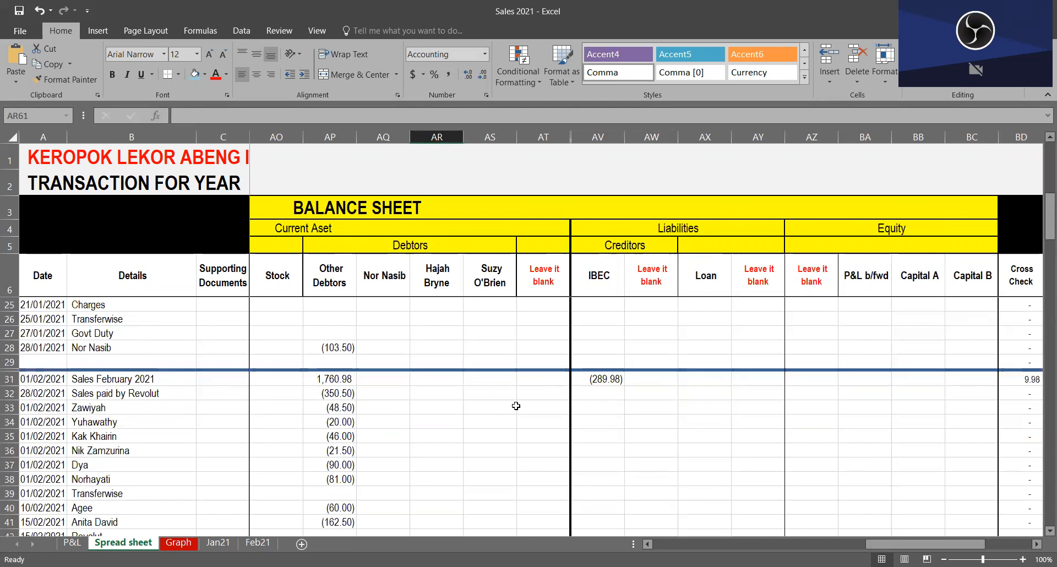
scroll(523, 399, "down", 1)
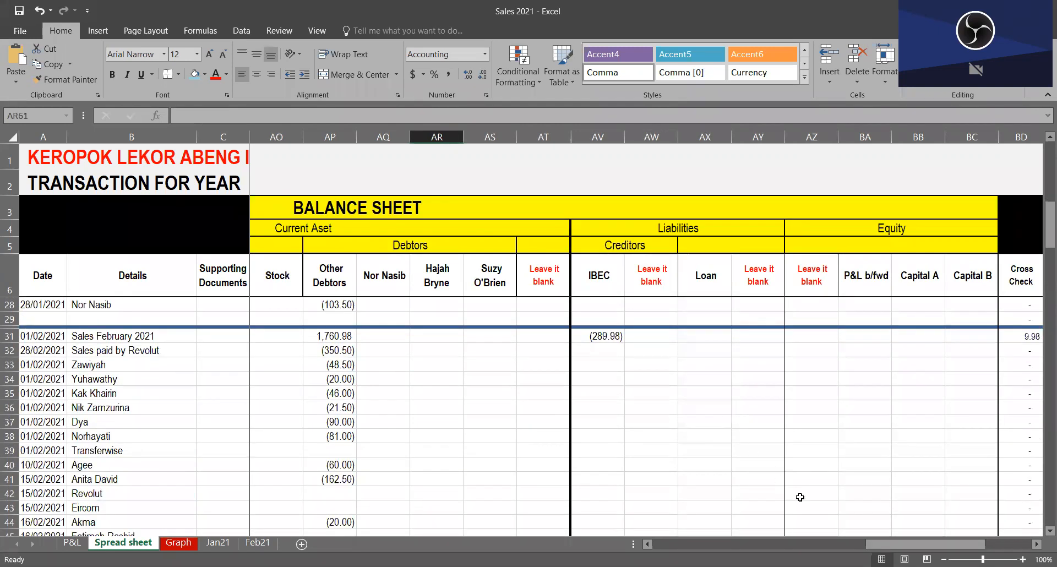
scroll(825, 464, "up", 7)
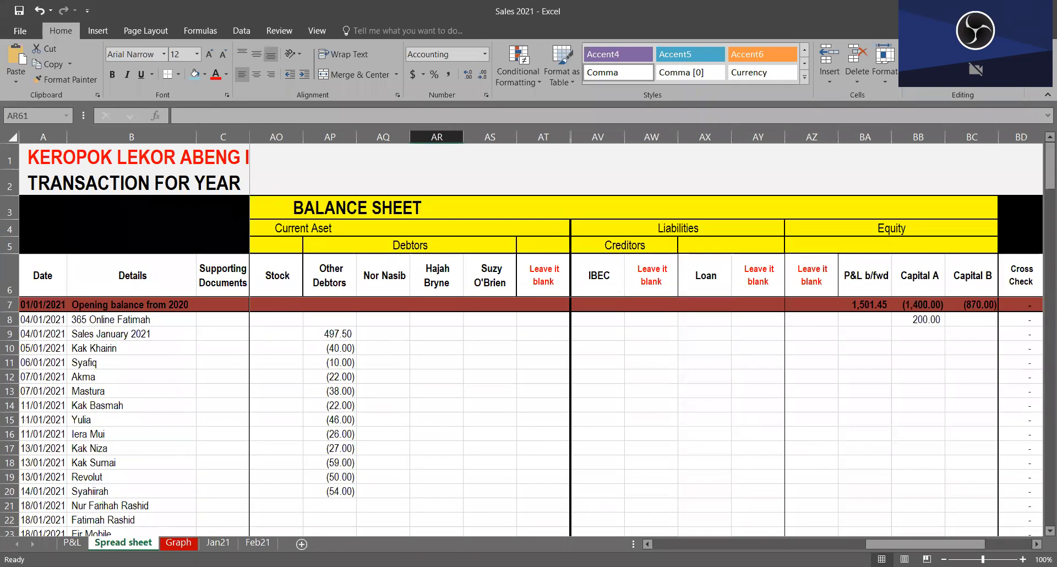
left_click_drag(926, 545, 948, 544)
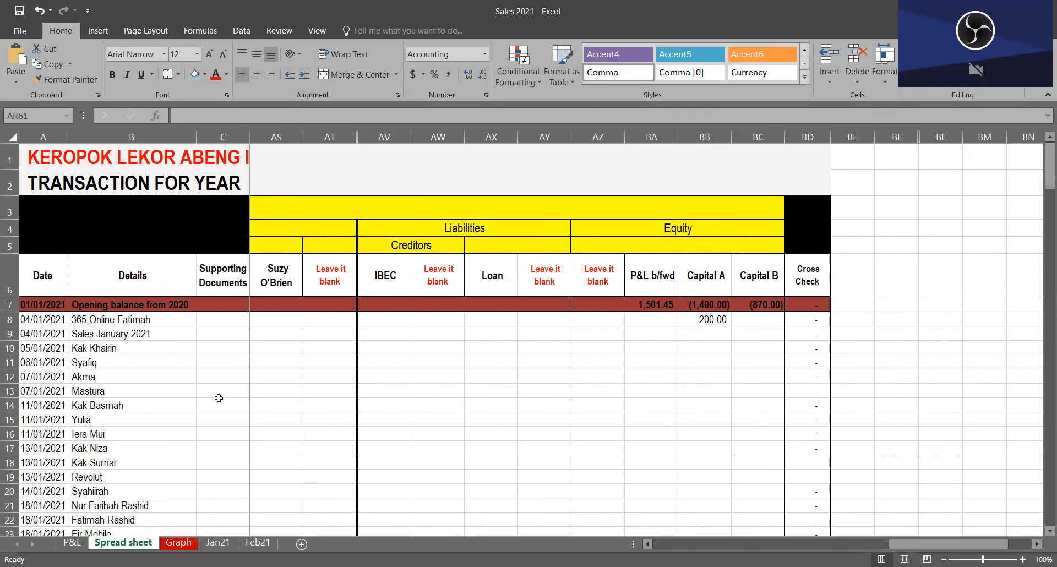
left_click_drag(324, 375, 444, 380)
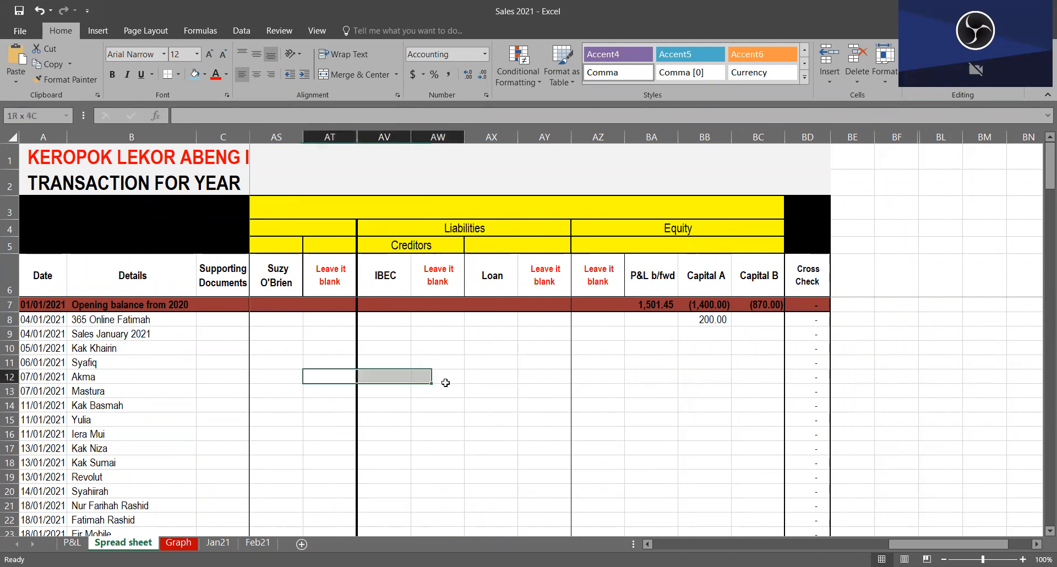
left_click(368, 403)
left_click_drag(334, 405, 386, 411)
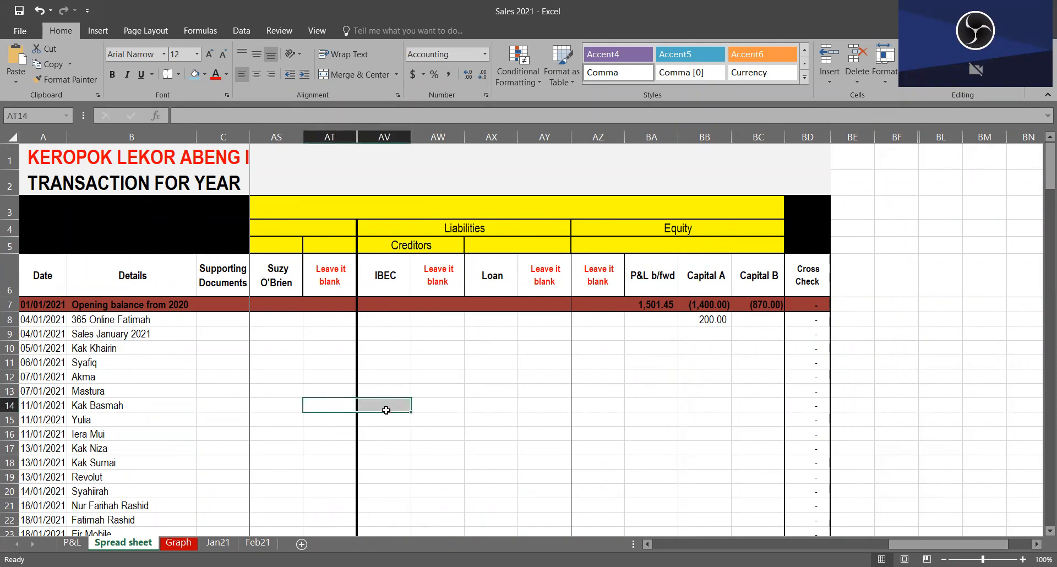
Step: Return to the Profit and Loss section and examine the Keropok Lekor, Paste and Tauhu Begedil headings under Sales
left_click(340, 361)
key("Left")
key("Left")
key("Left")
key("Left")
key("Left")
key("Left")
key("Left")
key("Left")
key("Left")
key("Left")
key("Left")
key("Left")
key("Left")
key("Left")
key("Left")
key("Left")
key("Left")
key("Left")
key("Left")
key("Left")
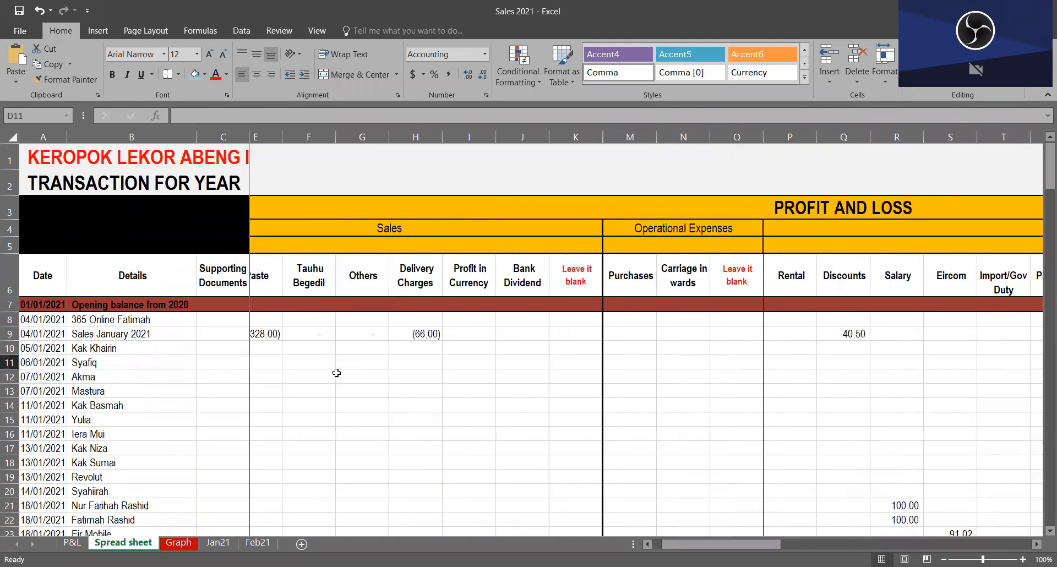
key("Right")
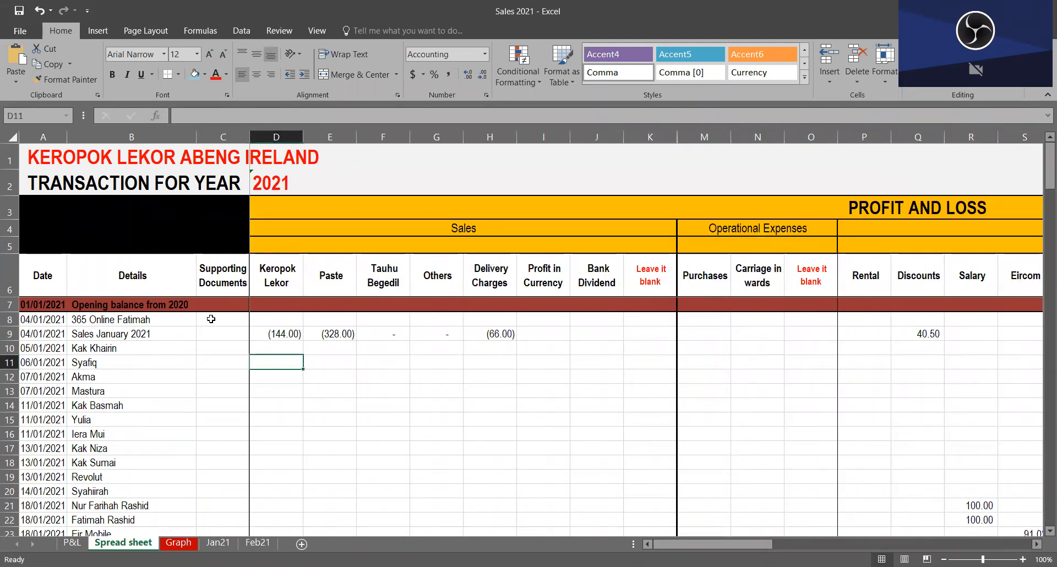
left_click_drag(287, 284, 366, 285)
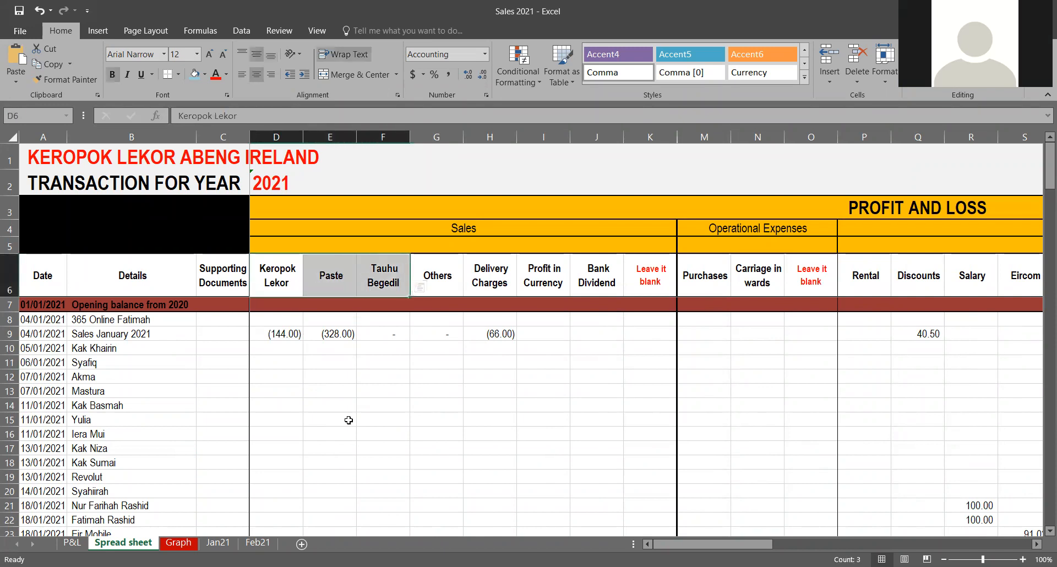
left_click(336, 274)
left_click(293, 289)
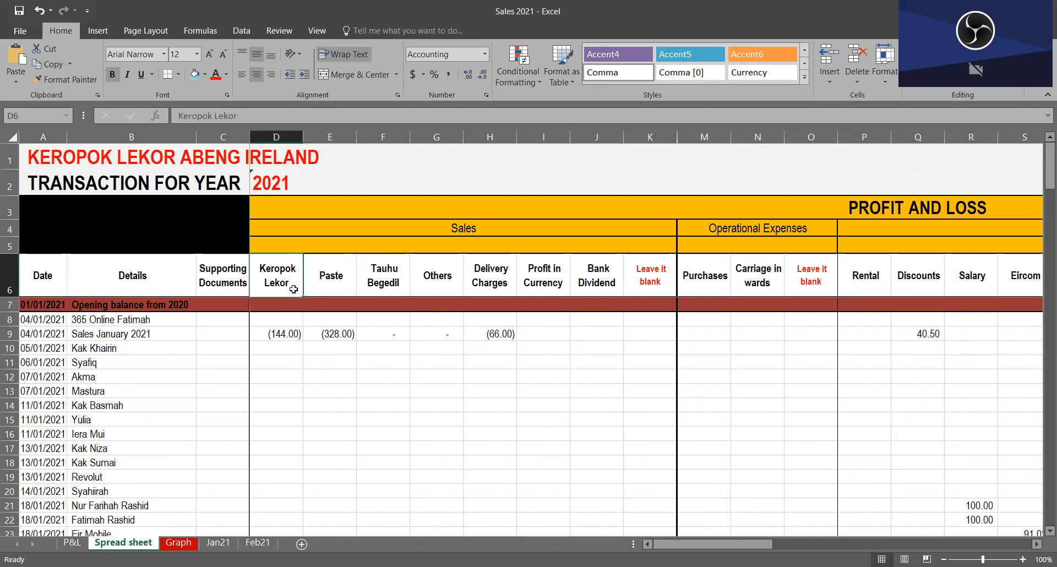
Step: Rename the Keropok Lekor heading in D6 as Paste 1
left_click(416, 222)
left_click(278, 287)
type("Paste")
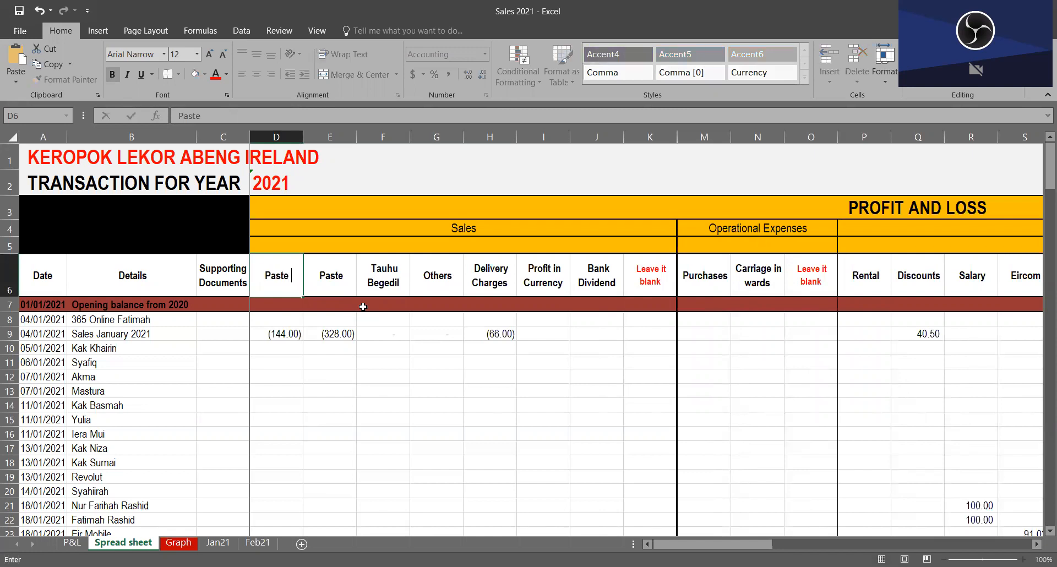
type(" 1")
key("Tab")
Step: Rename the Paste heading in E6 as Paste 2 and the Tauhu Begedil heading in F6 as Paste 3
type("Pas")
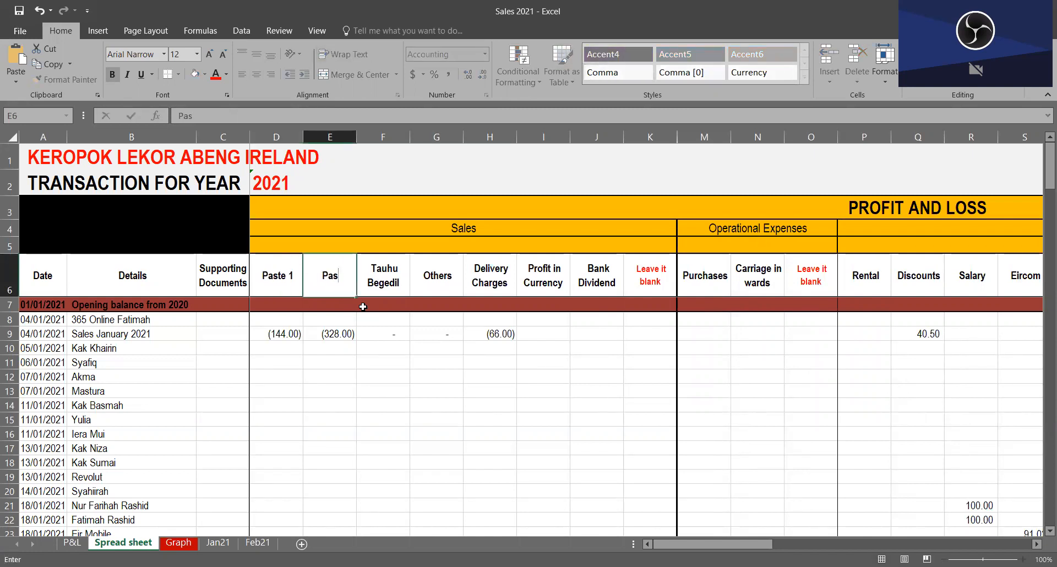
type("te 2")
key("Tab")
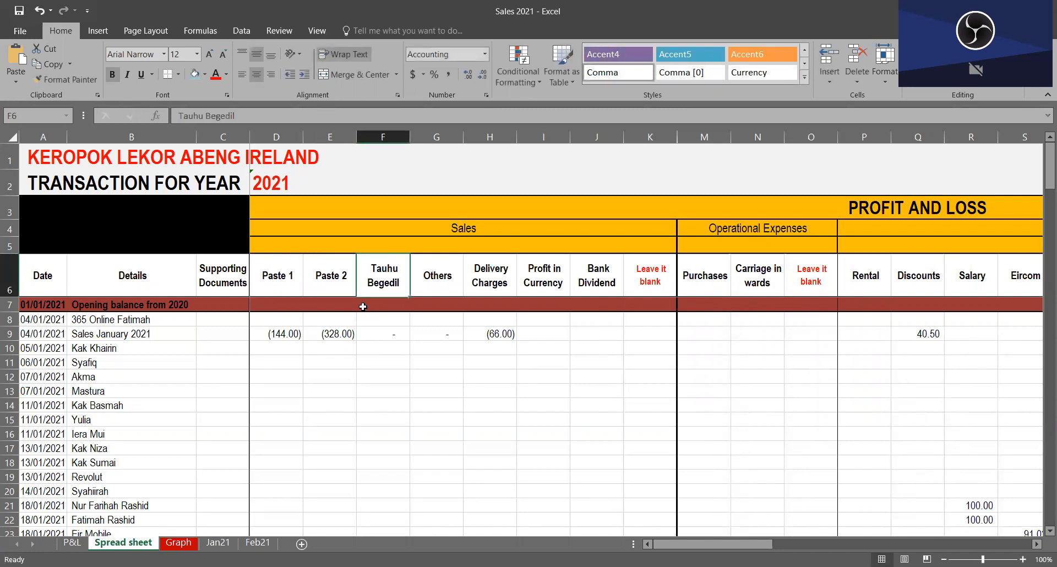
type("Paste 3")
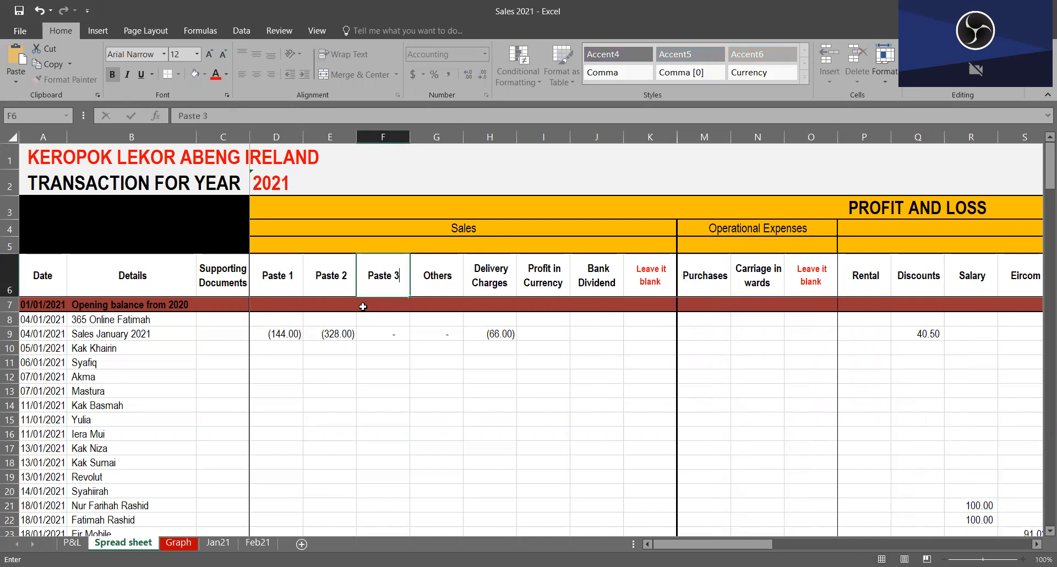
key("Return")
left_click(262, 282)
left_click(333, 284)
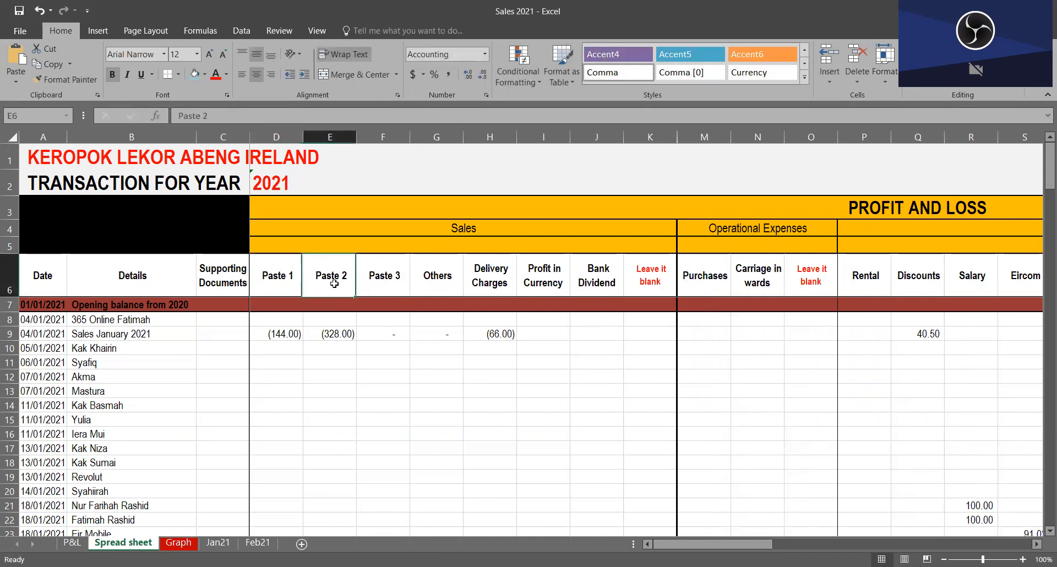
left_click(392, 286)
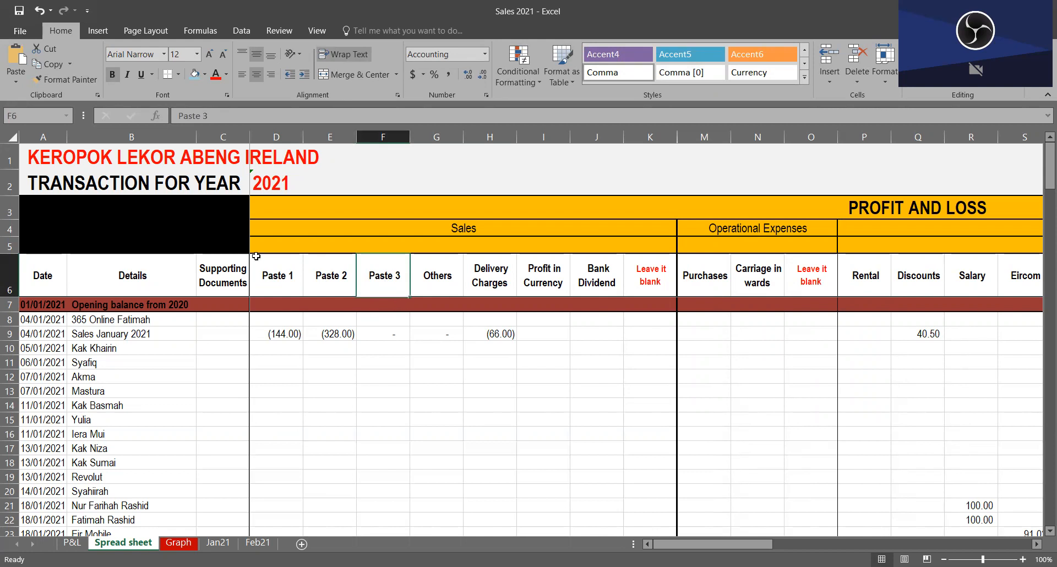
Step: Undo the renaming of the three Sales headings in D6, E6 and F6
left_click(39, 11)
left_click(39, 11)
left_click(40, 11)
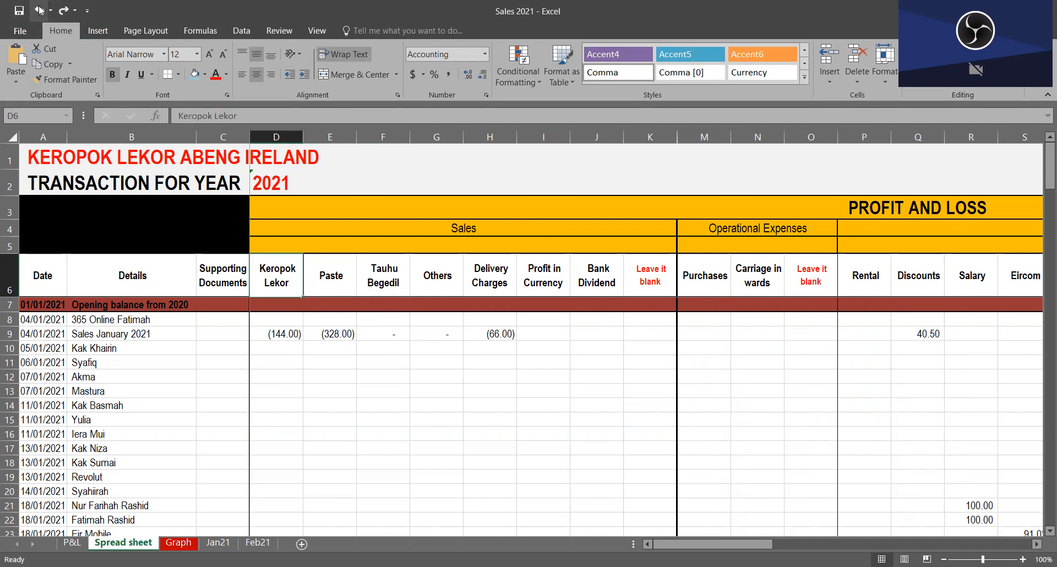
left_click(318, 343)
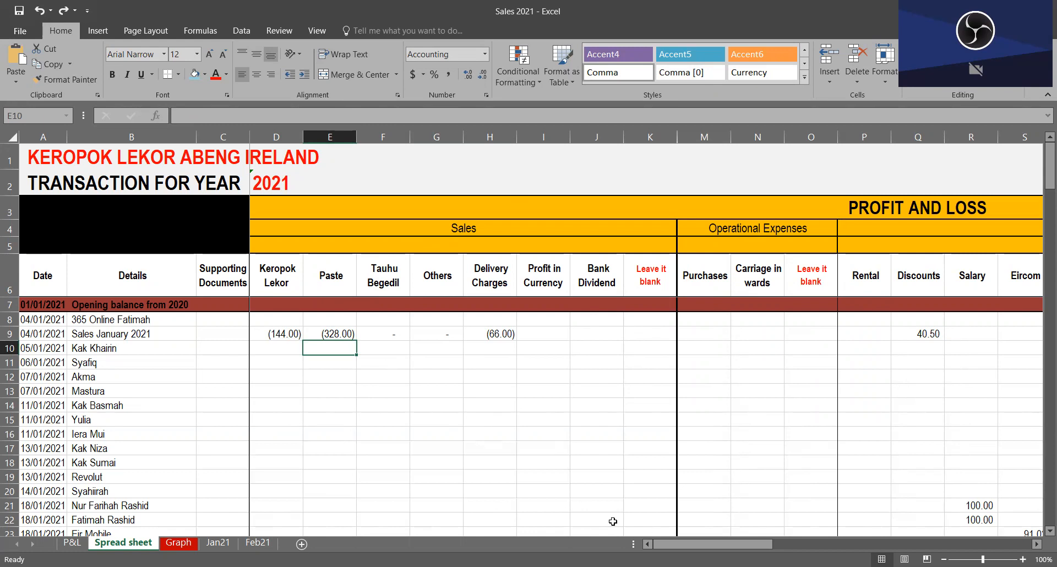
Step: Examine the company name and year titles, the date column and the transaction rows from row 8 down
left_click(43, 155)
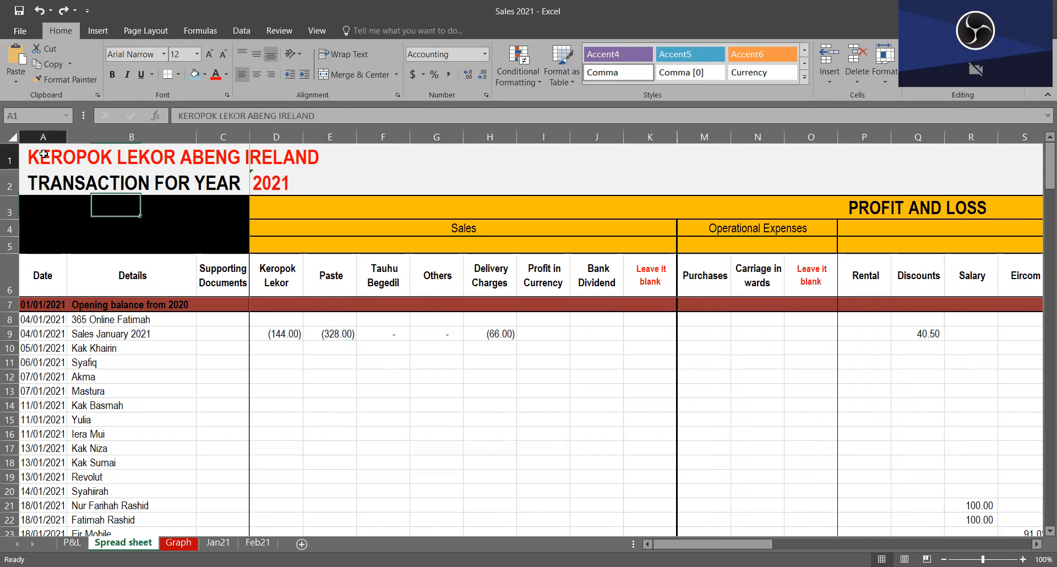
left_click(269, 176)
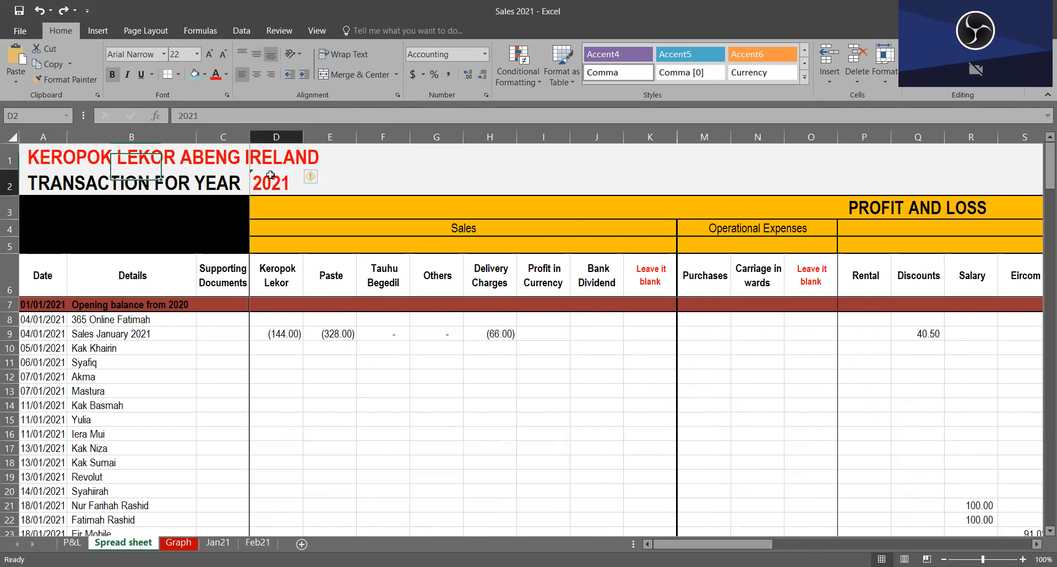
left_click(57, 185)
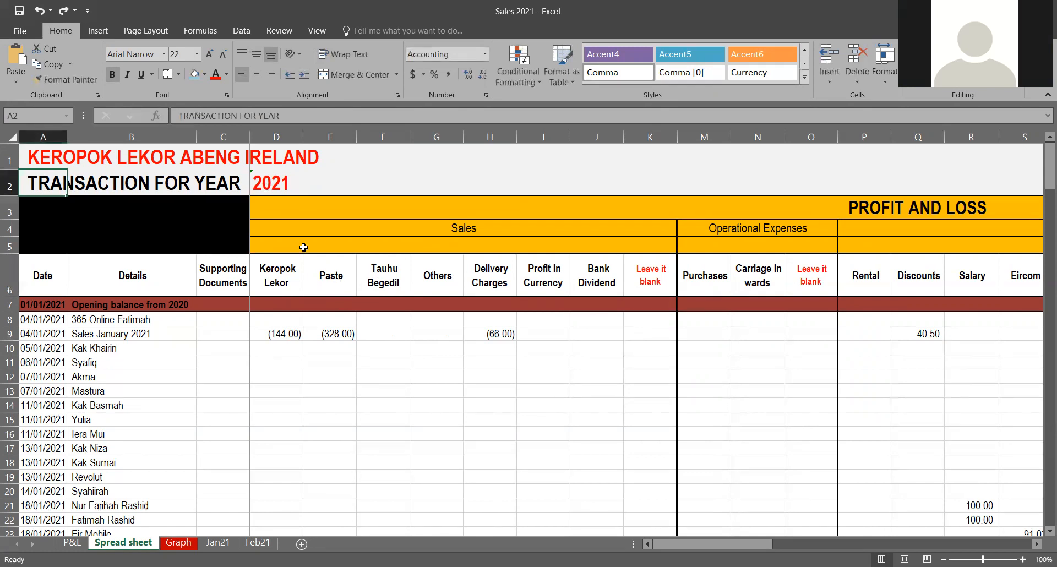
left_click_drag(23, 320, 42, 505)
left_click(264, 415)
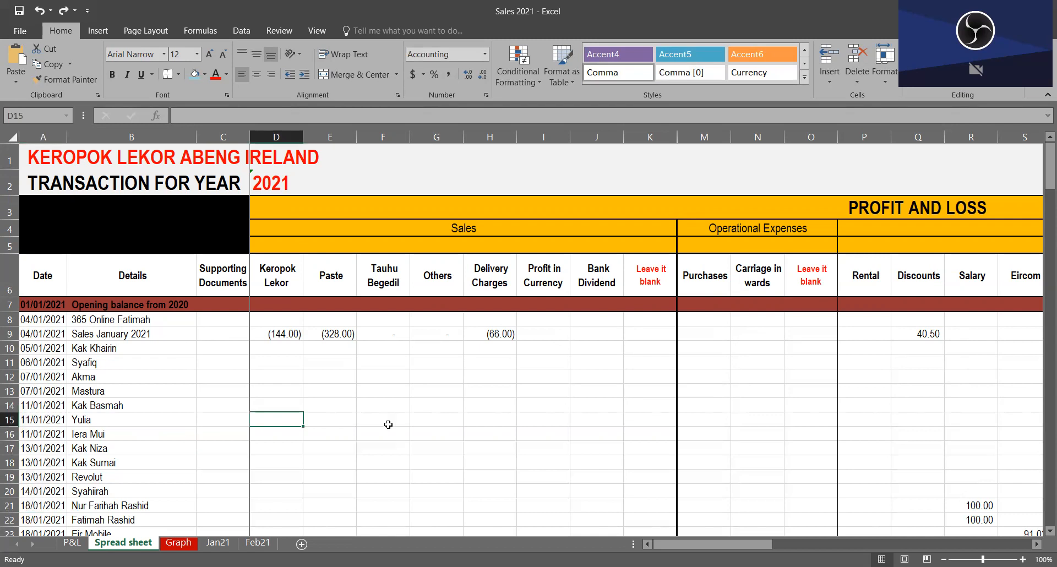
left_click(6, 320)
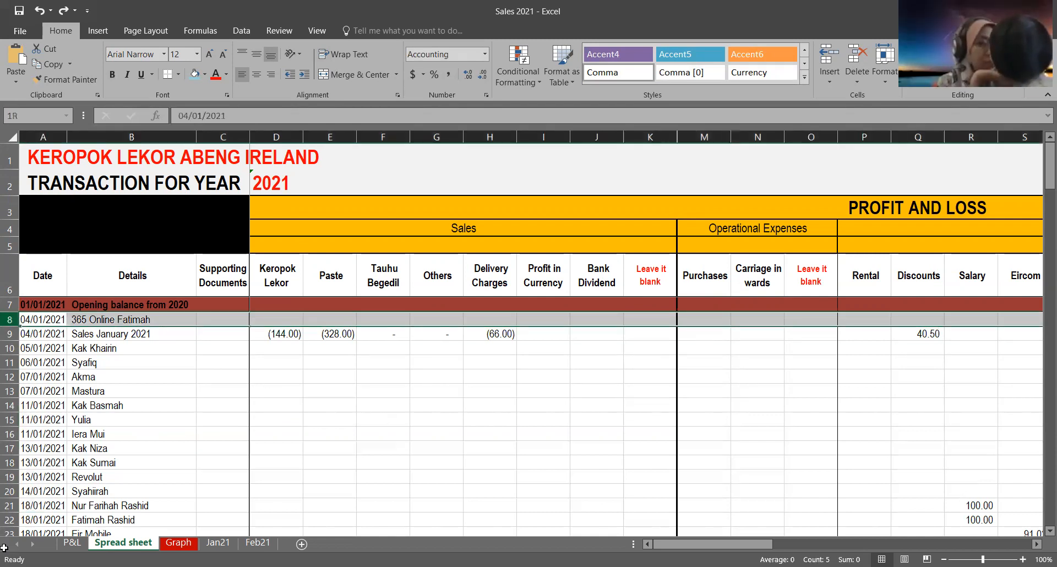
key("ctrl+shift+Down")
left_click(386, 362)
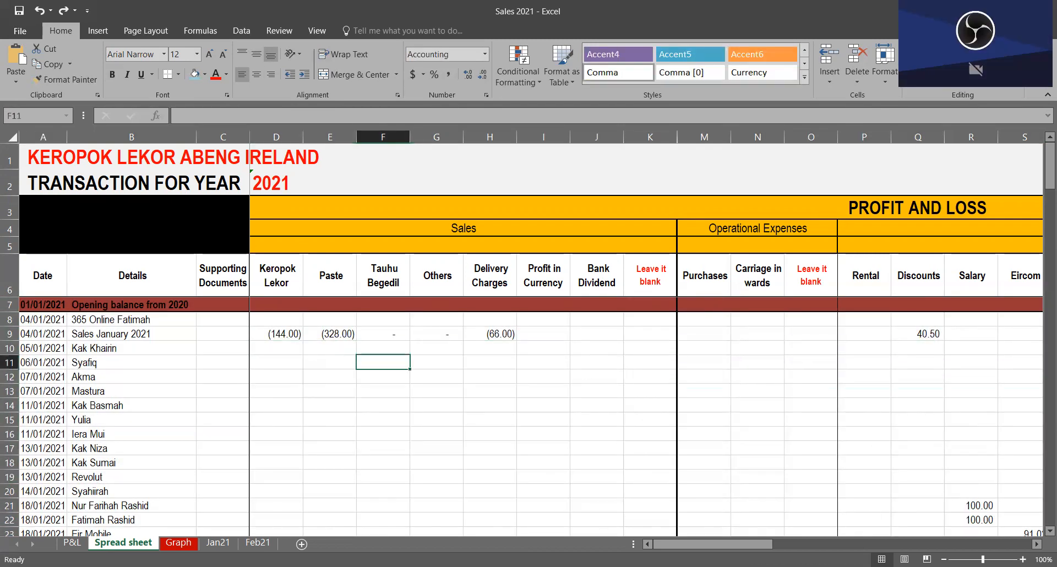
Step: Select the transaction entry area from A8 to BC132, excluding the Cross Check column, and release the selection
left_click_drag(740, 544, 1025, 540)
left_click_drag(647, 320, 648, 537)
left_click(490, 362)
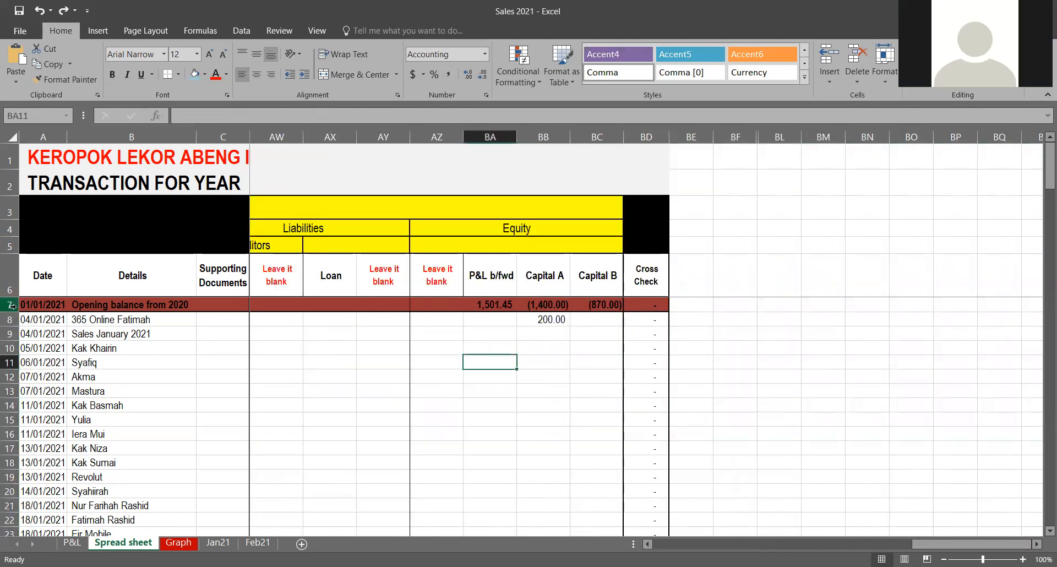
left_click_drag(44, 321, 729, 425)
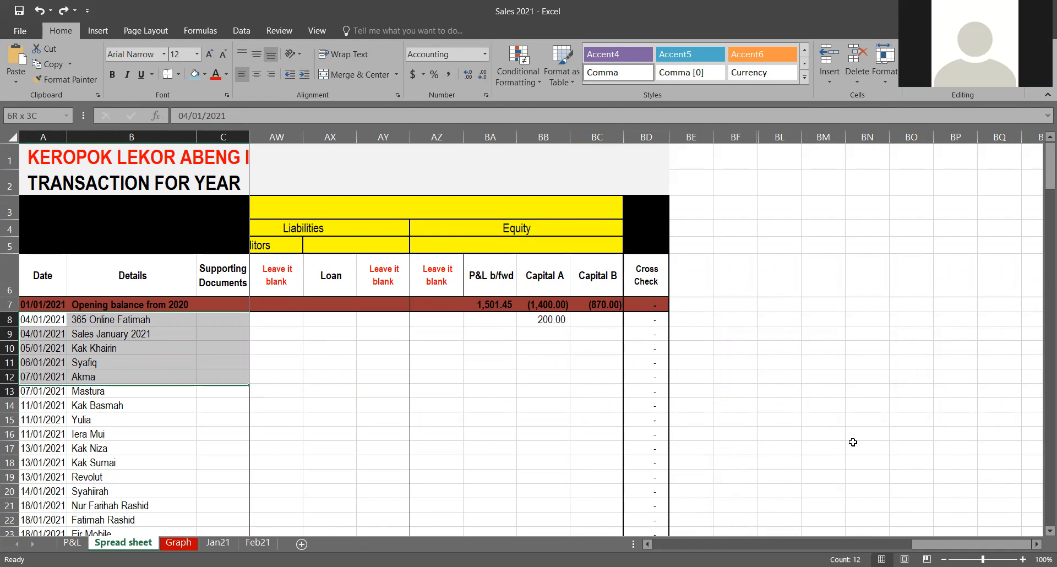
left_click_drag(853, 453, 854, 463)
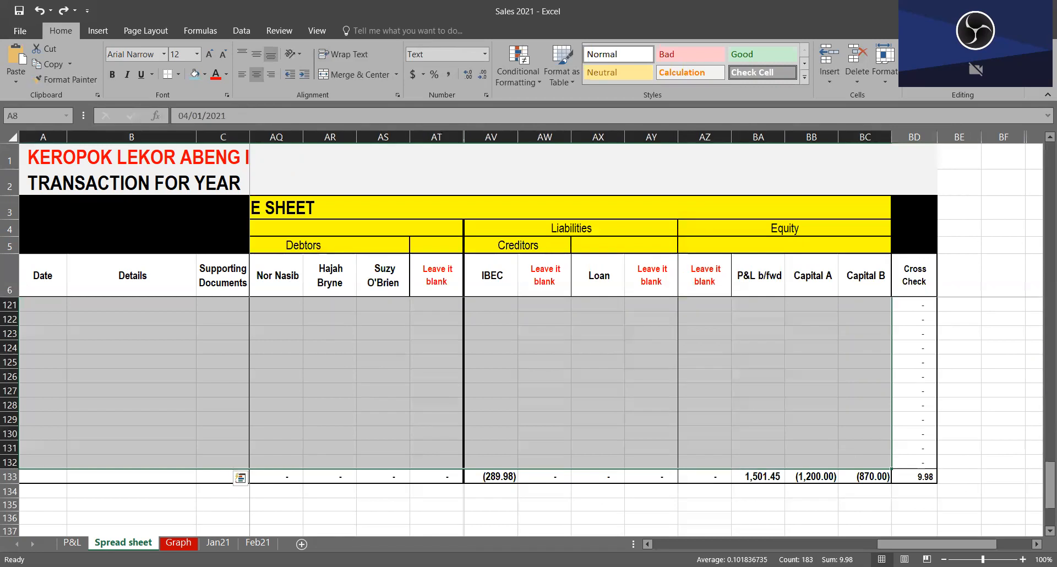
left_click(1000, 407)
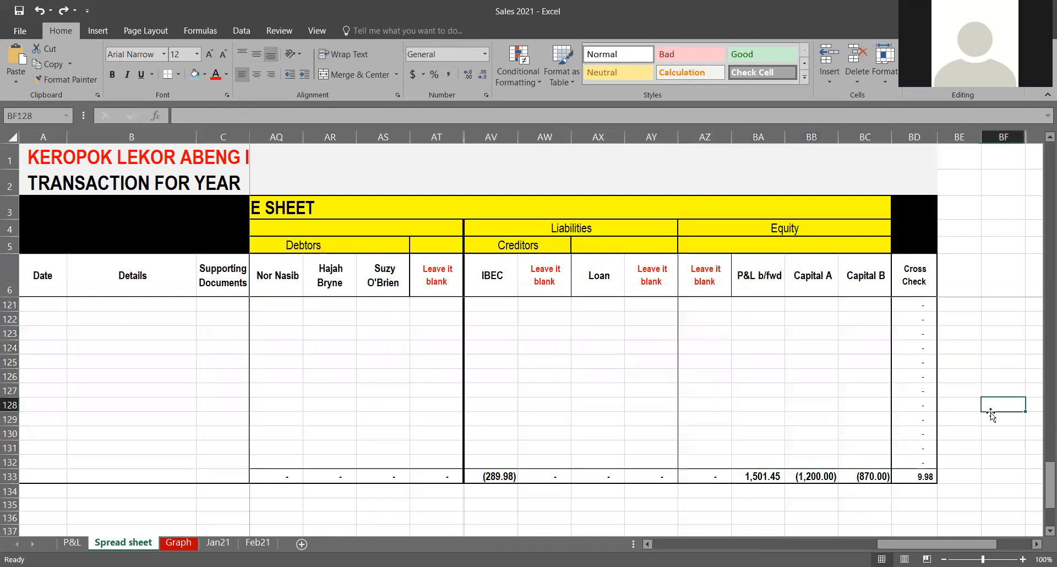
scroll(52, 498, "up", 7)
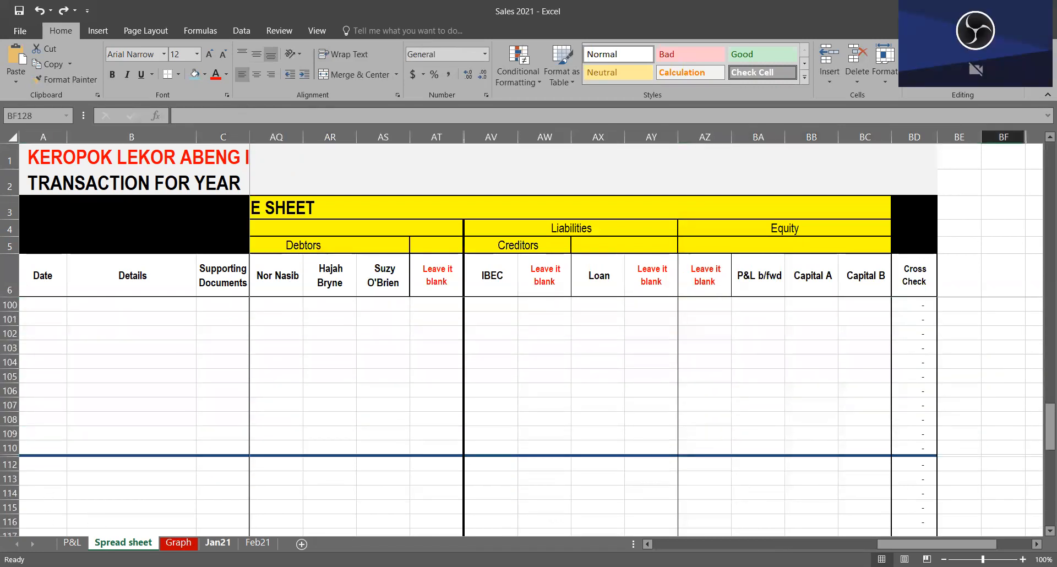
Step: View the Profit & Loss statement briefly and return to the first transaction rows of the Spread sheet
left_click(72, 543)
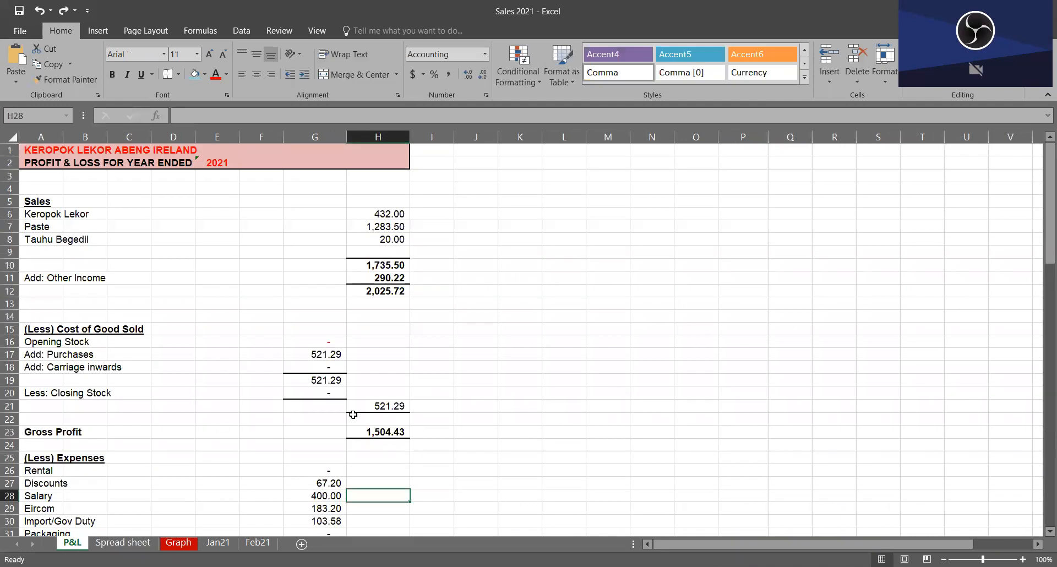
left_click(124, 543)
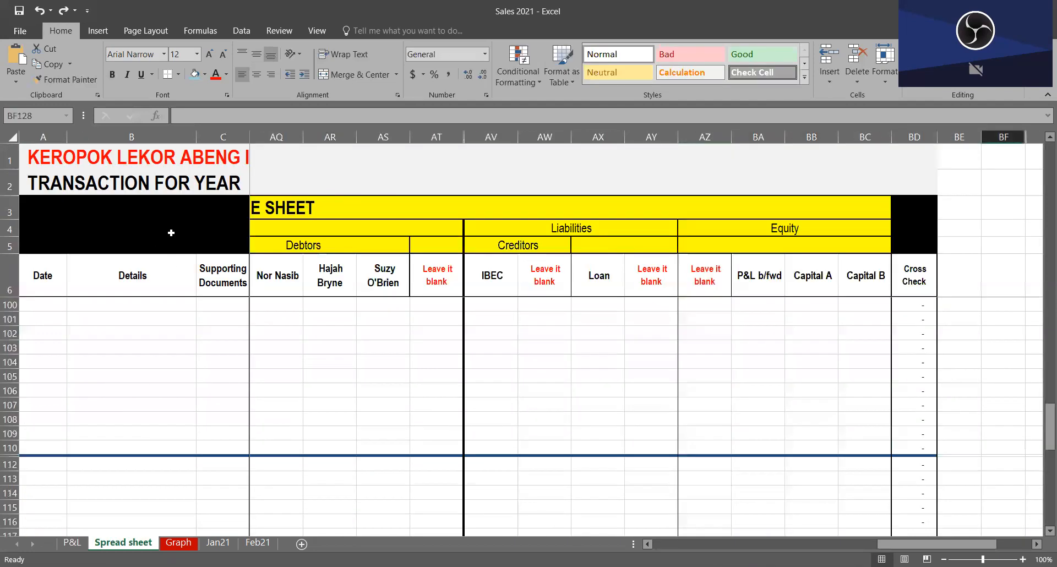
key("Down")
key("Down")
key("Down")
key("Down")
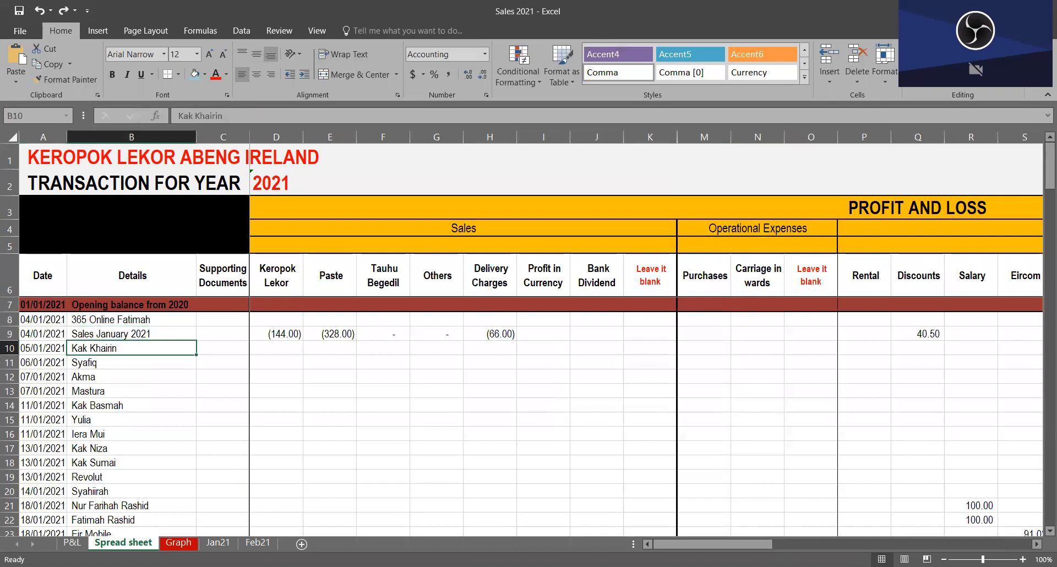
Step: Review the Profit & Loss expenses and the balance sheet down to the difference cell H94
left_click(81, 544)
scroll(431, 423, "down", 7)
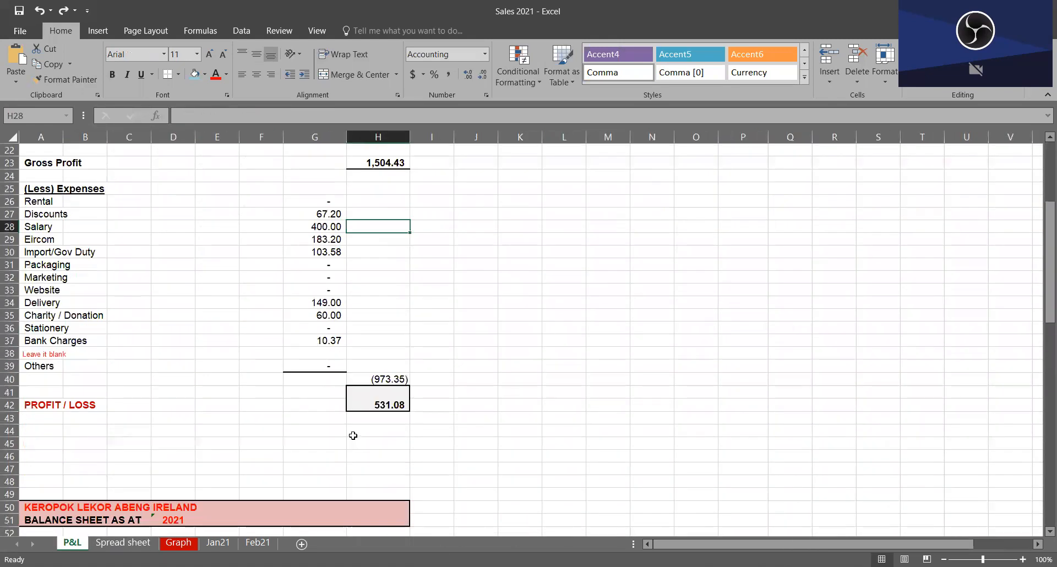
scroll(353, 436, "down", 20)
left_click(398, 268)
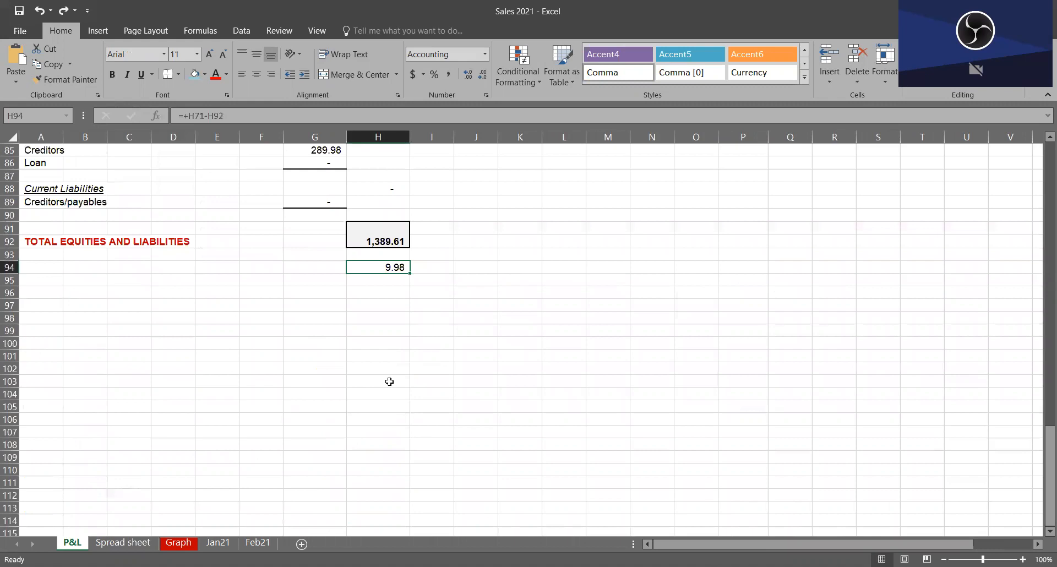
Step: Inspect the formula =+H71-H92 in H94 and compare Total Assets with Total Equities and Liabilities
key("F2")
scroll(476, 422, "up", 8)
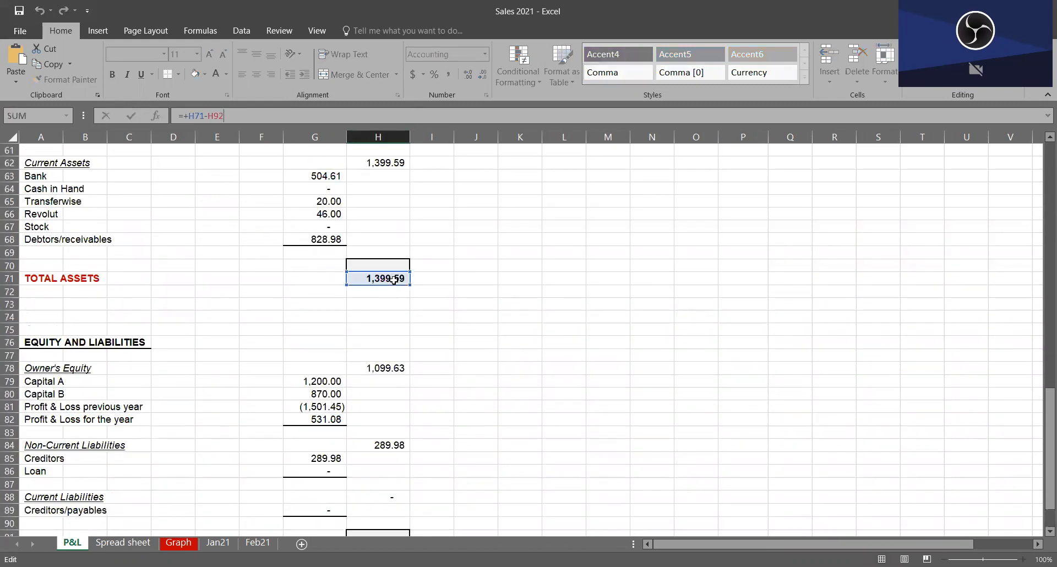
scroll(425, 437, "down", 6)
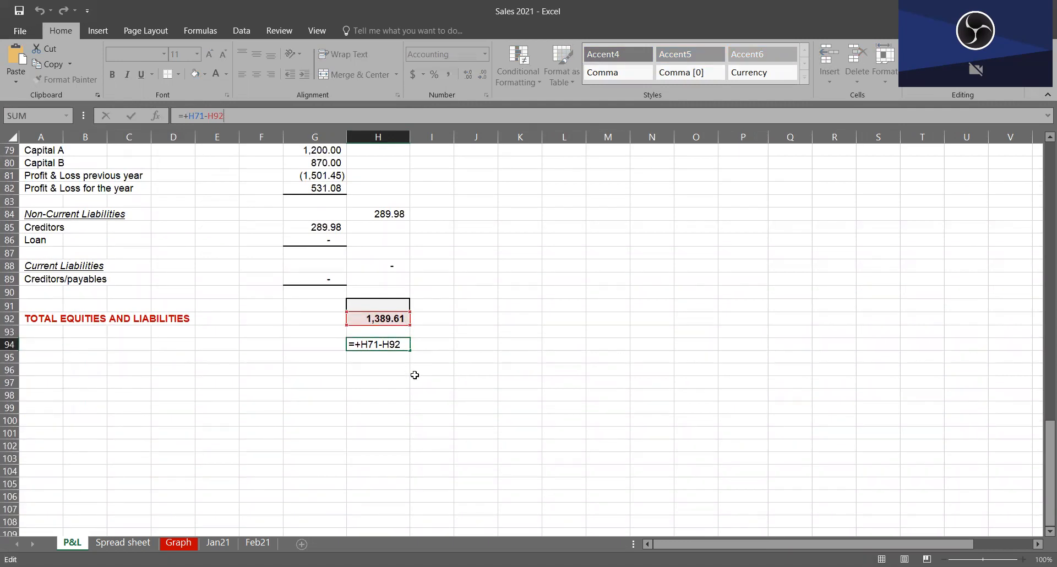
key("Return")
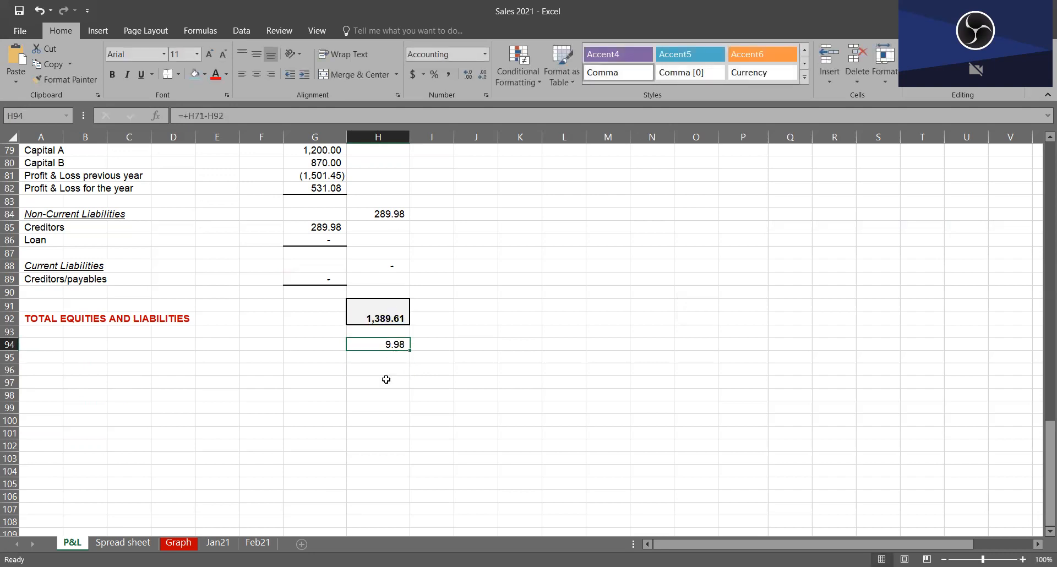
scroll(358, 295, "up", 10)
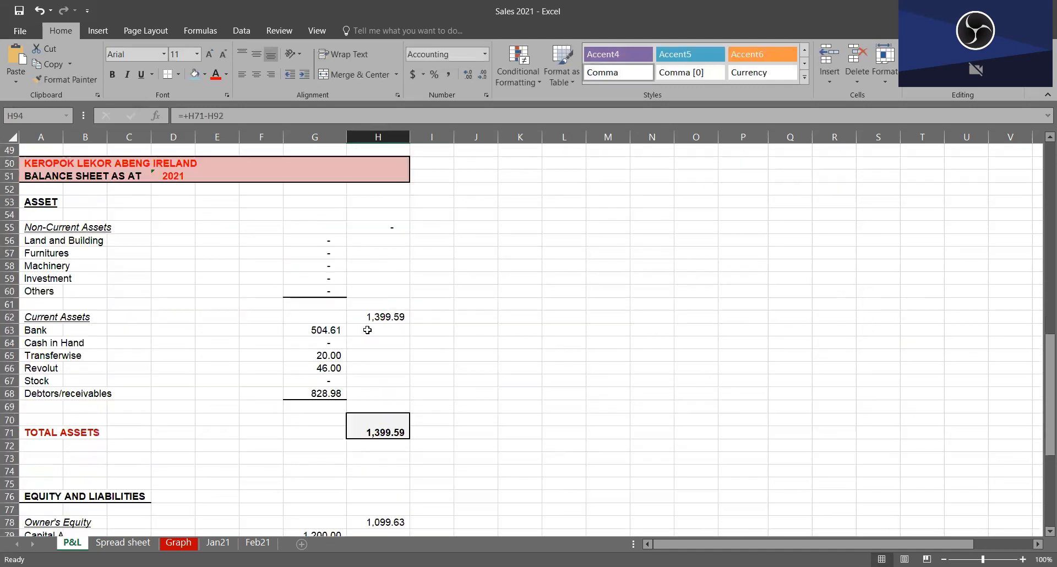
scroll(368, 330, "down", 11)
left_click(432, 332)
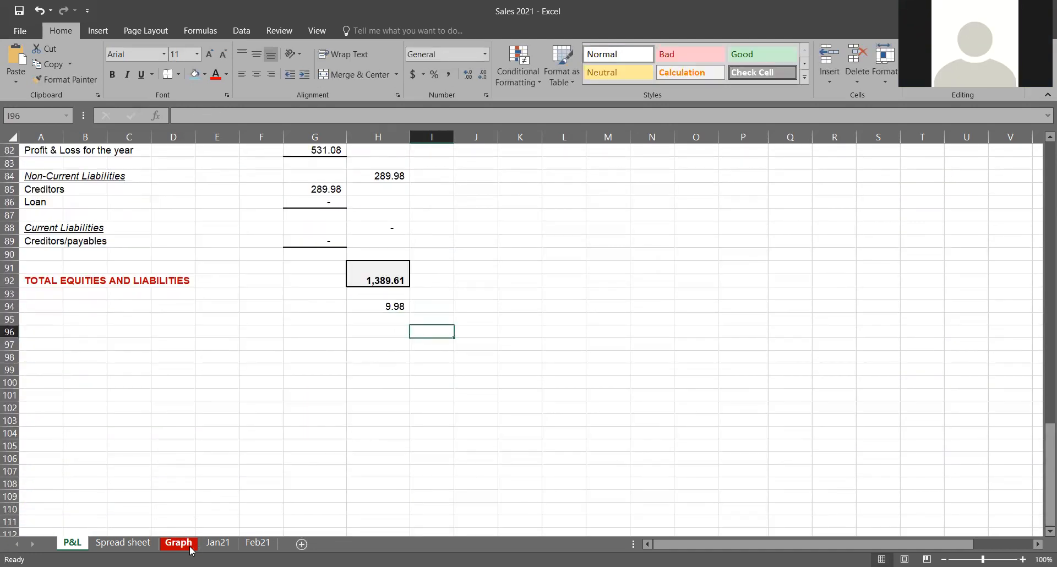
Step: Search the Cross Check column of the Spread sheet for the unbalanced entry and select its row 31
left_click(219, 543)
left_click(123, 543)
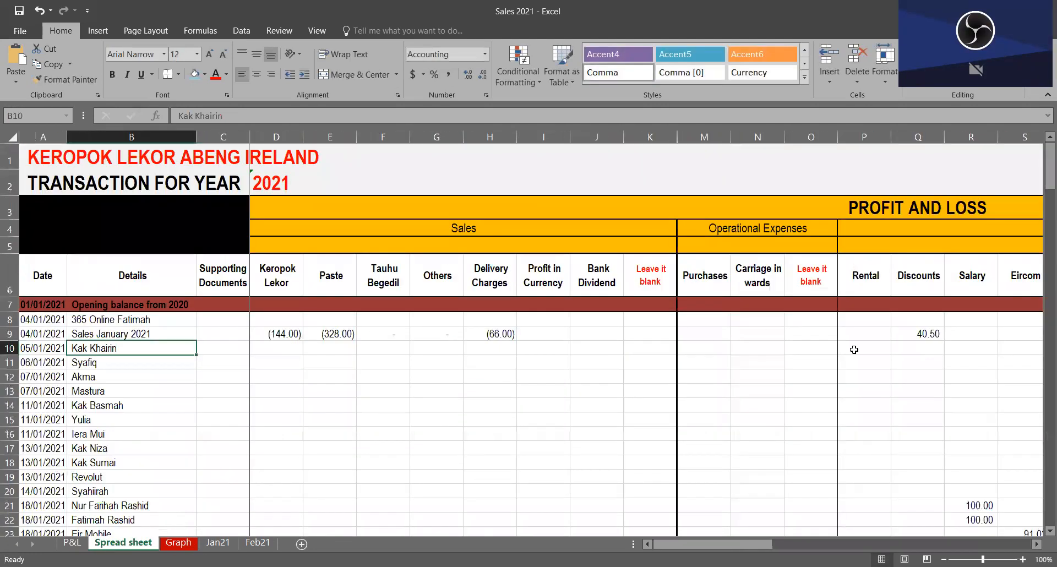
left_click_drag(757, 542, 960, 543)
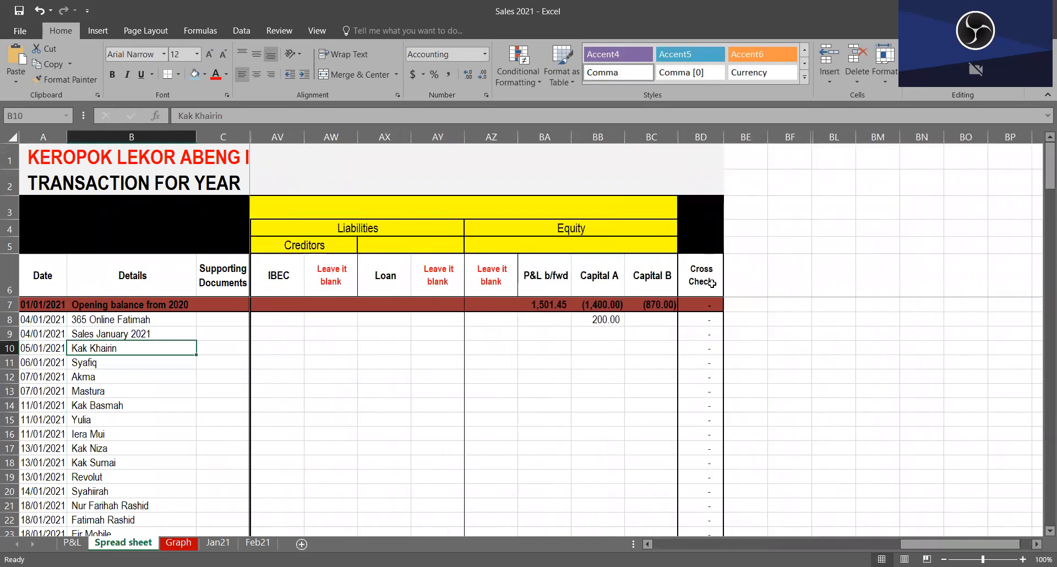
scroll(710, 385, "down", 10)
scroll(712, 330, "up", 2)
left_click(705, 307)
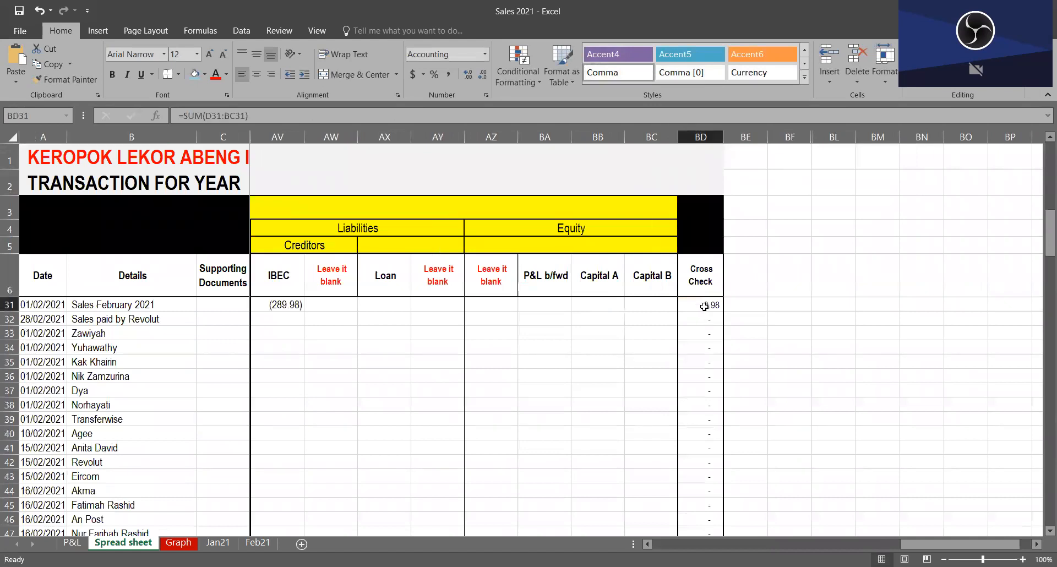
left_click(13, 304)
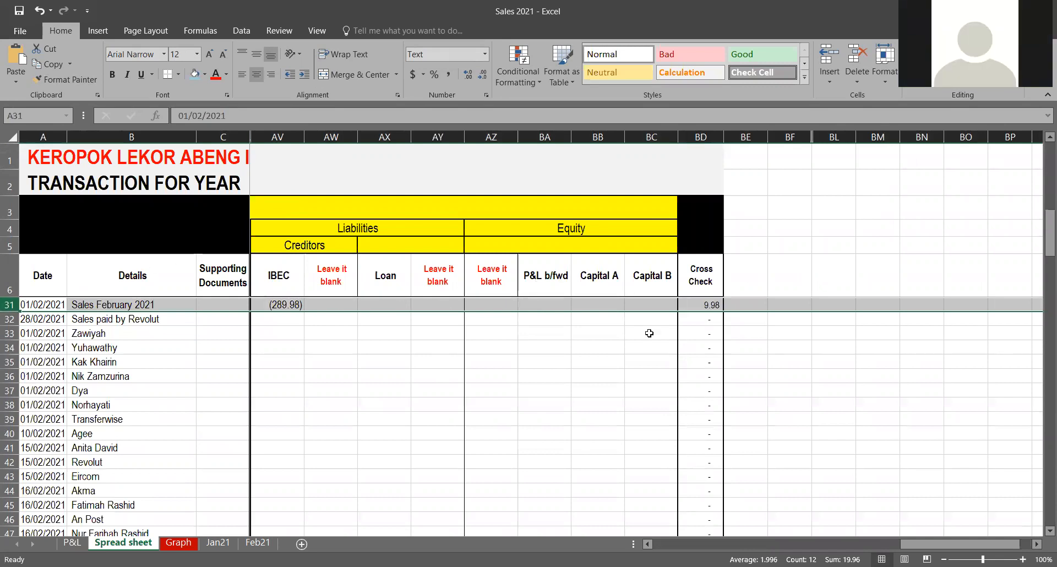
Step: Trace the Sales February 2021 row from the Equity columns back to its Sales amounts
left_click(665, 307)
left_click_drag(276, 290, 175, 356)
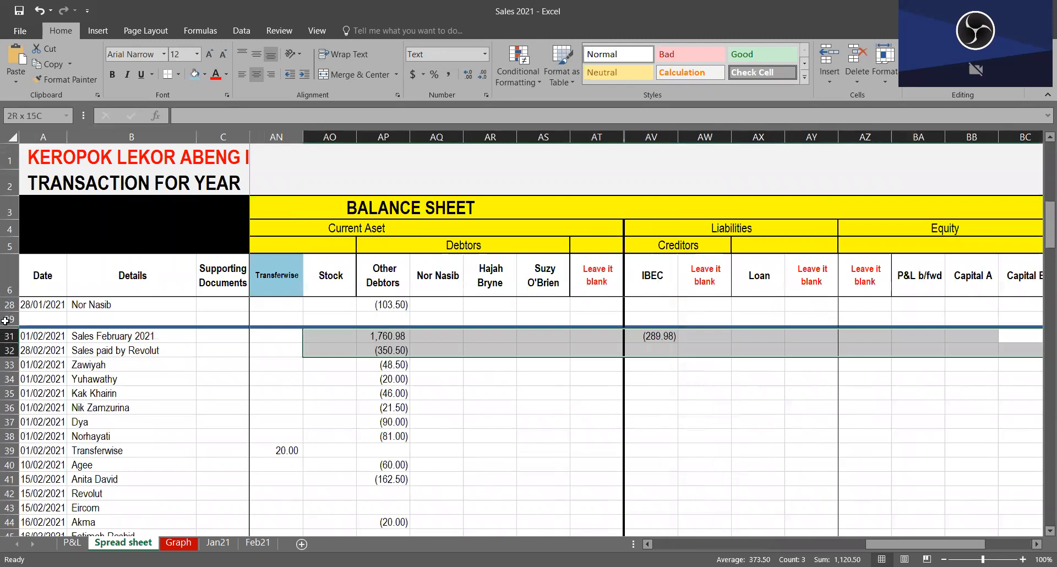
left_click(174, 389)
left_click(111, 338)
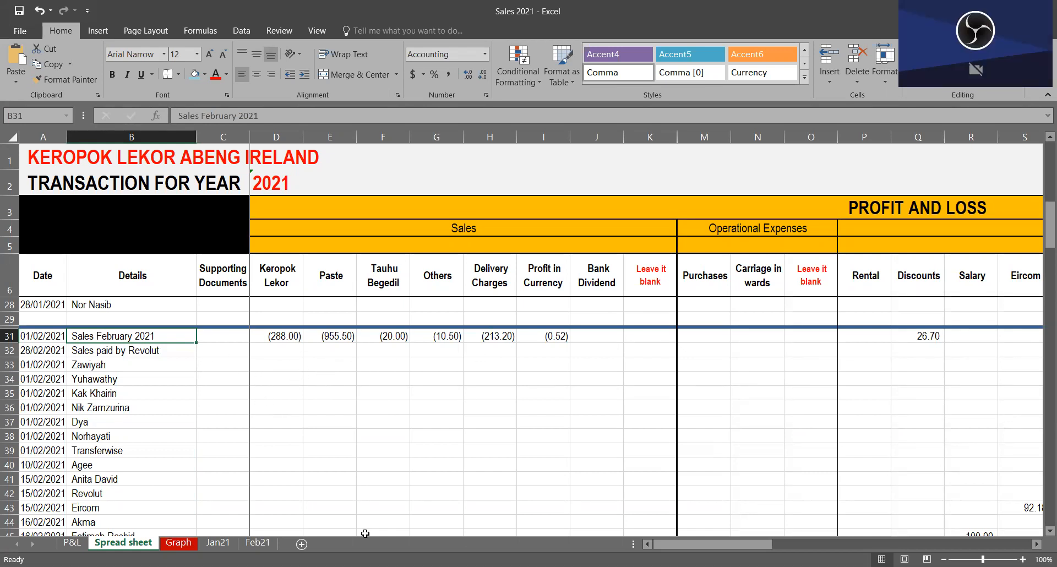
Step: Open the Jan21 sheet and view its January sales table
left_click(219, 544)
scroll(239, 507, "up", 2)
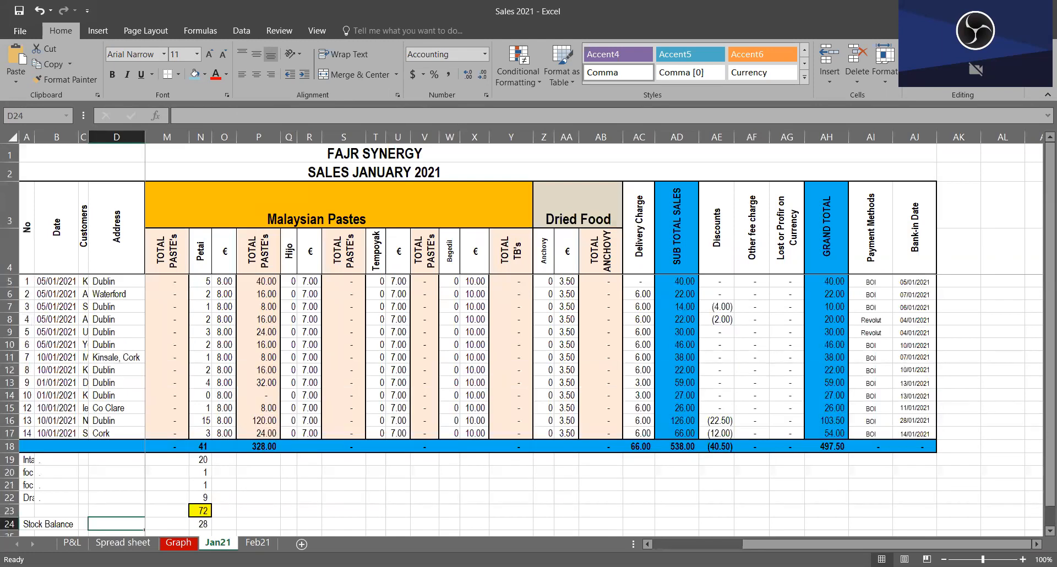
Step: Look through the P&L, Spread sheet and Graph sheets and return to the title row of the Jan21 sheet
left_click(72, 543)
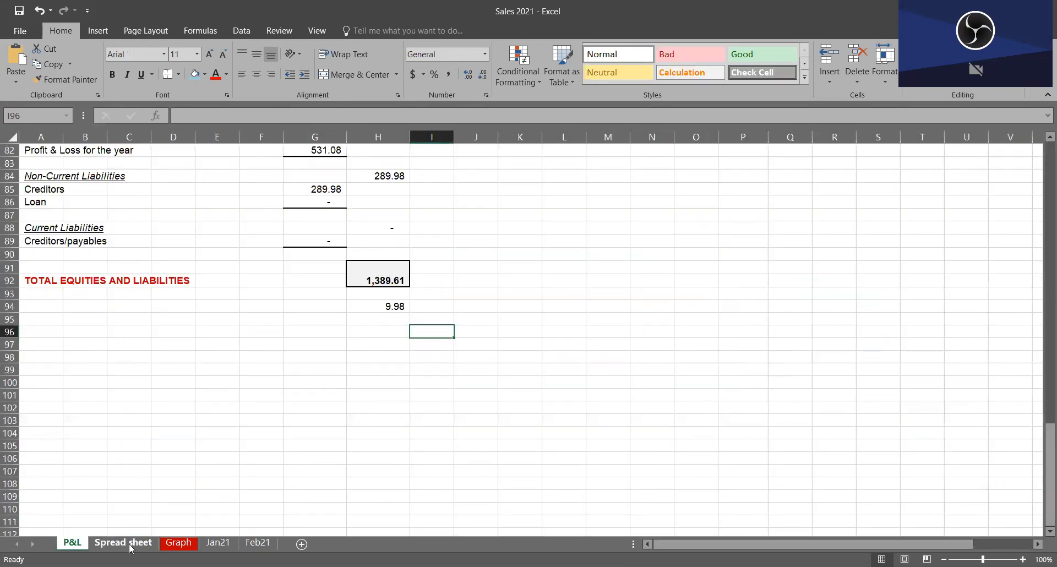
left_click(130, 543)
left_click(177, 543)
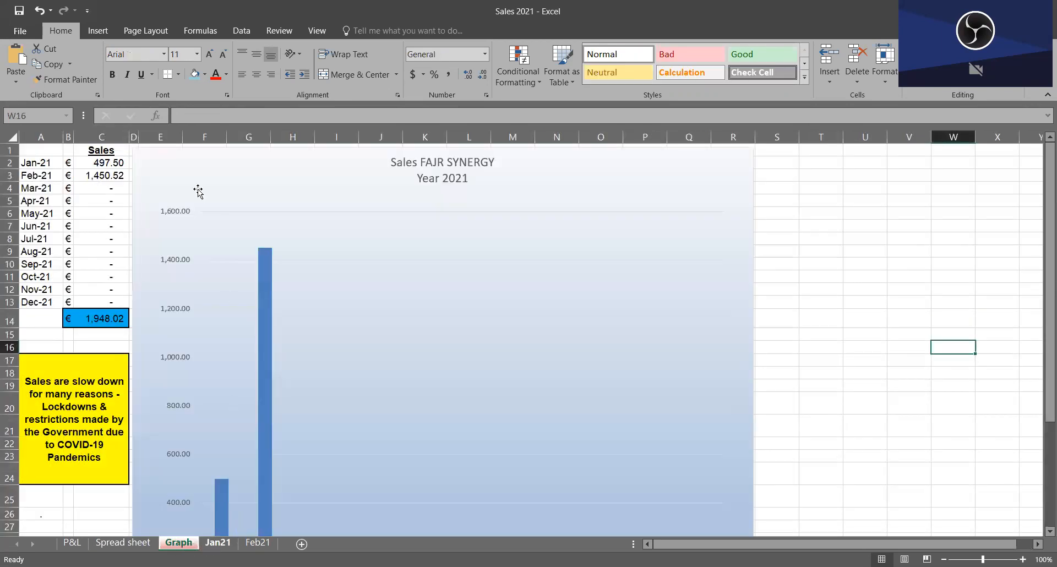
left_click(220, 543)
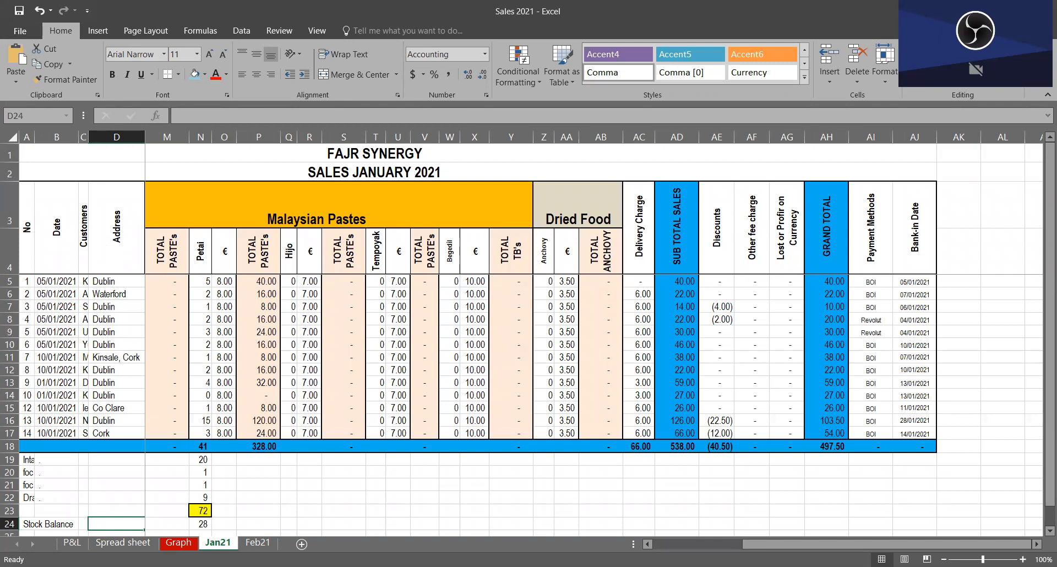
left_click(367, 172)
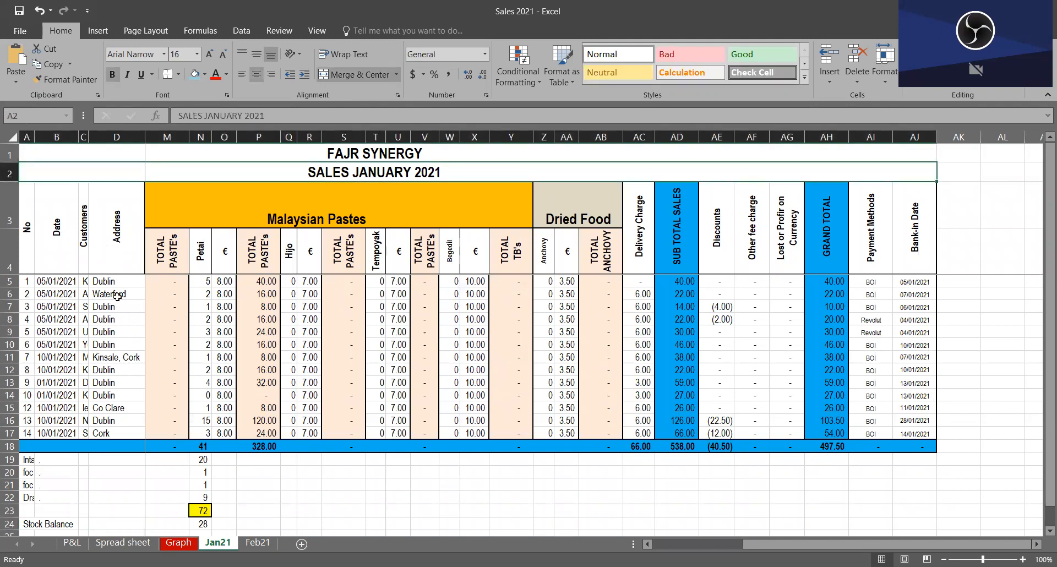
Step: Go through the product category headings Keropok Lekor, Malaysian Pastes and Dried Food in the January sales table
left_click(168, 308)
key("Down")
key("Left")
key("Left")
key("Left")
key("Left")
key("Left")
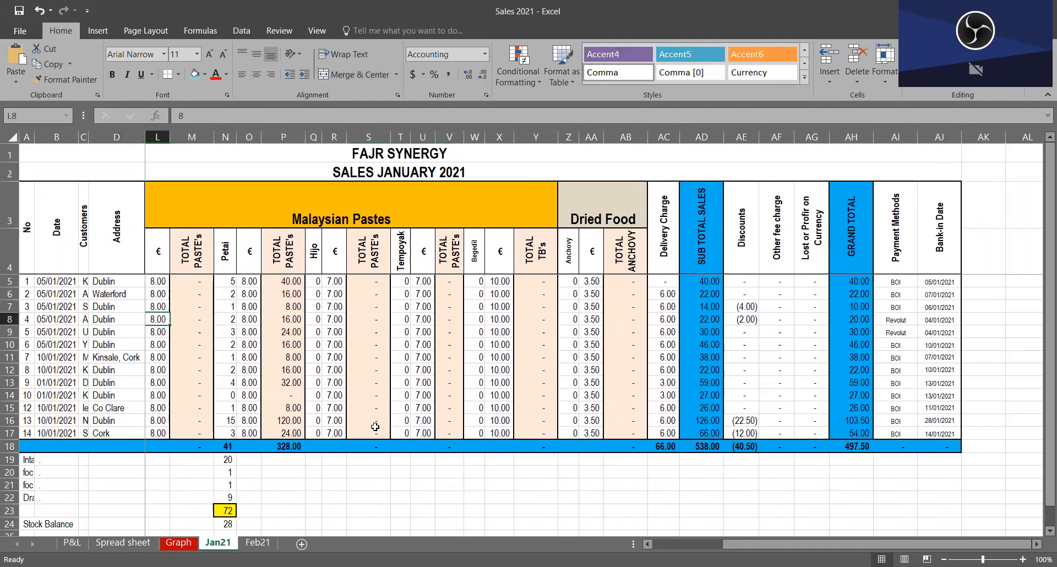
key("Left")
key("Left")
key("Left")
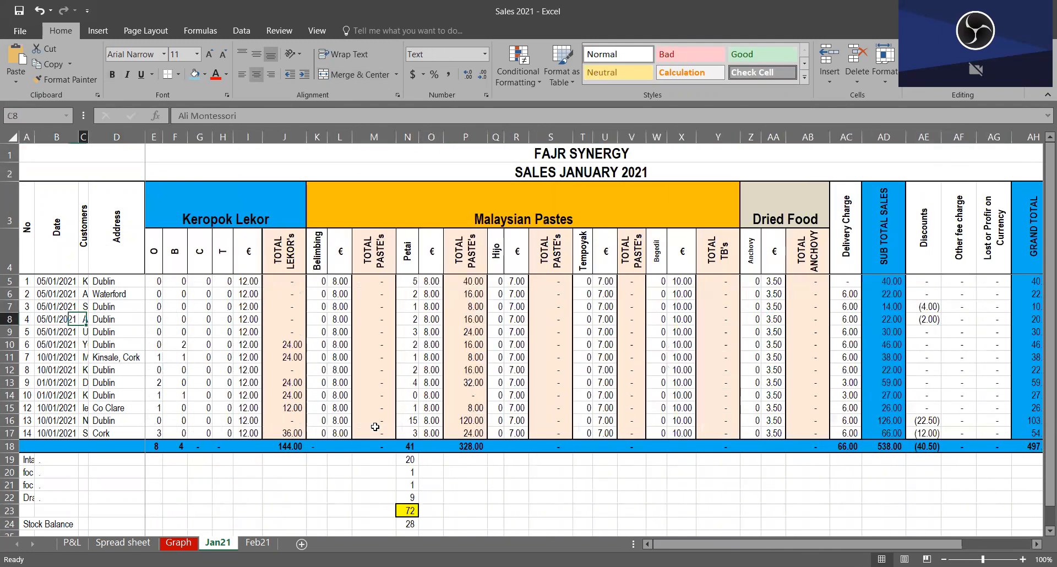
left_click(281, 211)
left_click(507, 210)
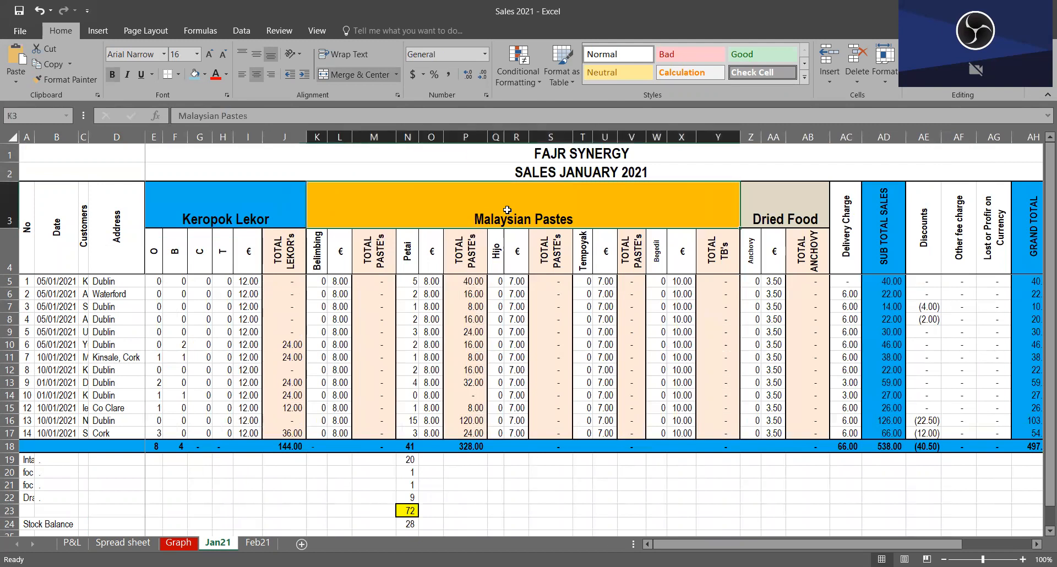
left_click(792, 220)
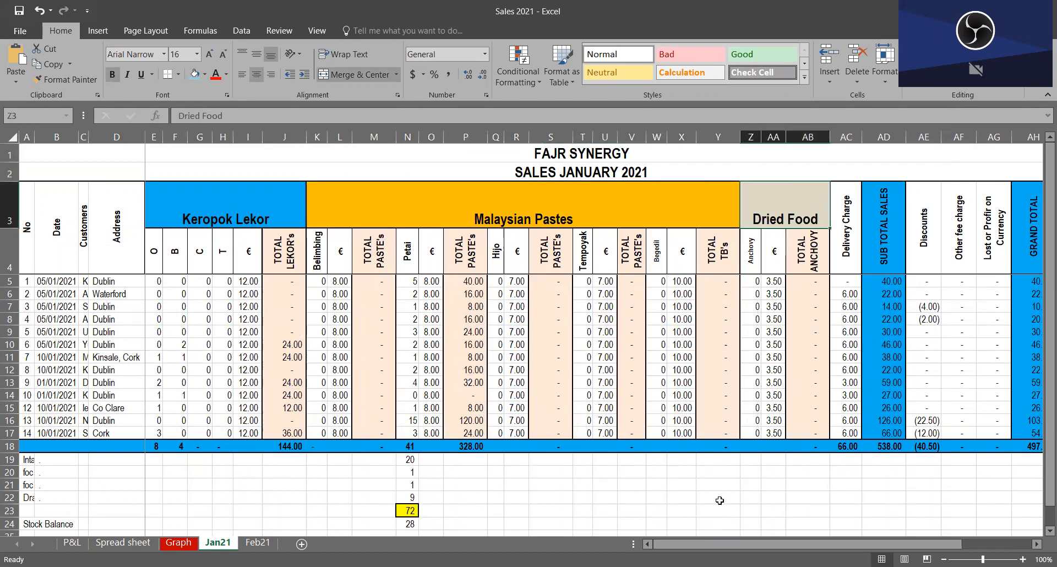
Step: Go through the Delivery Charge, Discounts, Other fee charge and Lost or Profit on Currency headings
left_click(851, 256)
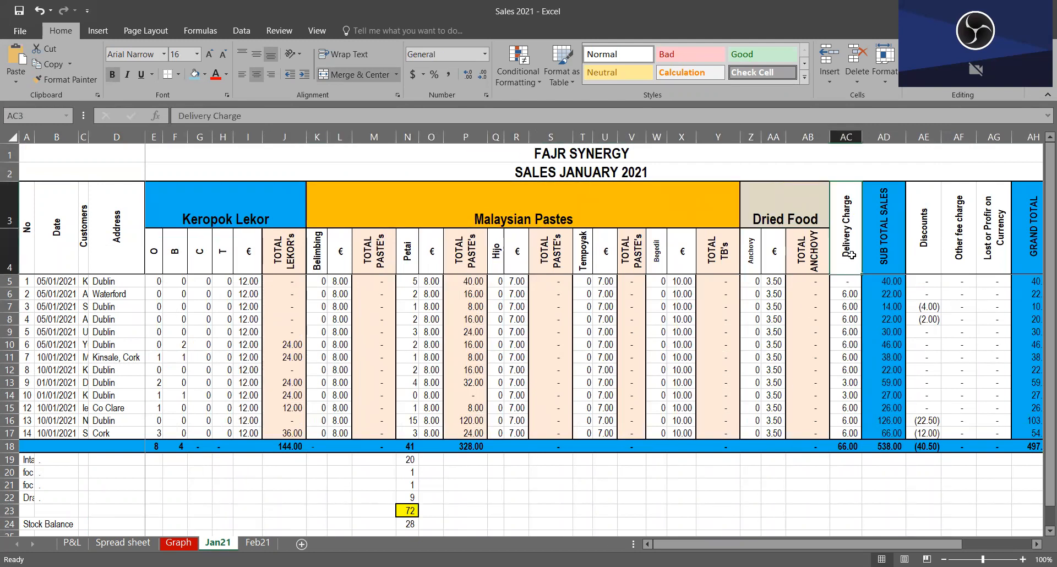
left_click(931, 264)
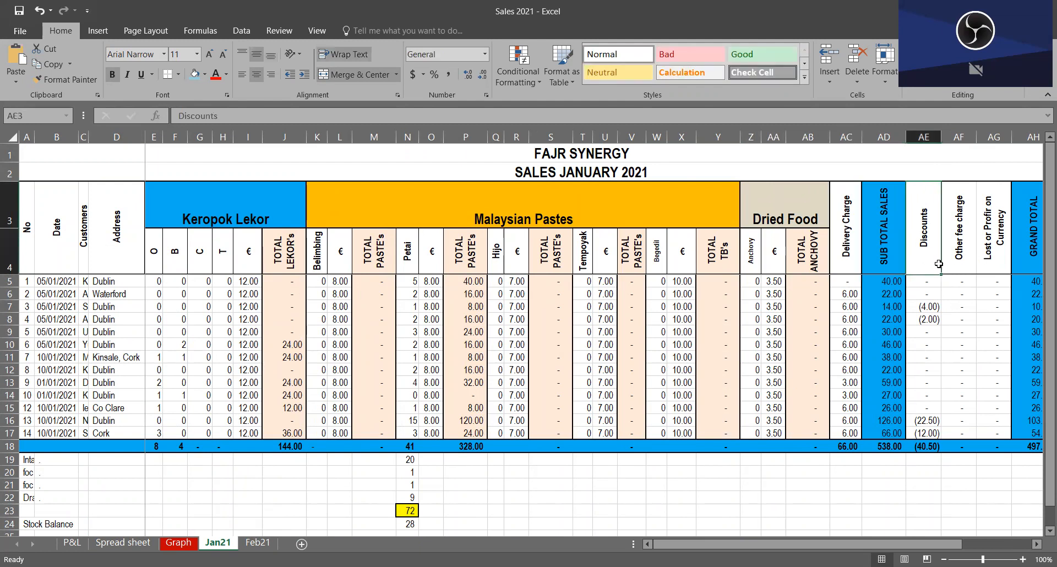
left_click(963, 258)
left_click(989, 254)
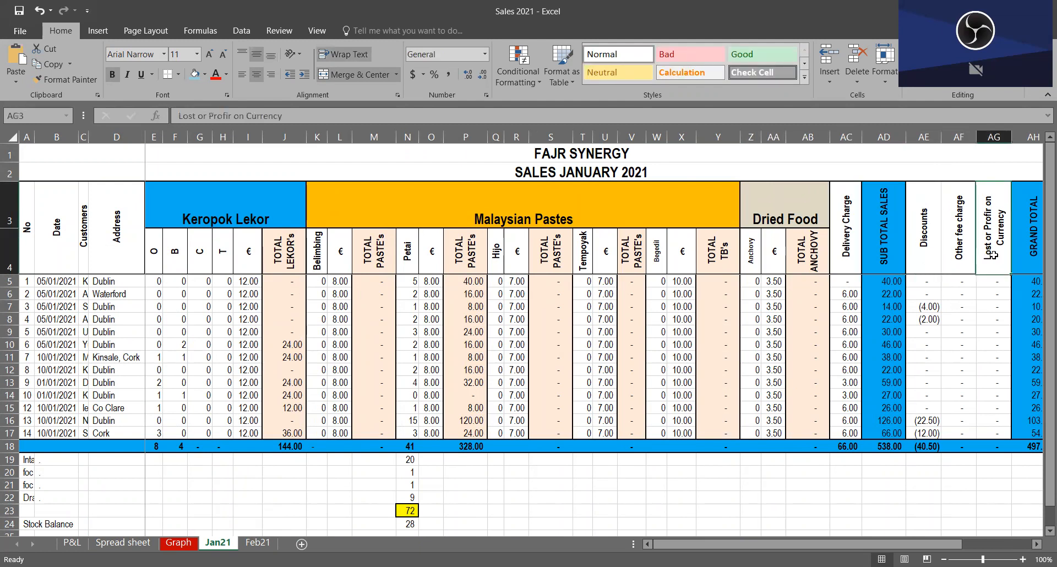
Step: Inspect the formula behind the Grand Total column's sum in row 18 of the January table
left_click(1028, 456)
left_click(1024, 450)
key("Right")
key("Right")
key("Right")
key("Right")
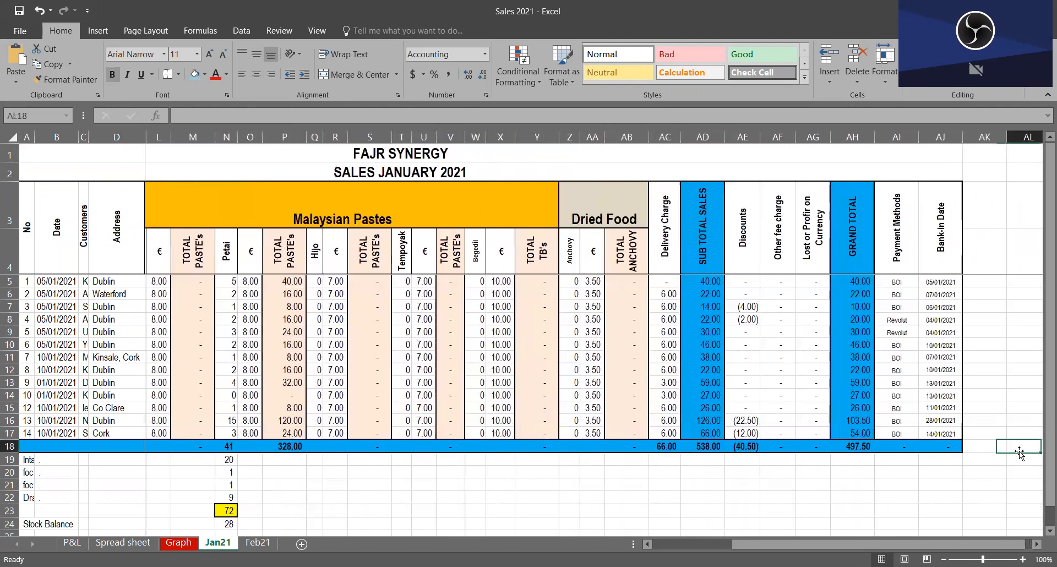
key("Left")
key("Left")
key("Left")
key("Left")
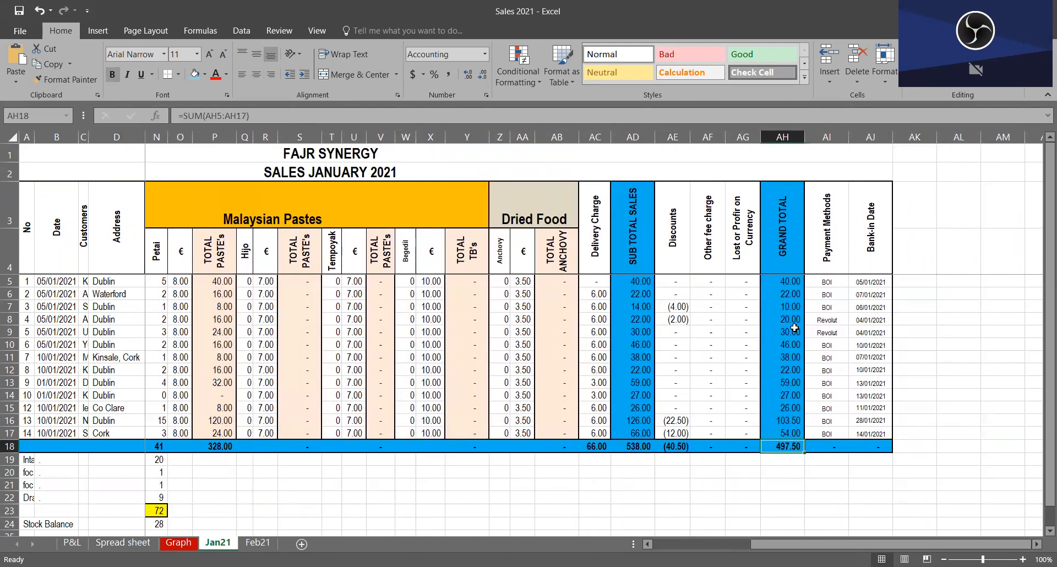
key("Up")
key("Up")
Step: Trace the first January sale in row 5 from its date, customer and Petai price to its Grand Total
left_click(778, 276)
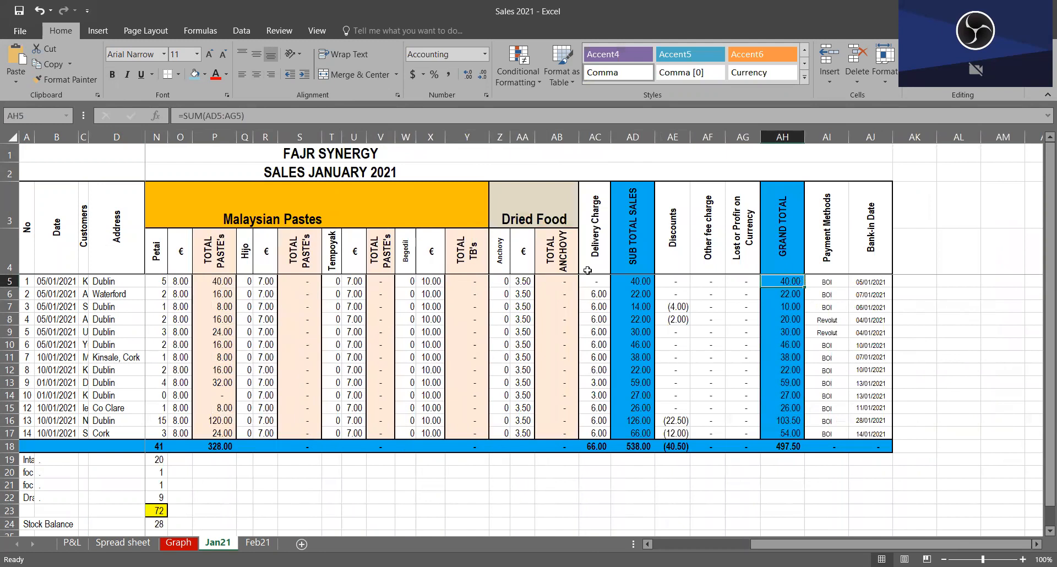
left_click_drag(166, 282, 743, 281)
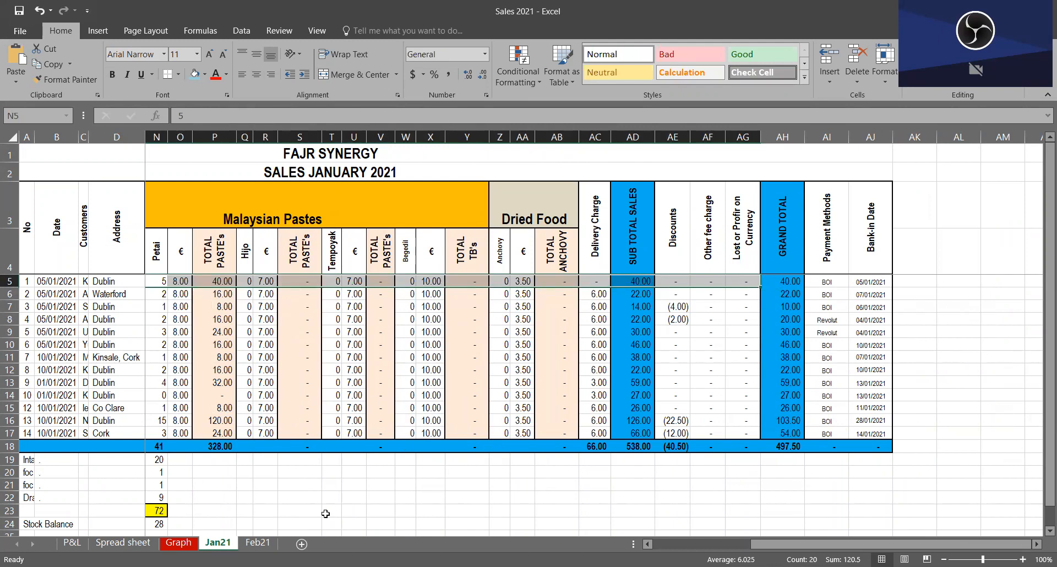
left_click(76, 282)
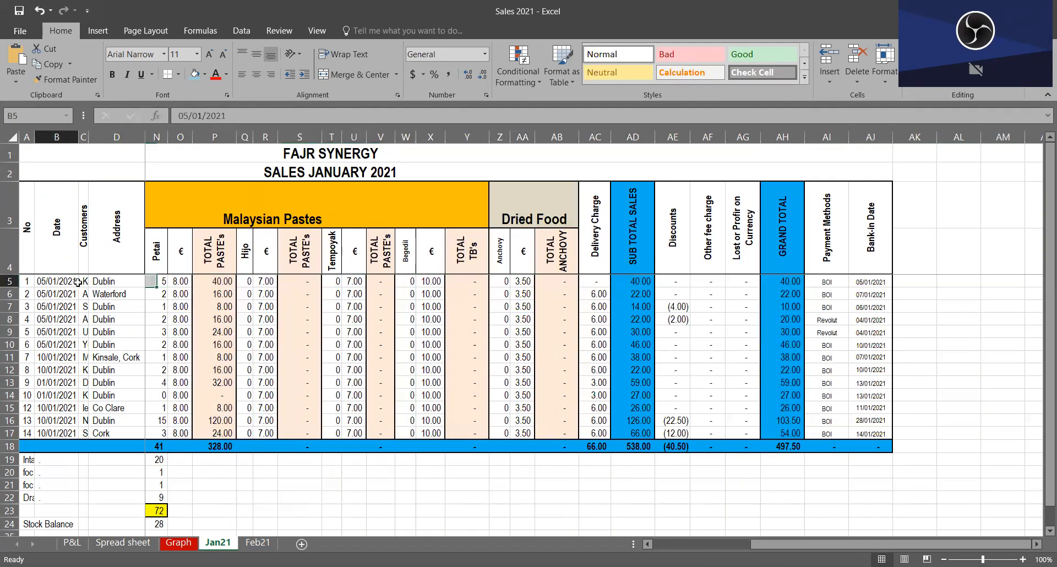
left_click(87, 280)
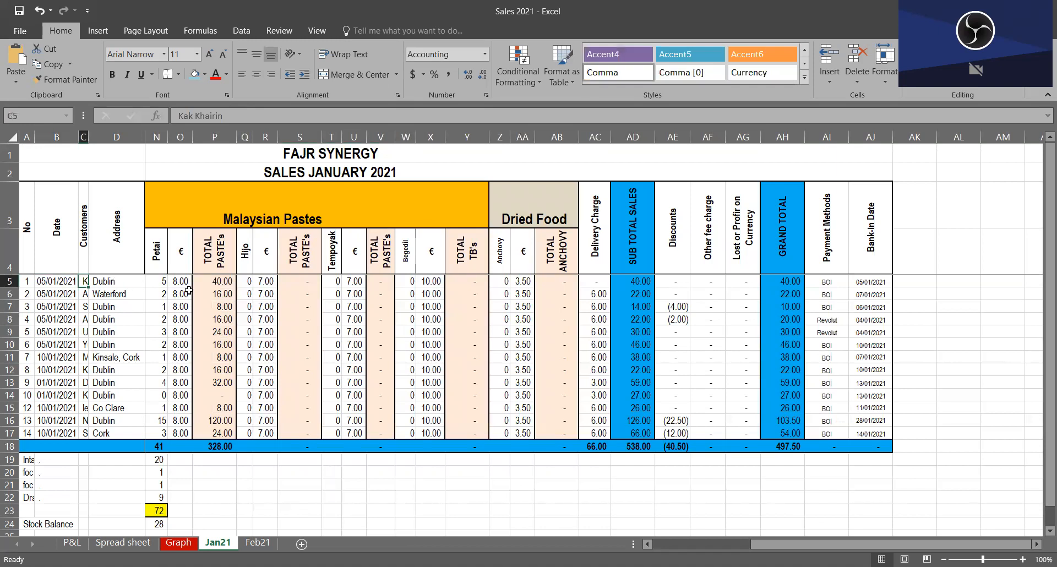
left_click(169, 282)
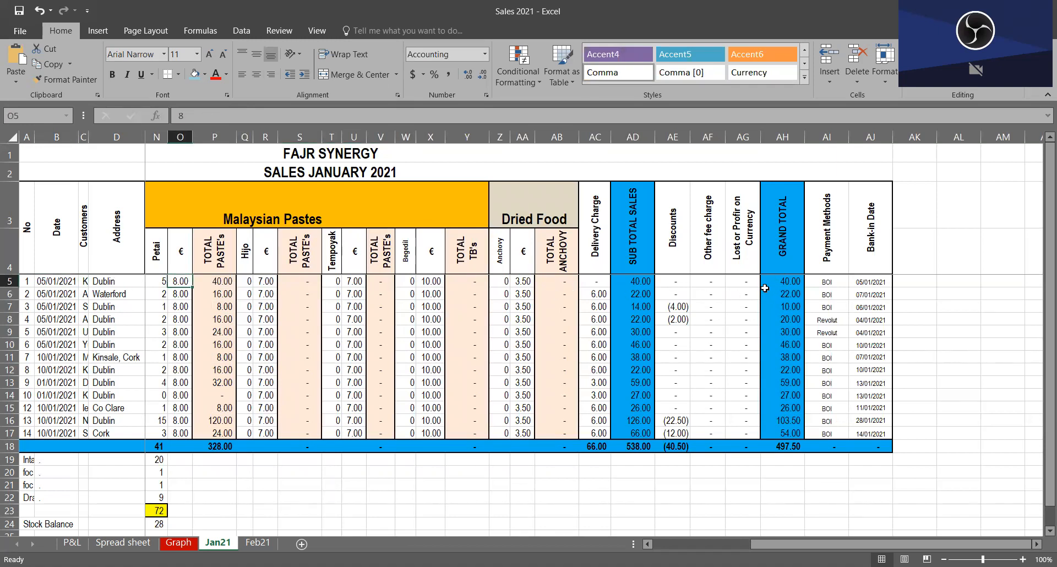
left_click(783, 285)
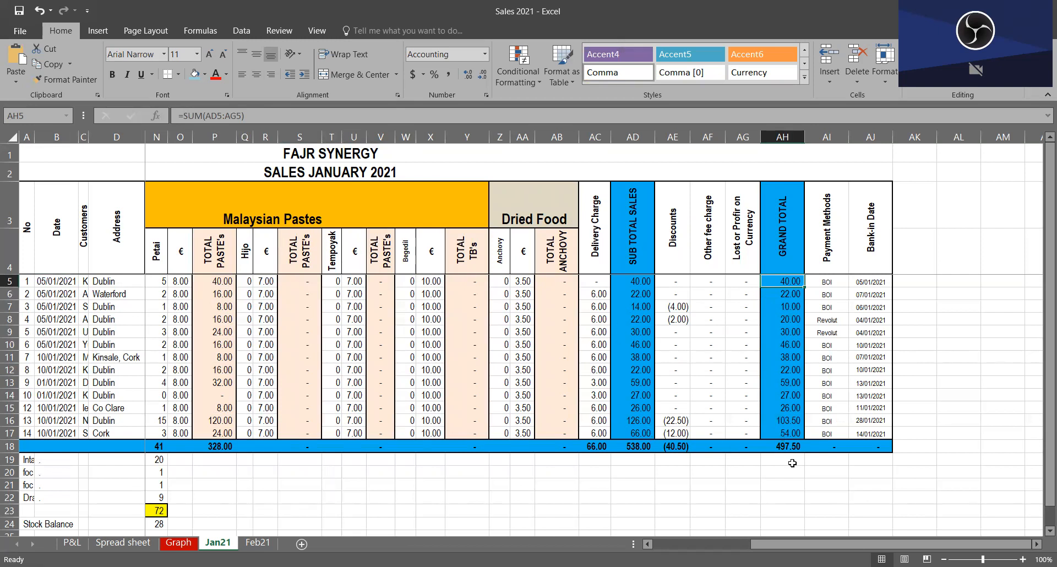
Step: Review the January sale dates and overall Grand Total, and locate the Sales January 2021 entry on the Spread sheet
left_click_drag(57, 282, 58, 434)
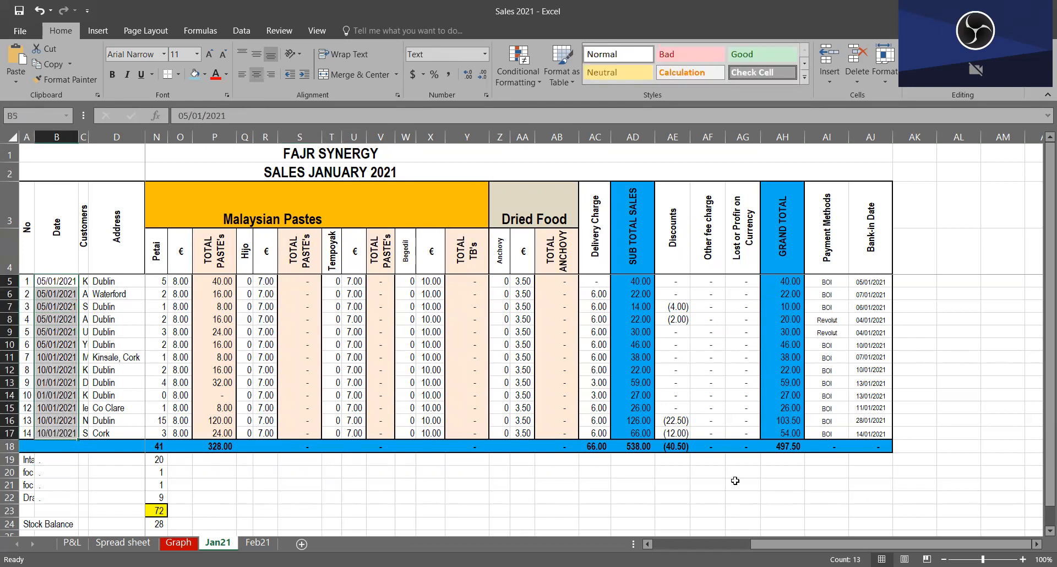
left_click(798, 450)
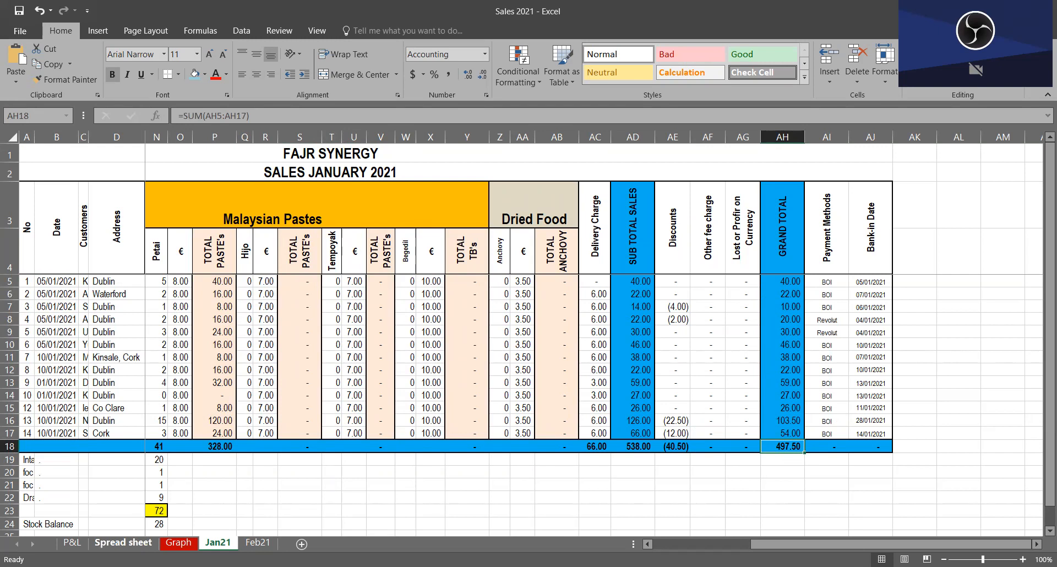
left_click(123, 543)
scroll(169, 417, "up", 7)
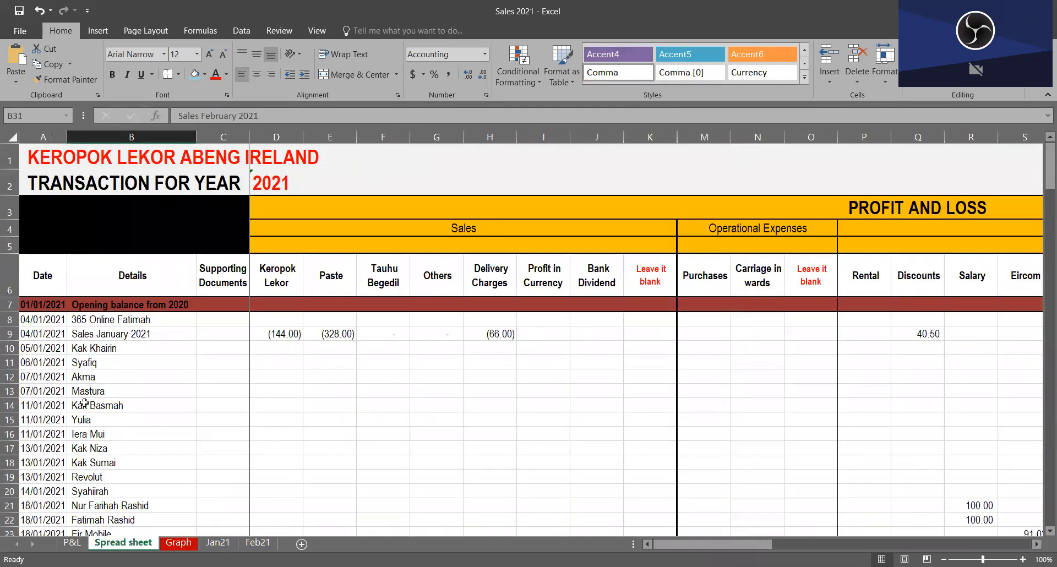
left_click(119, 335)
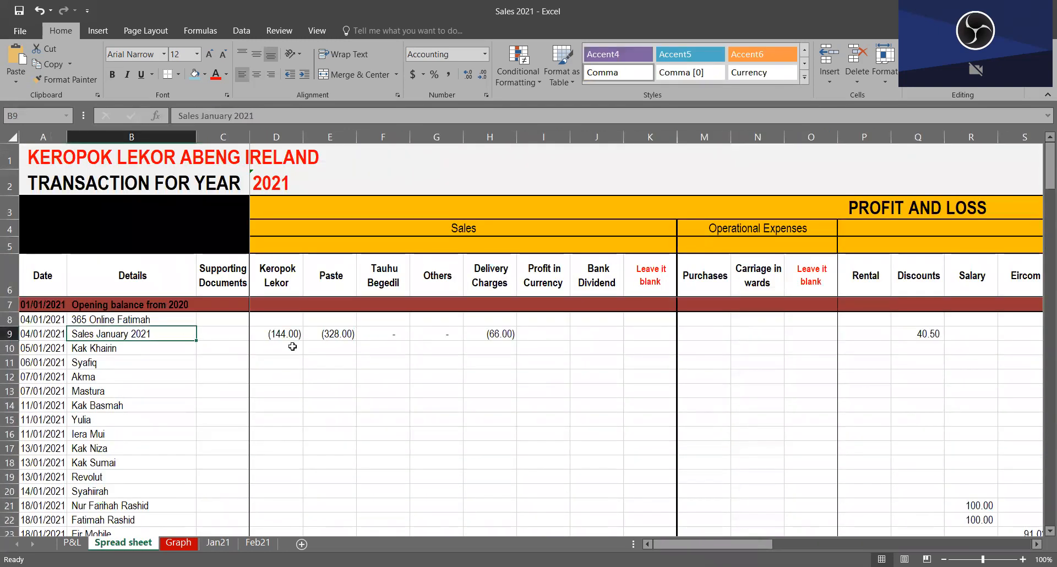
Step: Inspect the Keropok Lekor and Paste amounts in the Sales January 2021 row
left_click(225, 334)
left_click(287, 334)
left_click(312, 334)
left_click(290, 325)
left_click(288, 331)
key("Right")
key("Right")
key("Right")
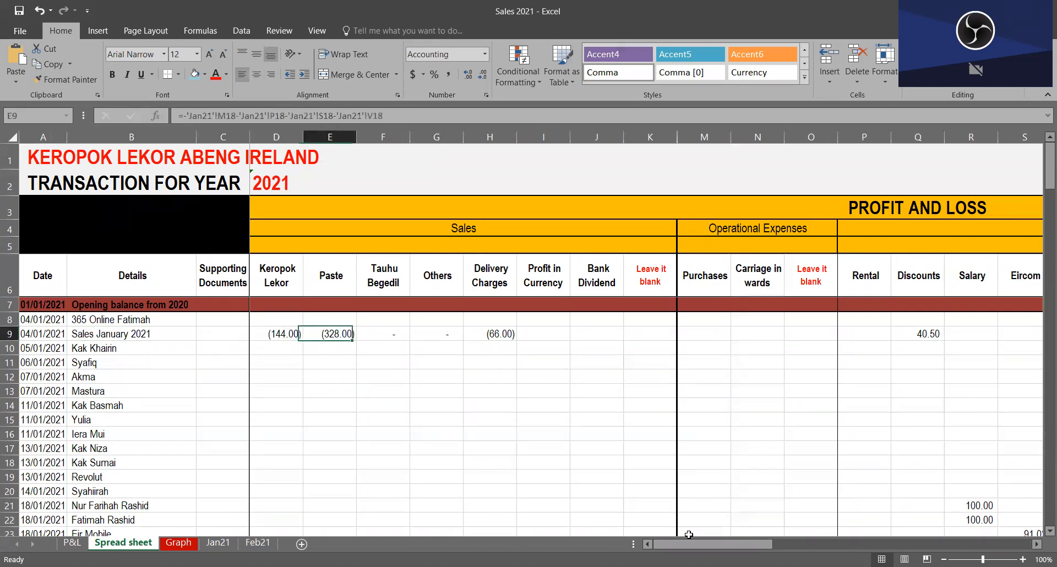
Step: Follow the Sales January 2021 row across to the Balance Sheet section and inspect its Other Debtors formula in AP9
key("Right")
key("Right")
key("Right")
key("Right")
key("Right")
key("Right")
key("Right")
key("Right")
key("Right")
key("Right")
key("Right")
key("Right")
key("Right")
key("Right")
key("Right")
key("Right")
key("Right")
key("Right")
key("Right")
key("Right")
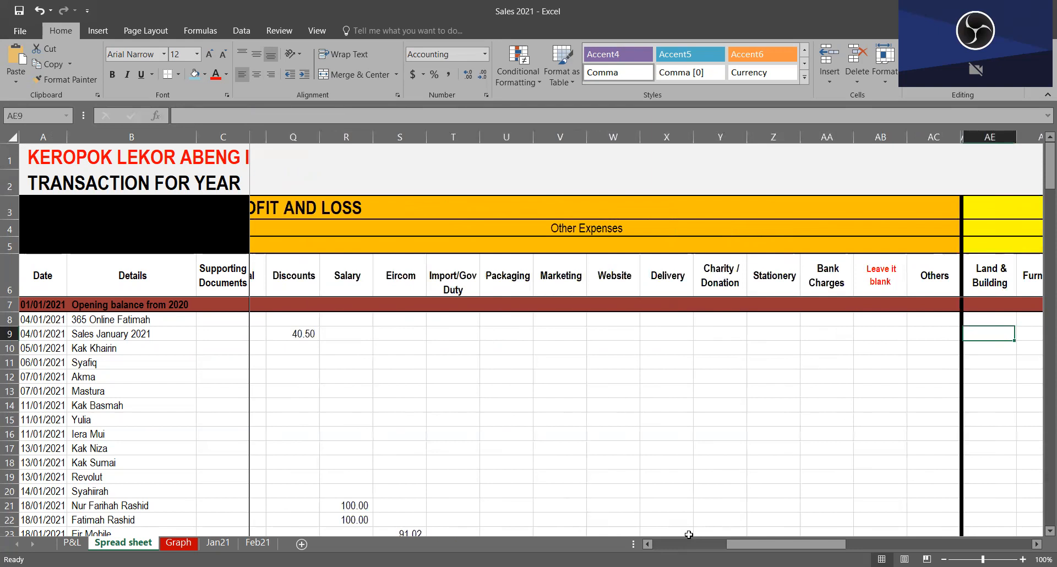
key("Right")
key("Right")
key("Right")
key("Right")
key("Right")
key("Right")
key("Right")
key("Right")
key("Right")
key("Right")
key("Right")
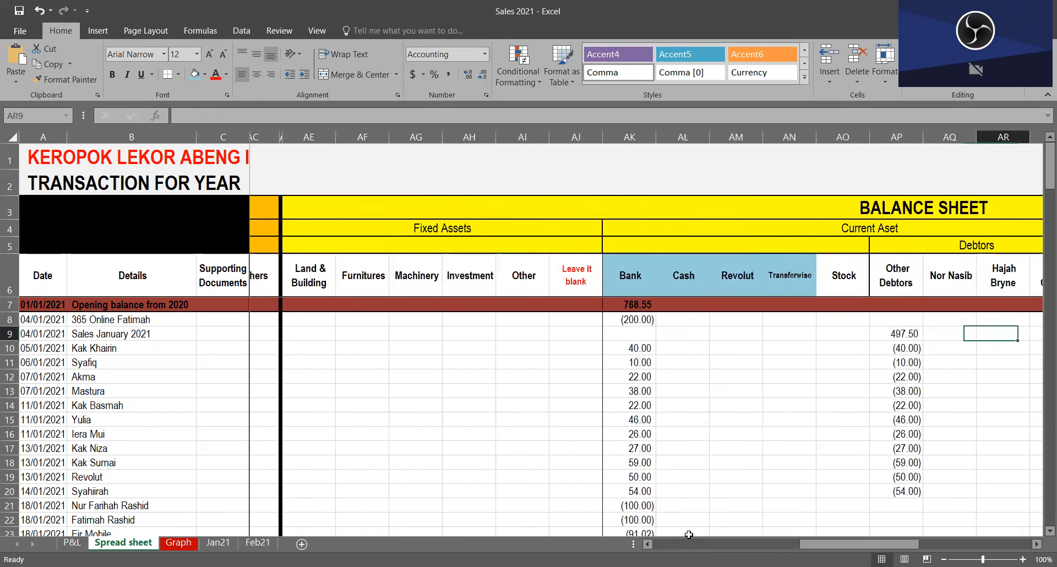
key("Left")
key("Left")
key("Left")
key("Left")
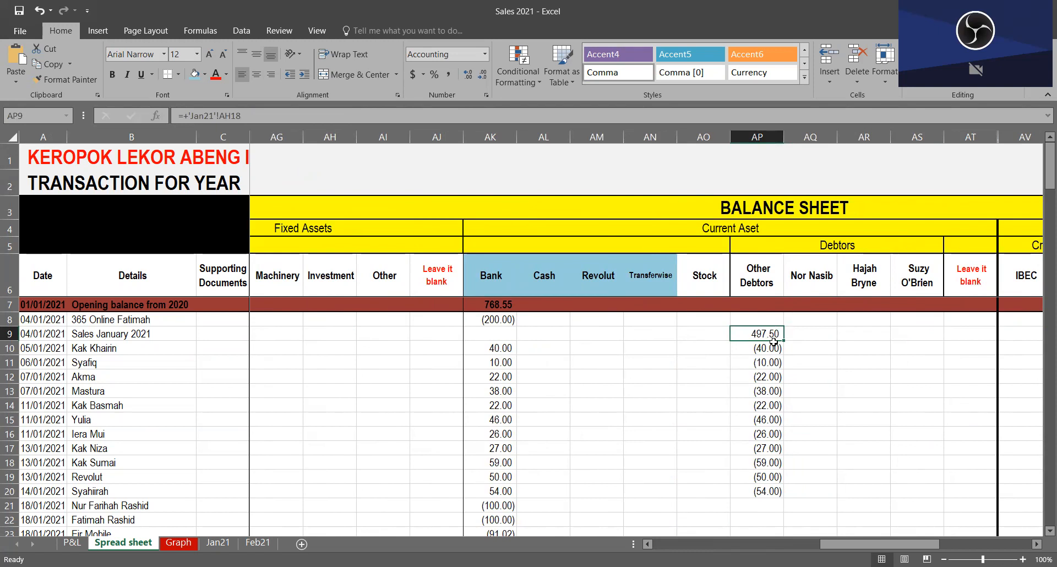
Step: Check the Feb21 and Jan21 sales sheets against the Spread sheet's Other Debtors entry
left_click(259, 542)
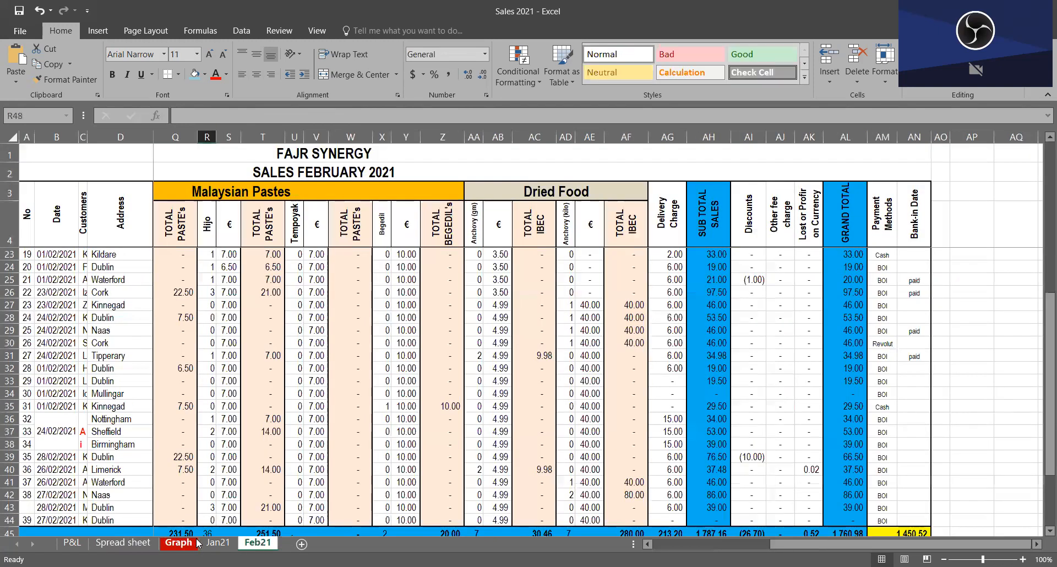
left_click(218, 542)
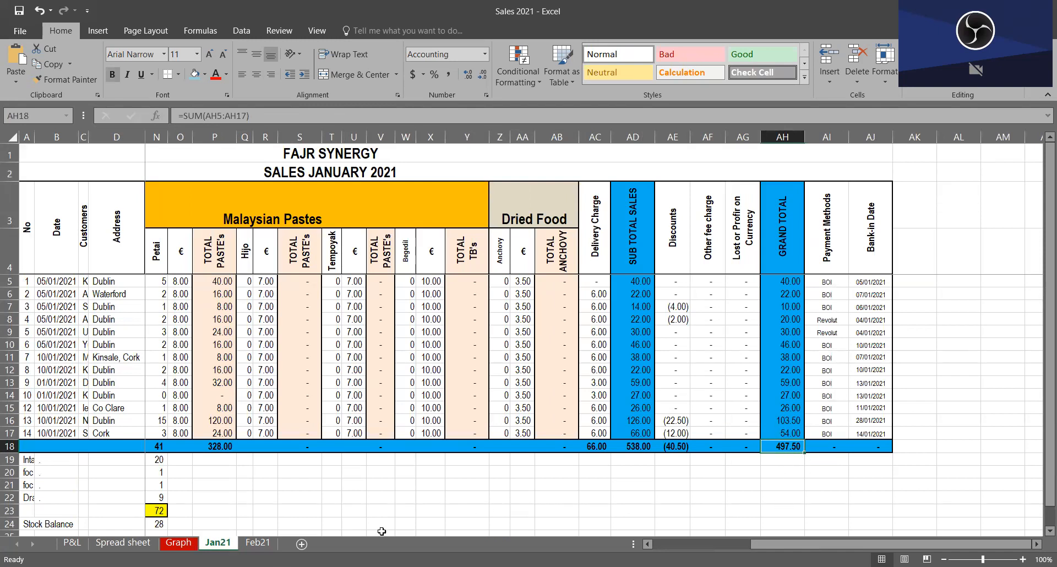
left_click(123, 542)
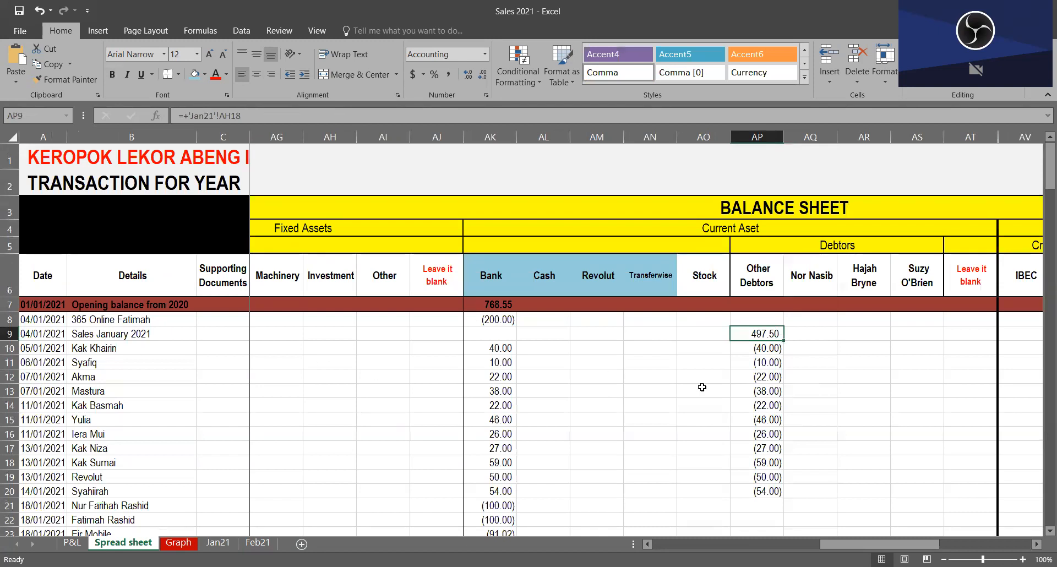
Step: Match the January customer receipts in the Bank column with the corresponding Other Debtors deductions from row 10 down
left_click(506, 352)
left_click_drag(501, 346, 506, 478)
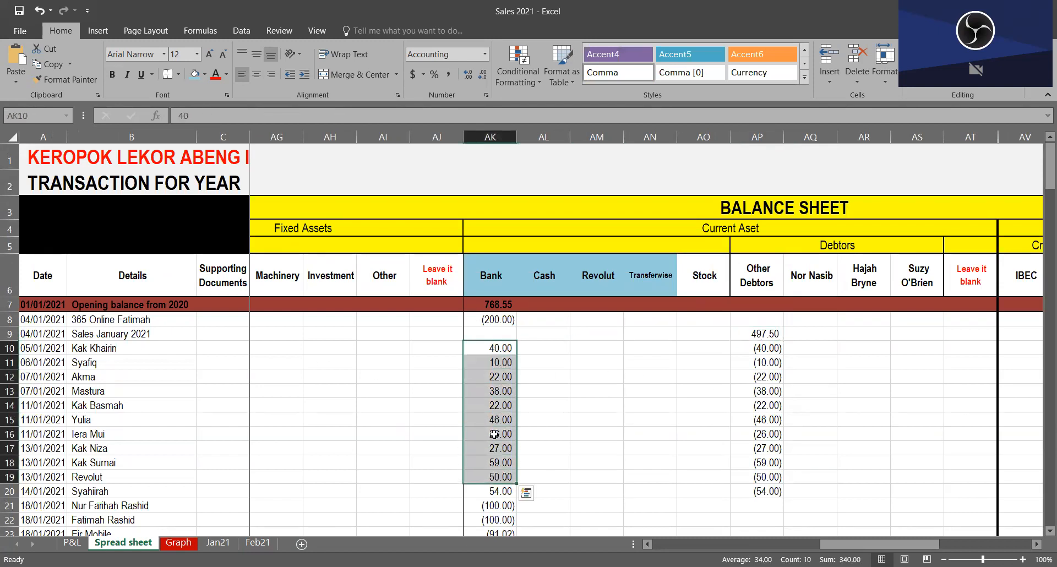
left_click(774, 350)
left_click(501, 360)
left_click(768, 374)
left_click(502, 401)
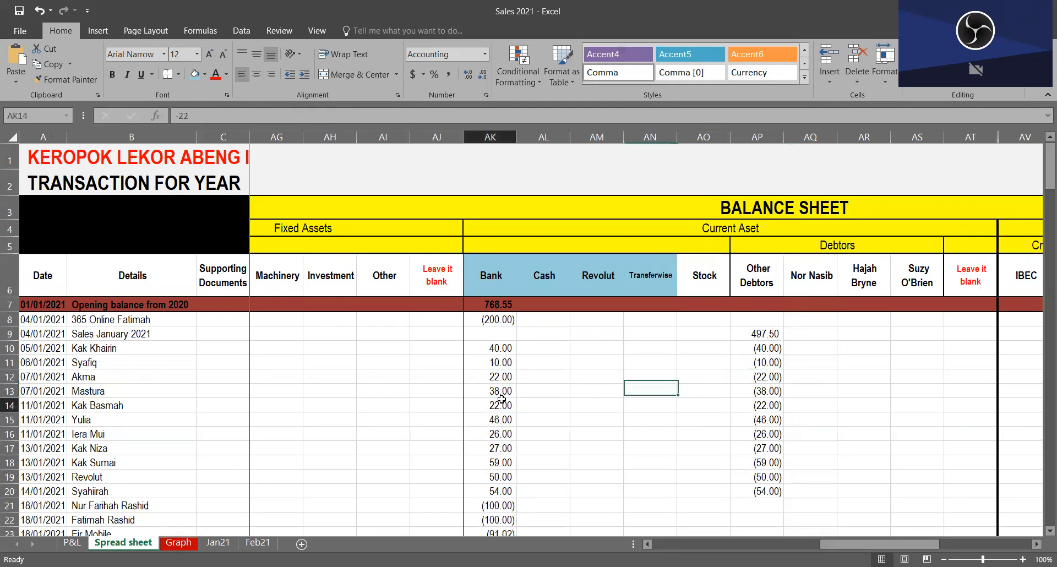
left_click(759, 433)
left_click(499, 448)
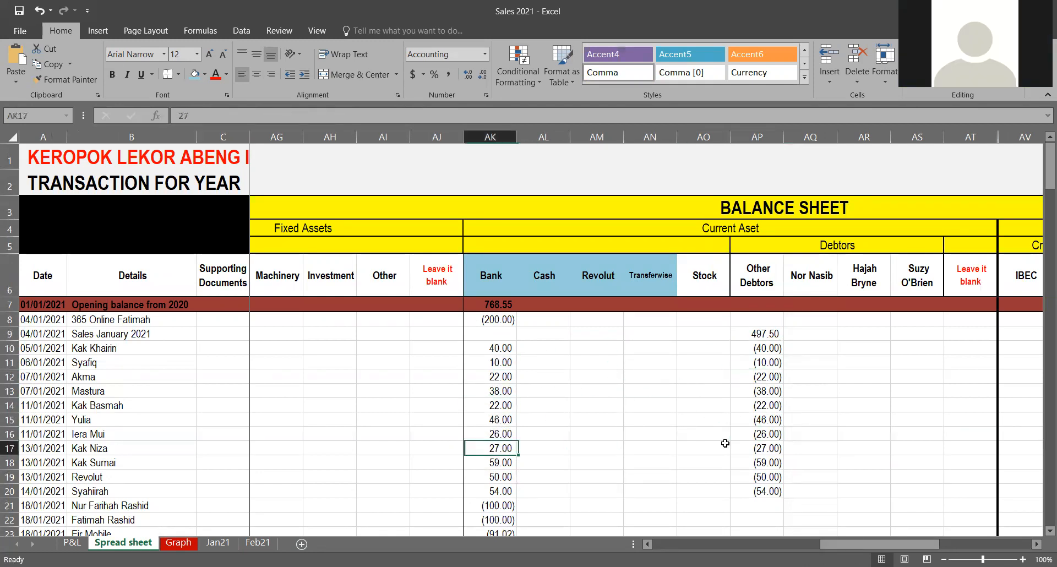
left_click(793, 463)
Step: Select the January entries in the Other Debtors column, AP8 to AP29, and review them against the sales amount
left_click_drag(773, 472, 759, 465)
left_click_drag(759, 350, 759, 491)
scroll(757, 484, "down", 5)
scroll(757, 485, "up", 5)
left_click_drag(762, 319, 758, 484)
scroll(758, 484, "down", 3)
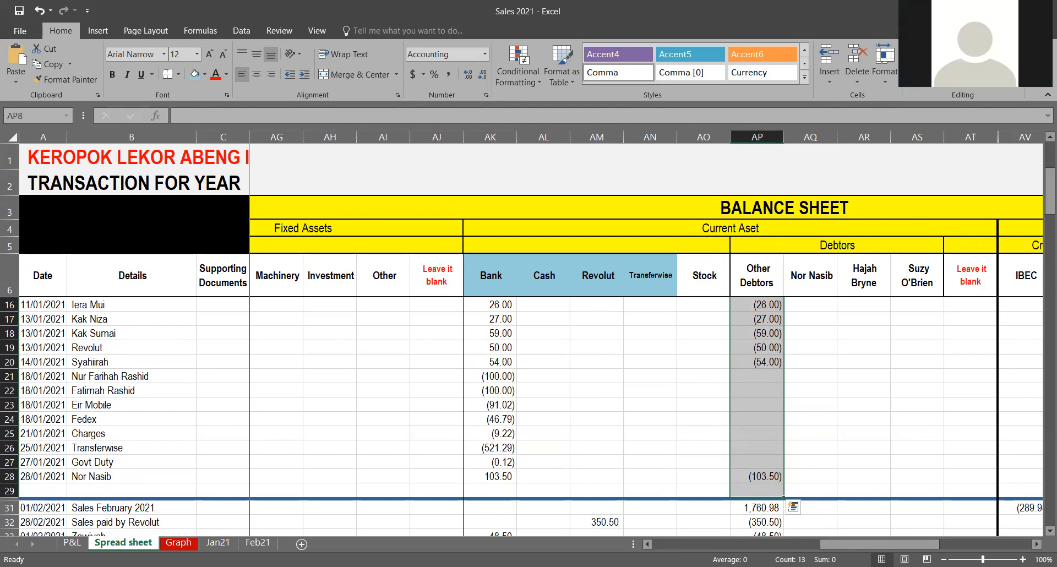
scroll(760, 418, "up", 3)
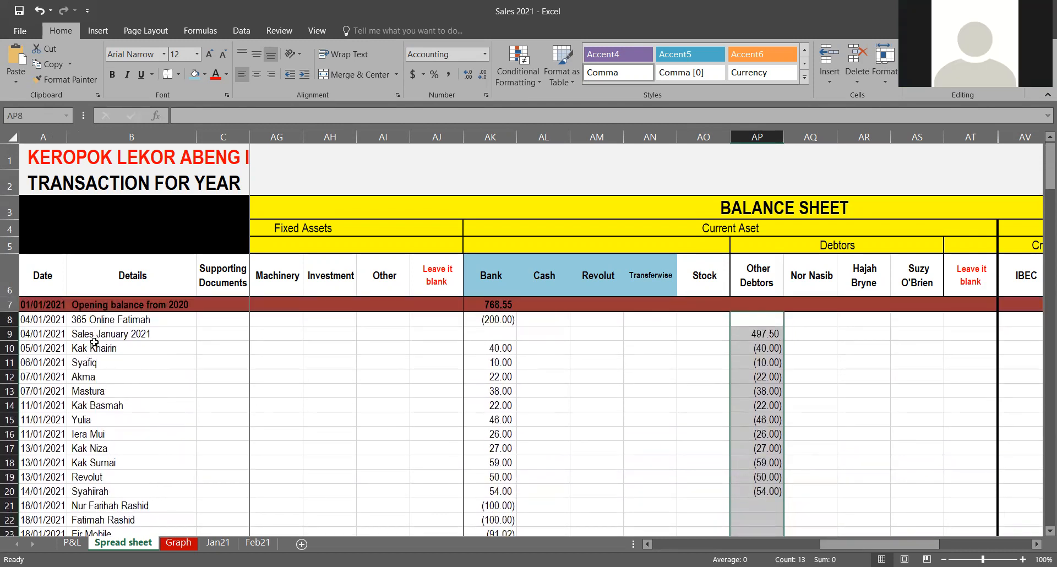
Step: Compare the January 2021 sales amount in Other Debtors with the customer payment deductions running down to row 28
scroll(721, 340, "down", 1)
scroll(734, 335, "up", 1)
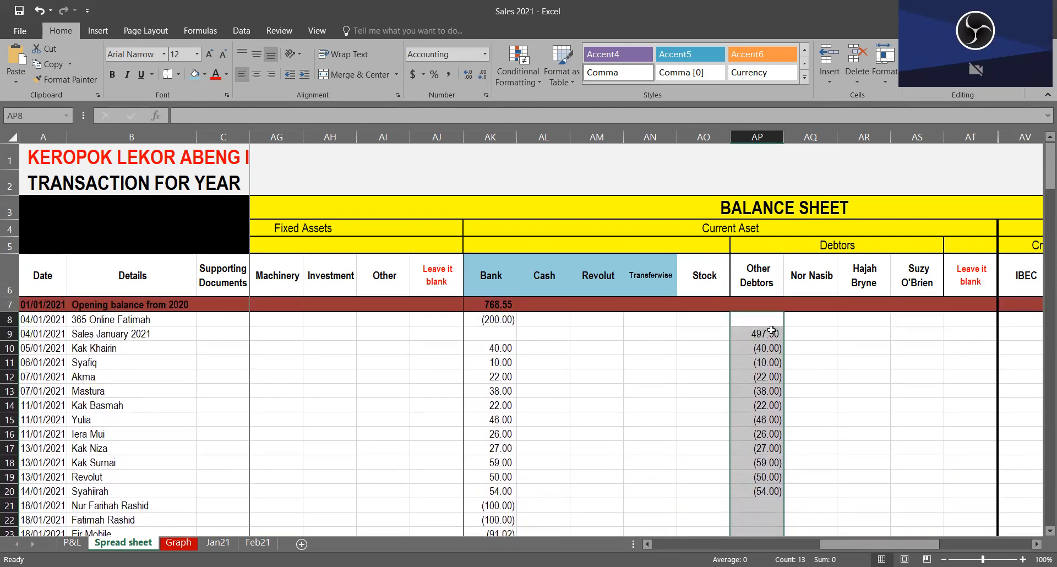
scroll(772, 332, "down", 4)
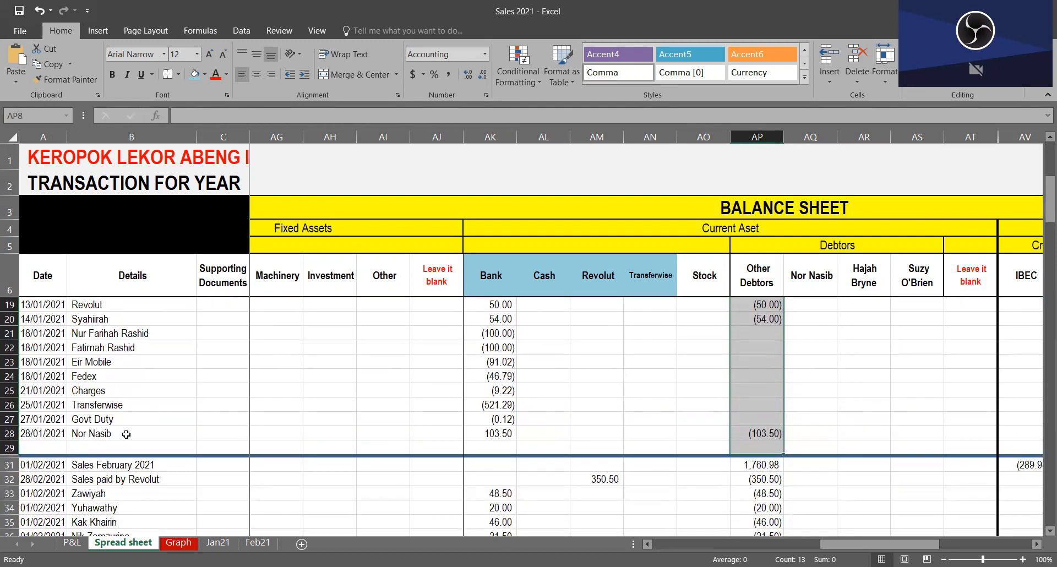
scroll(775, 435, "up", 4)
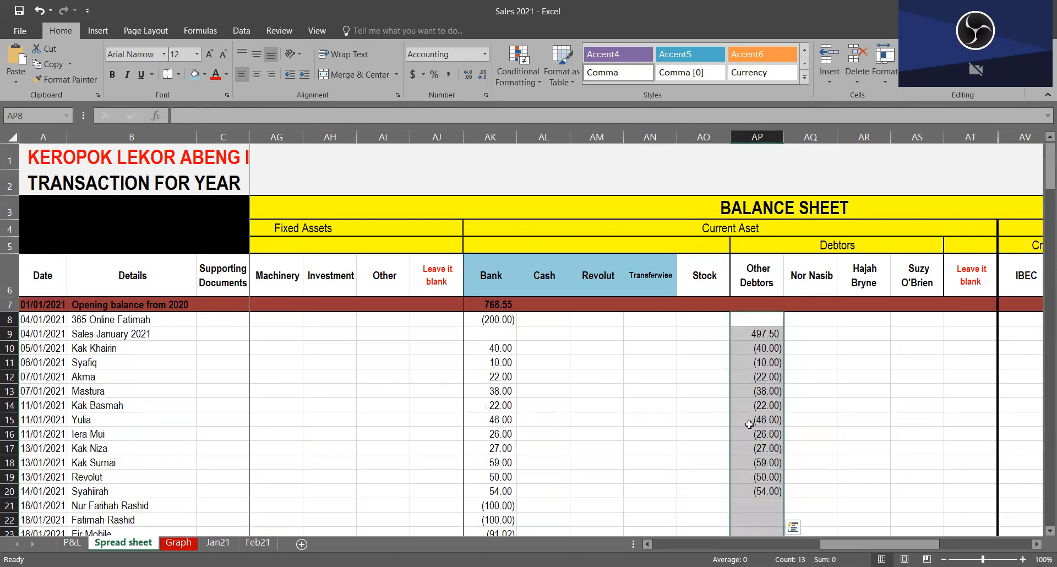
scroll(760, 441, "down", 4)
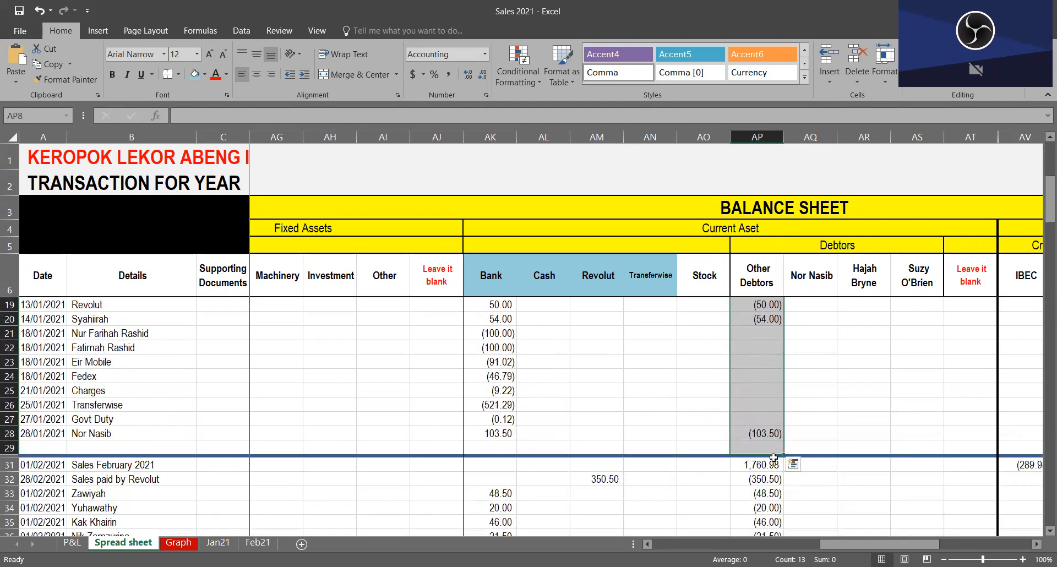
scroll(774, 460, "up", 4)
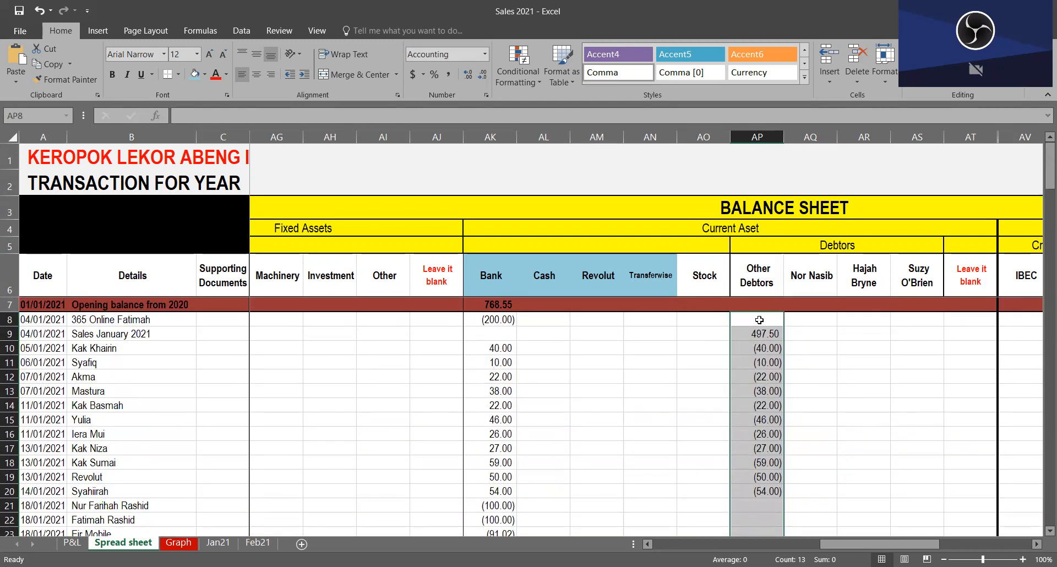
scroll(773, 345, "down", 5)
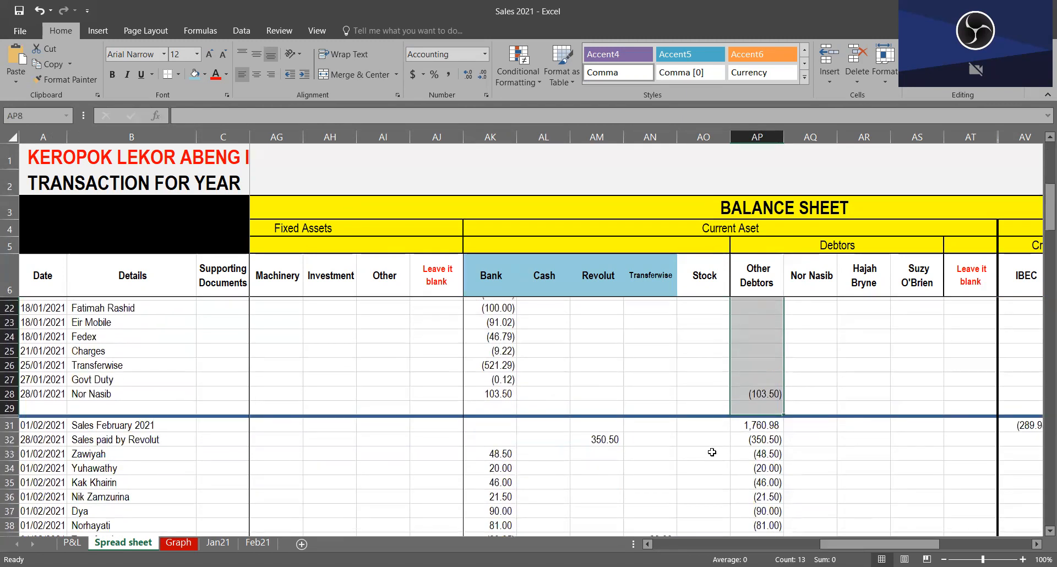
scroll(752, 440, "up", 5)
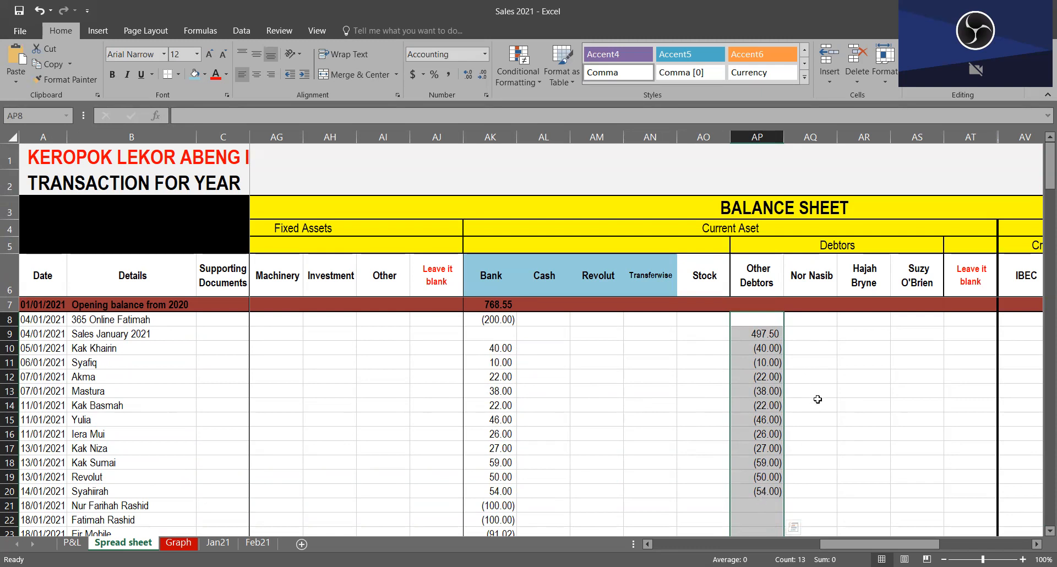
scroll(771, 415, "down", 4)
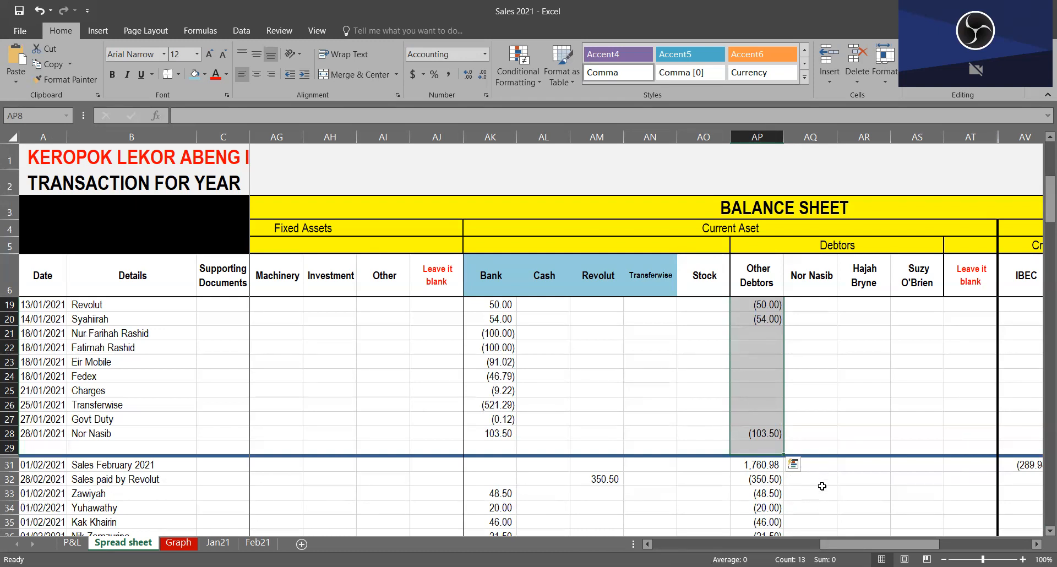
Step: Select the February entries in the Other Debtors column, AP31 to AP57, and review the deductions against the February sales amount
scroll(793, 385, "down", 4)
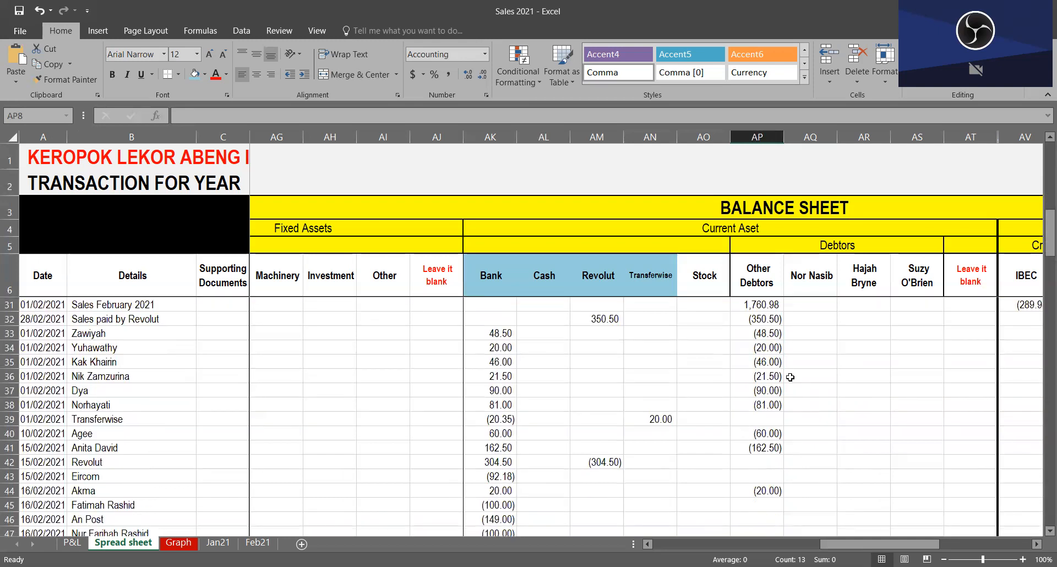
left_click_drag(768, 304, 760, 528)
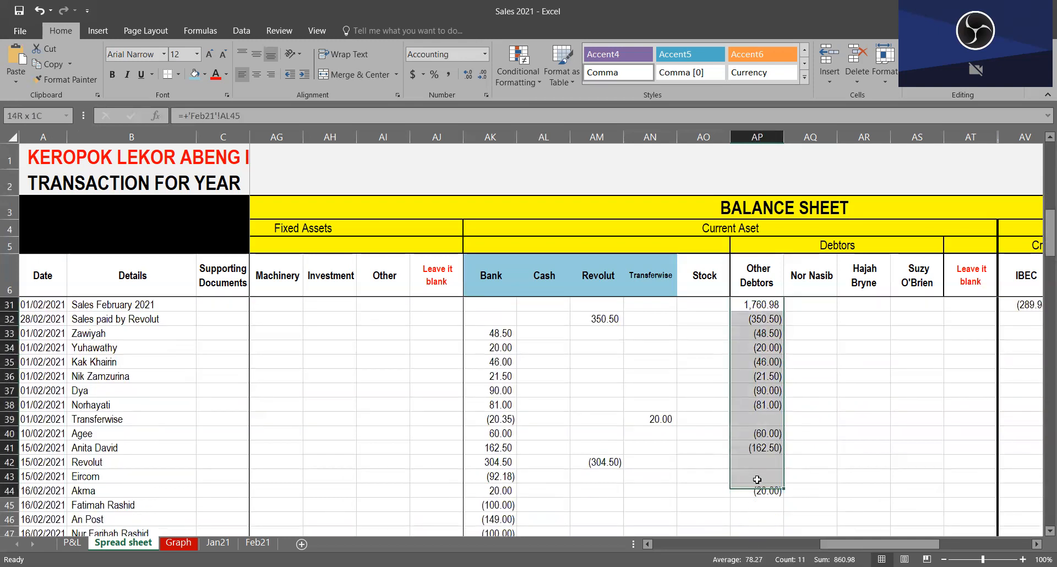
left_click_drag(795, 548, 808, 522)
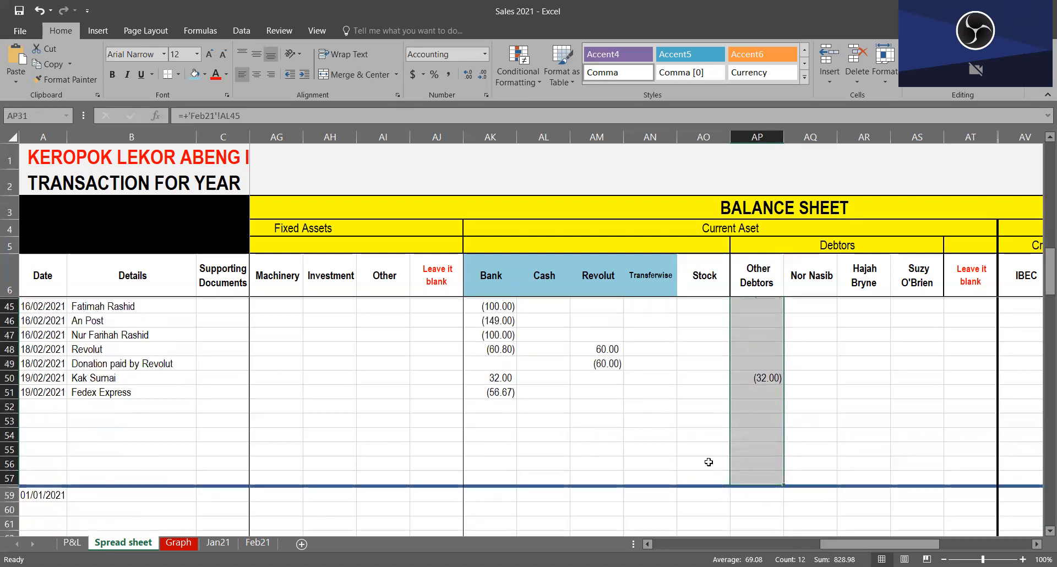
scroll(710, 465, "up", 8)
scroll(770, 425, "down", 2)
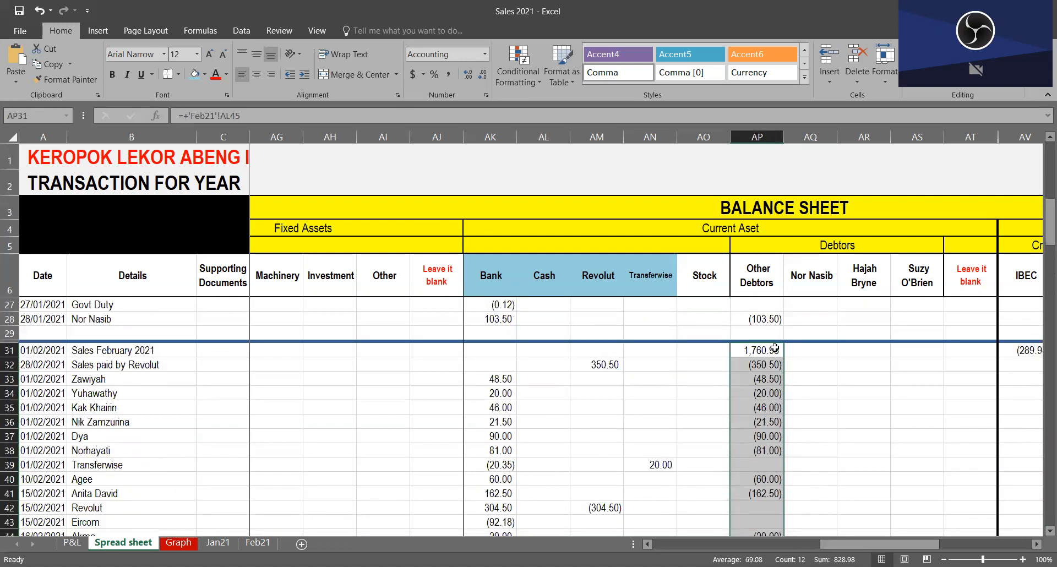
scroll(769, 430, "down", 7)
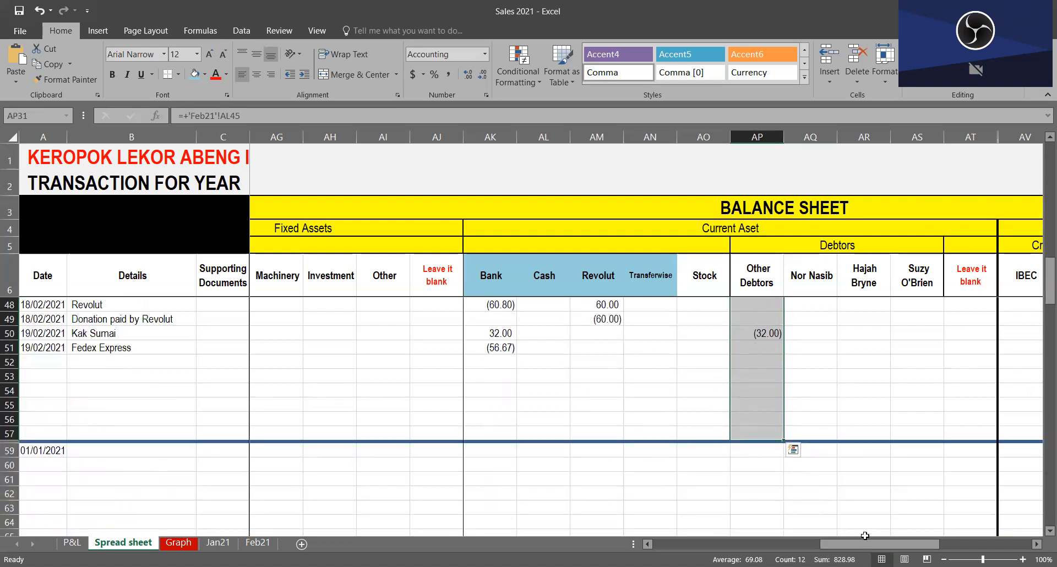
scroll(712, 468, "up", 10)
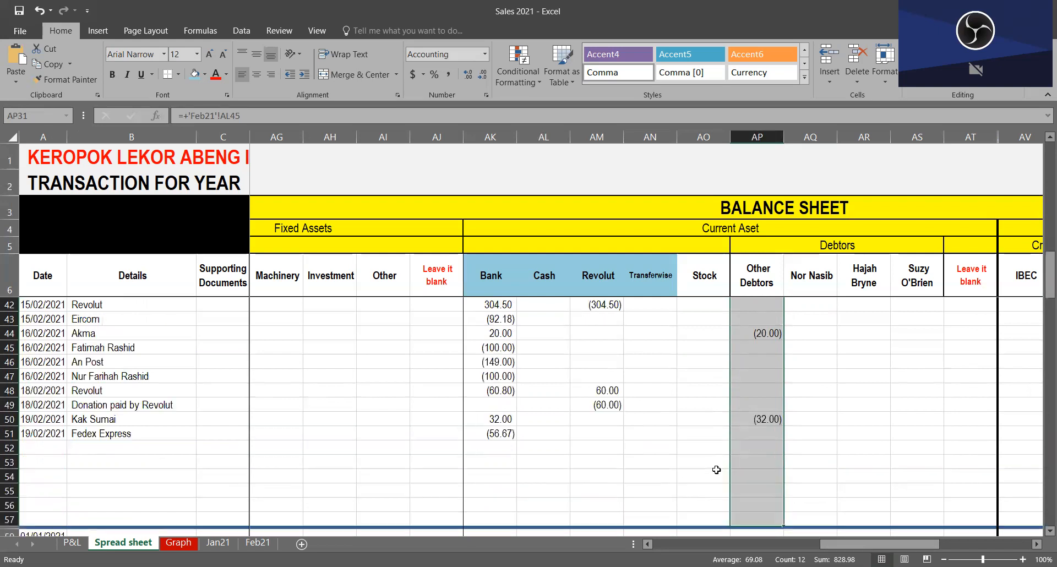
scroll(785, 470, "down", 7)
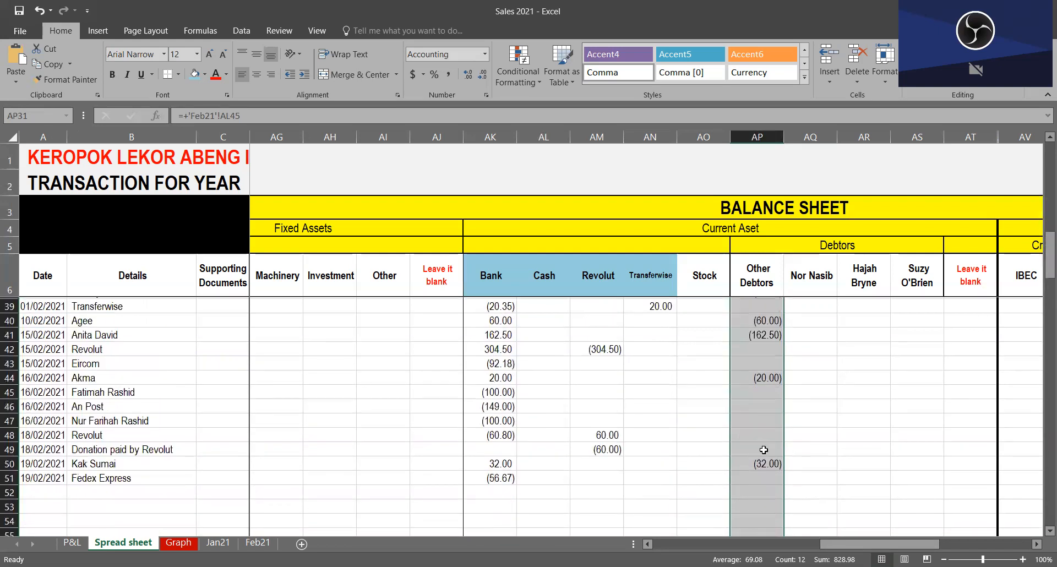
scroll(785, 470, "up", 6)
left_click(756, 464)
Step: Trace the Sales January 2021 row back from the Other Debtors amount in AP9 to the Profit and Loss sales columns
scroll(408, 435, "up", 5)
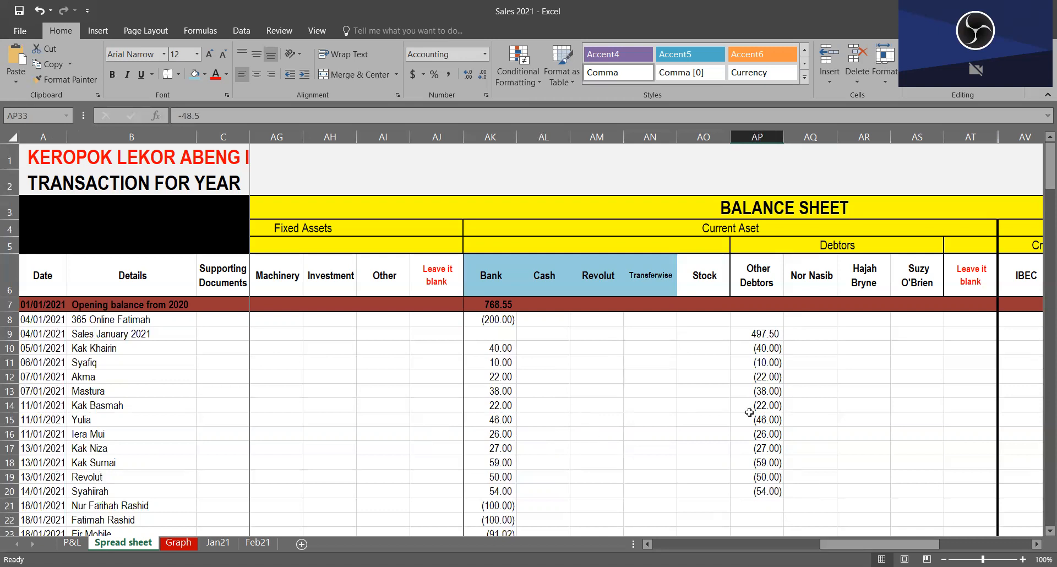
left_click(764, 333)
key("Left")
key("Left")
key("Left")
key("Left")
key("Left")
key("Left")
key("Left")
key("Left")
key("Left")
key("Left")
key("Left")
key("Left")
key("Left")
key("Left")
key("Left")
key("Left")
key("Left")
key("Left")
key("Left")
key("Left")
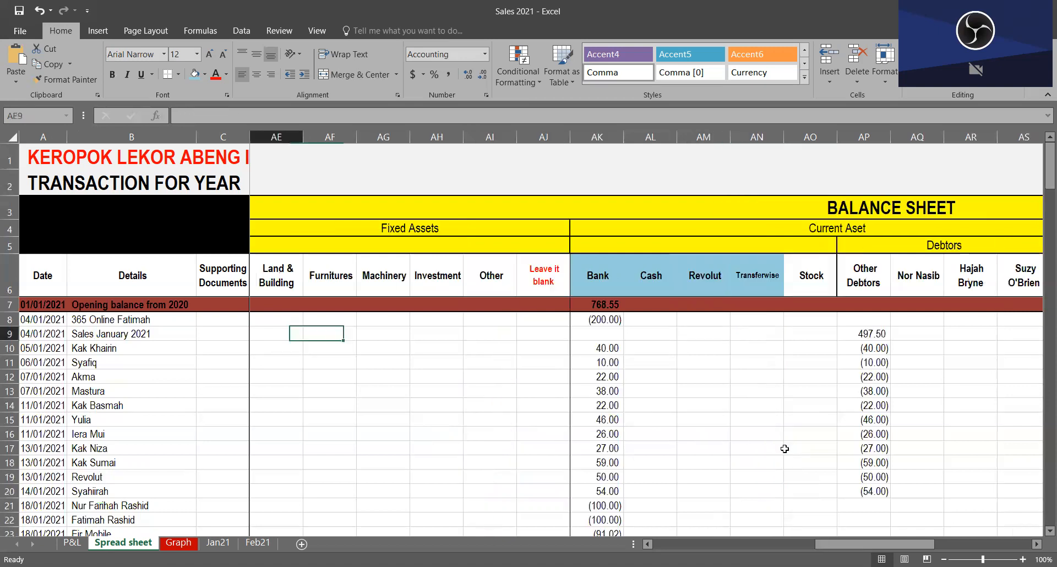
key("Right")
key("Right")
key("Right")
key("Right")
key("Right")
key("Right")
key("Right")
key("Right")
key("Right")
key("Right")
key("Right")
key("Right")
key("Right")
key("Right")
key("Right")
key("Right")
key("Right")
key("Right")
key("Right")
key("Right")
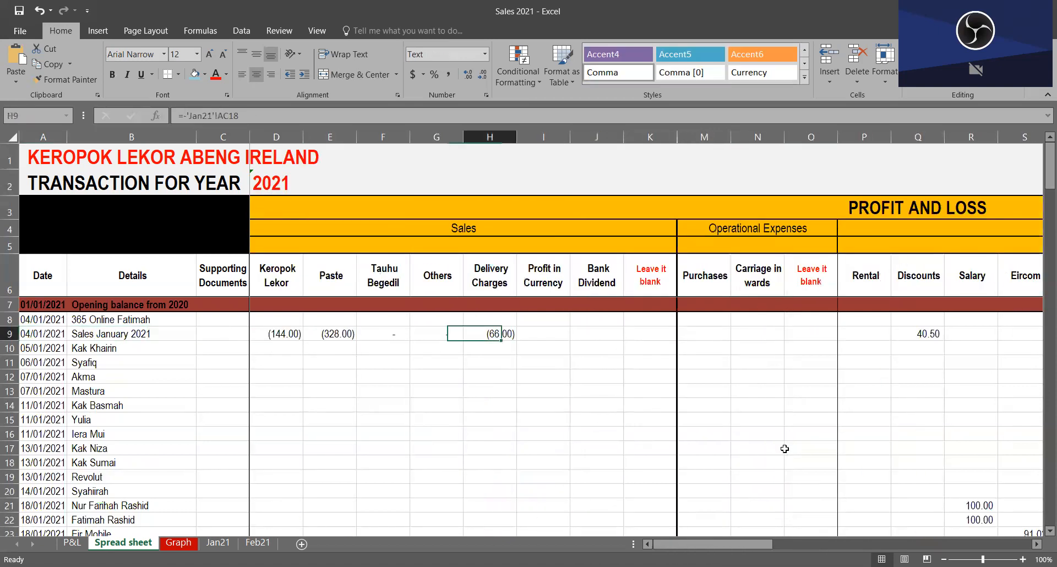
Step: Follow row 9 forward to the Balance Sheet section and check the Jan21 link in AP9 and the neighbouring debtor columns
key("Right")
key("Right")
key("Right")
key("Right")
key("Right")
key("Right")
key("Right")
key("Right")
key("Right")
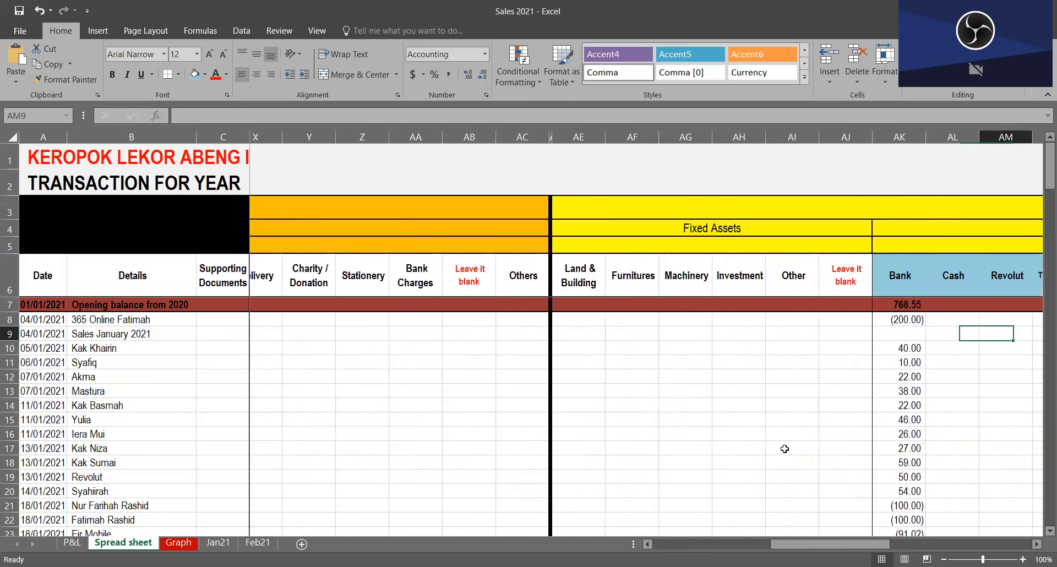
key("Left")
key("Left")
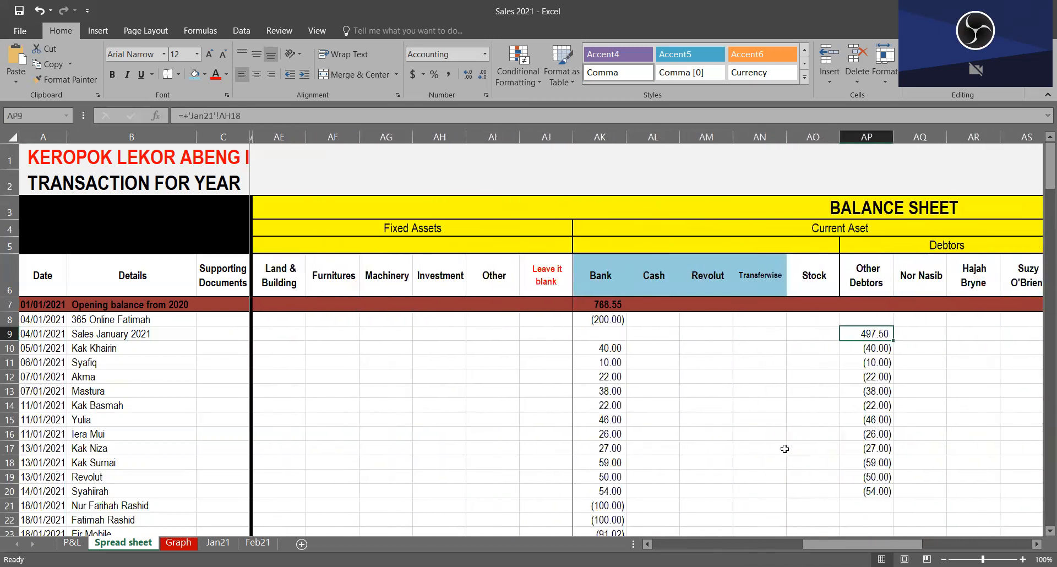
key("Right")
key("Right")
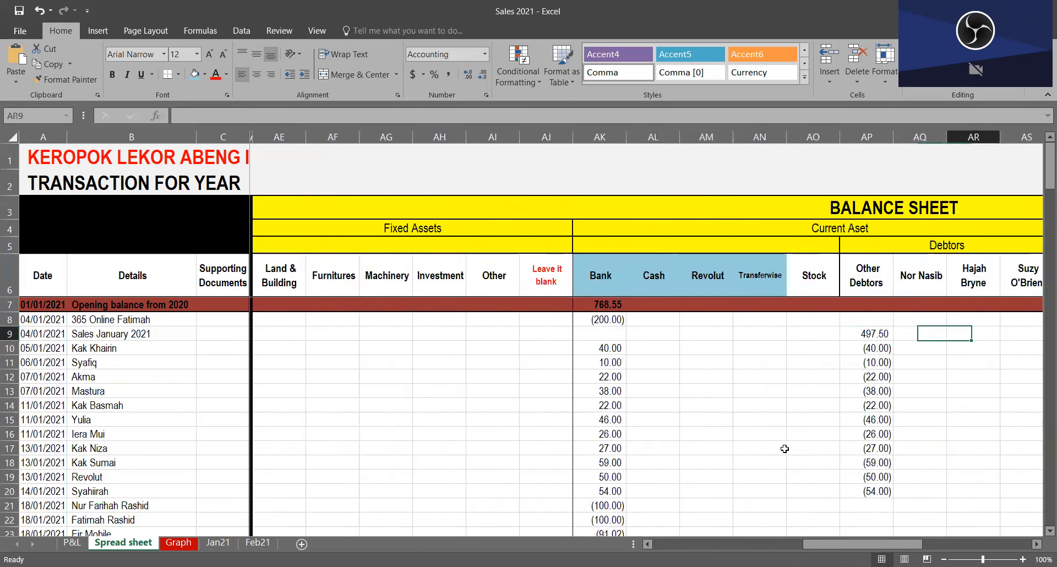
scroll(785, 449, "right", 2)
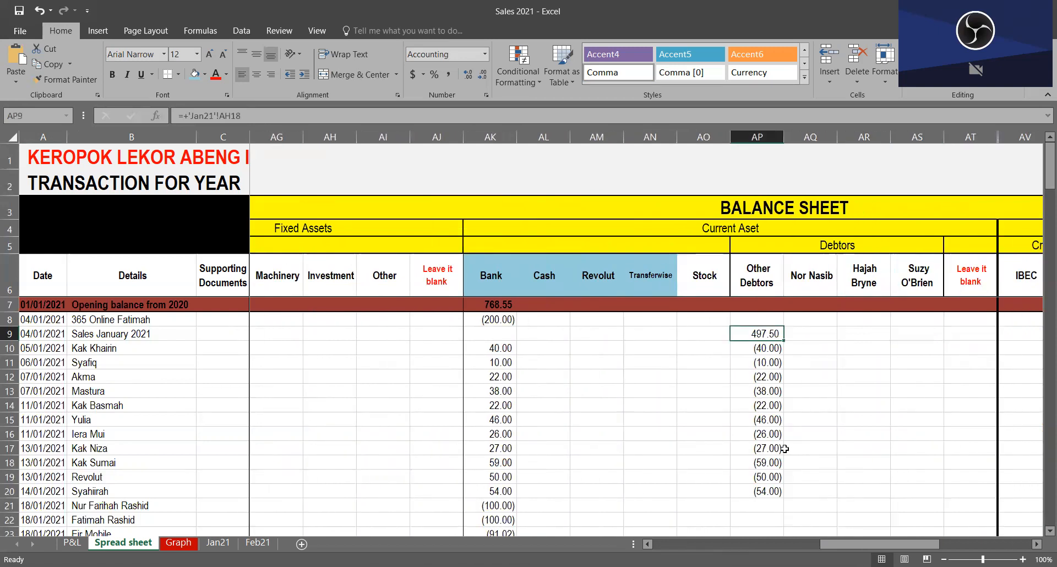
Step: Re-enter the January Keropok Lekor sales in D9 as the negative of cell J18 on the Jan21 sheet
key("Left")
key("Left")
key("Left")
key("Left")
key("Left")
key("Left")
key("Left")
key("Left")
key("Left")
key("Left")
key("Left")
key("Left")
key("Left")
key("Left")
key("Left")
key("Left")
key("Left")
key("Left")
key("Left")
key("Left")
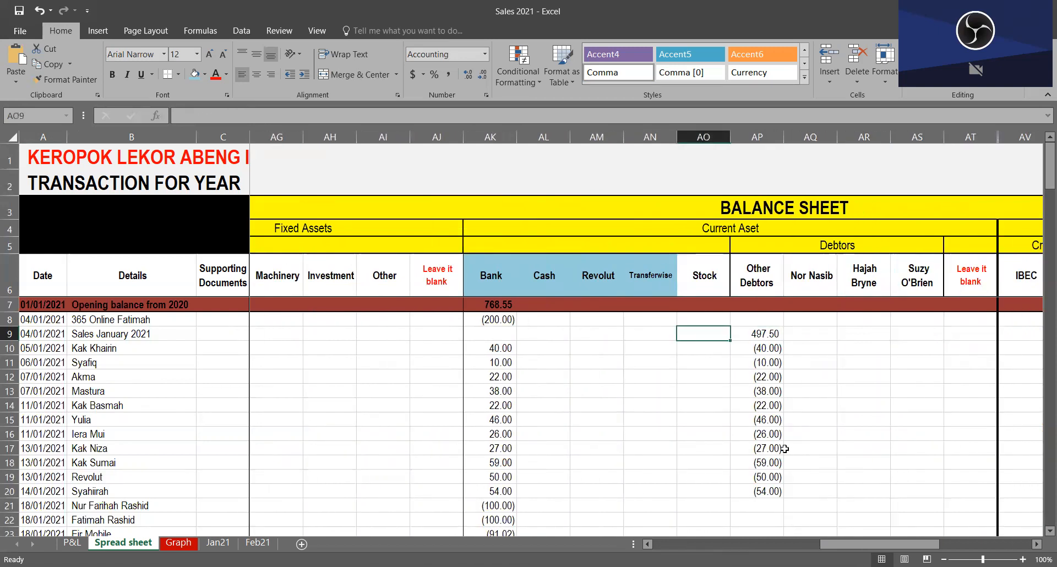
key("Right")
key("Right")
key("Right")
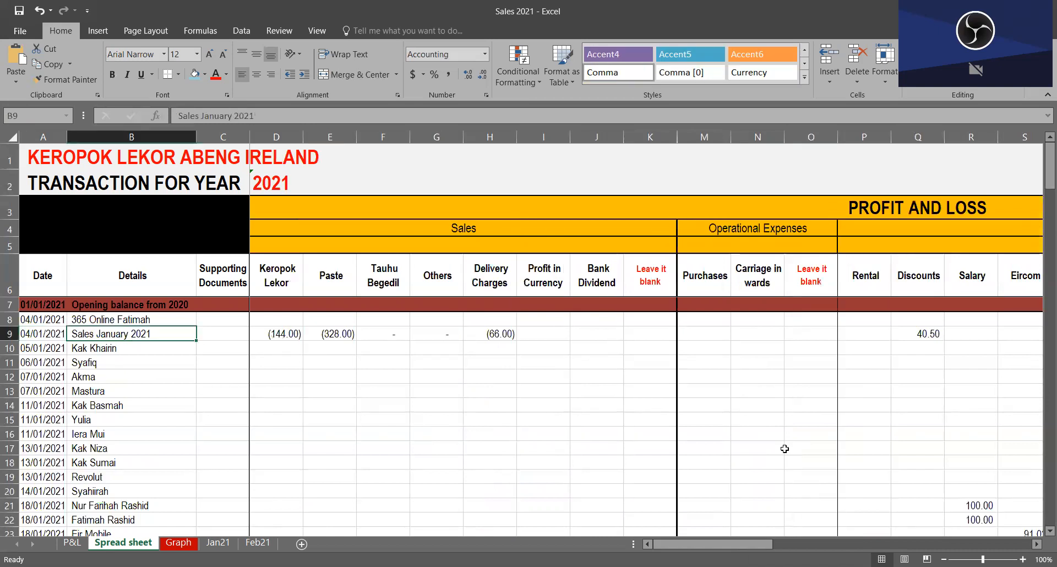
type("-")
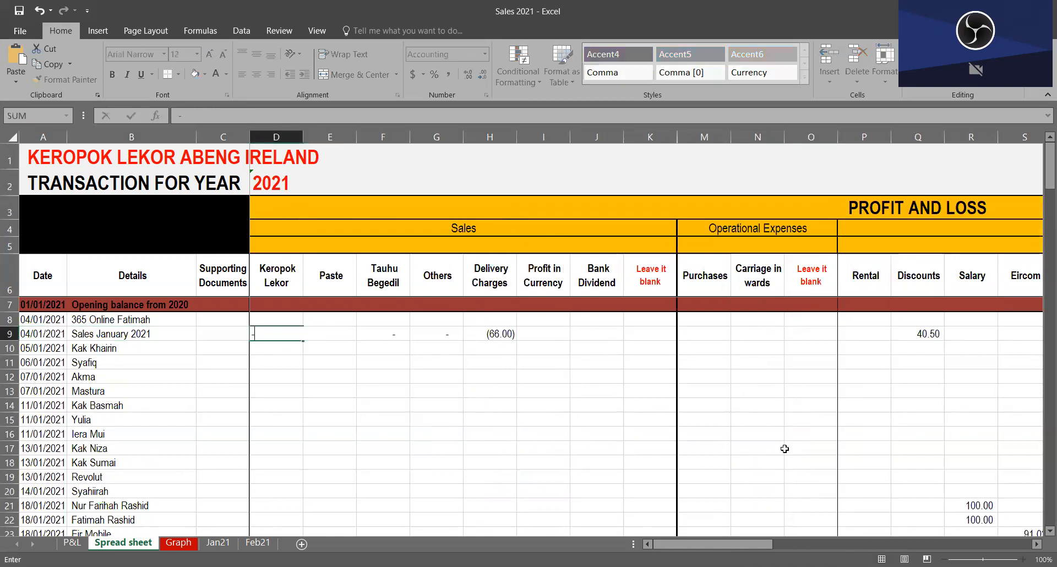
left_click(221, 537)
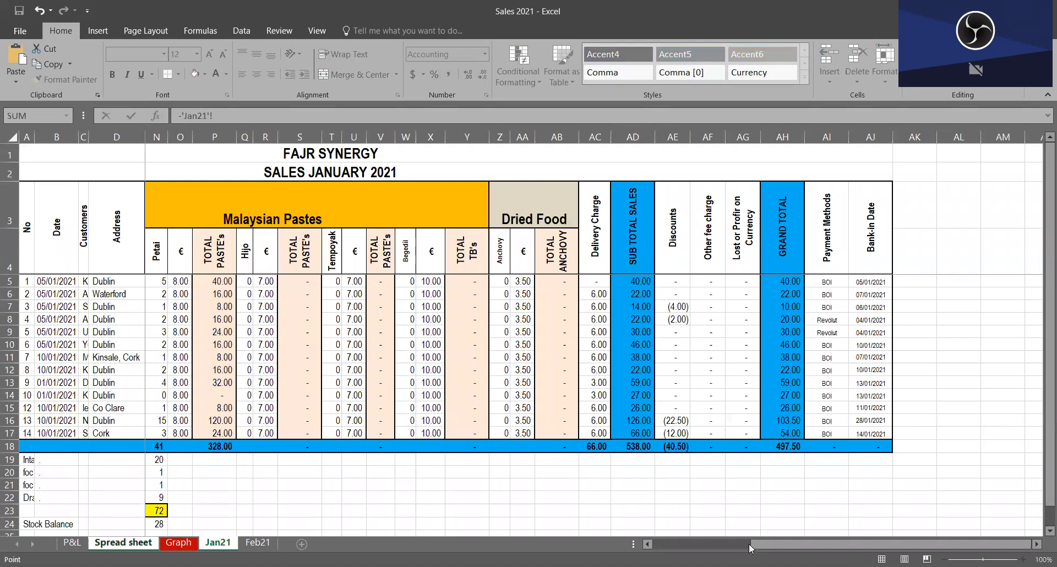
left_click_drag(799, 544, 649, 543)
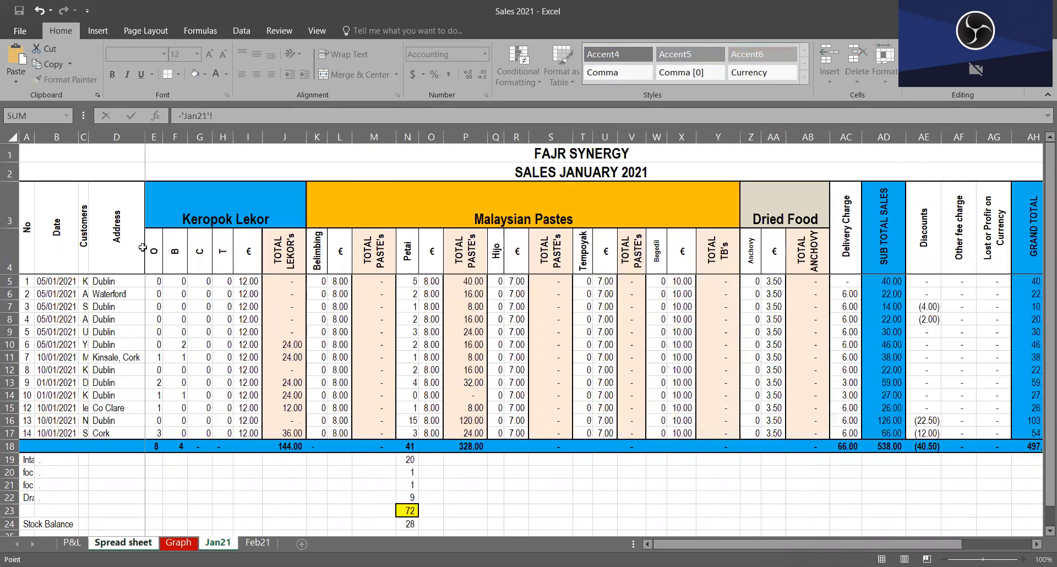
left_click(284, 446)
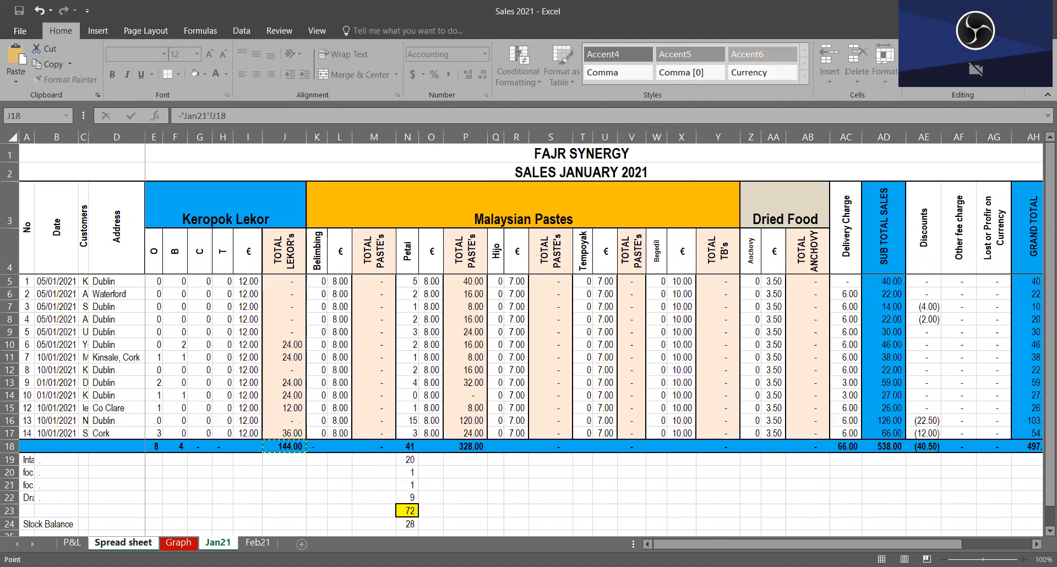
key("Return")
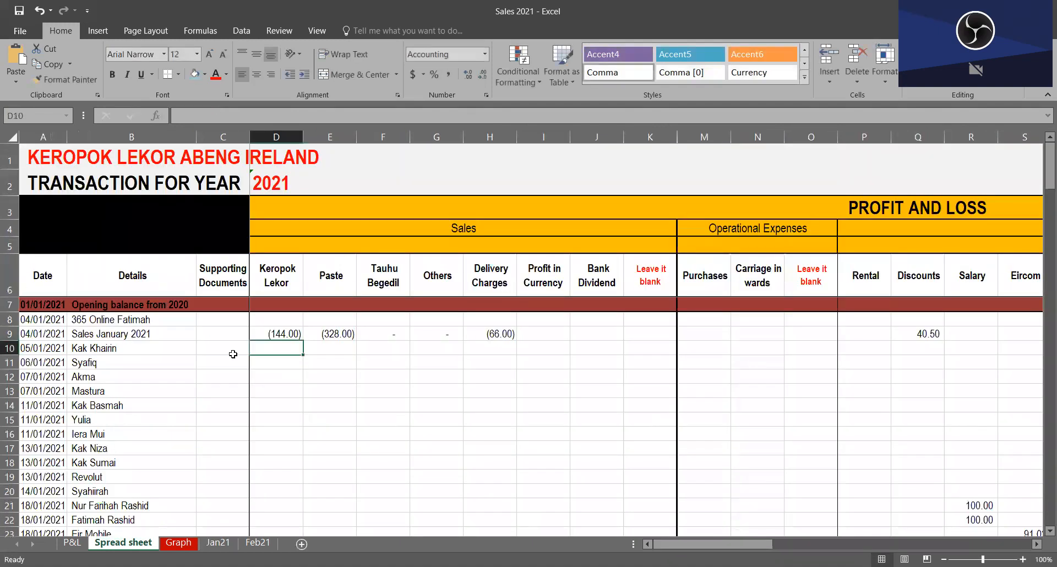
Step: Re-enter the January Paste sales in E9 as the negative of the Jan21 sheet's paste total in P18
left_click(345, 336)
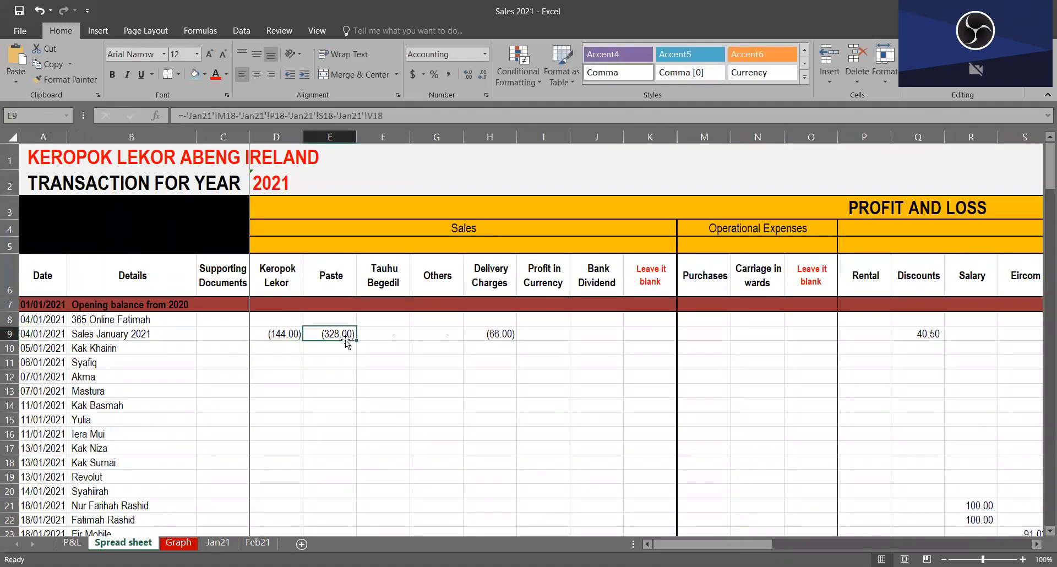
type("-")
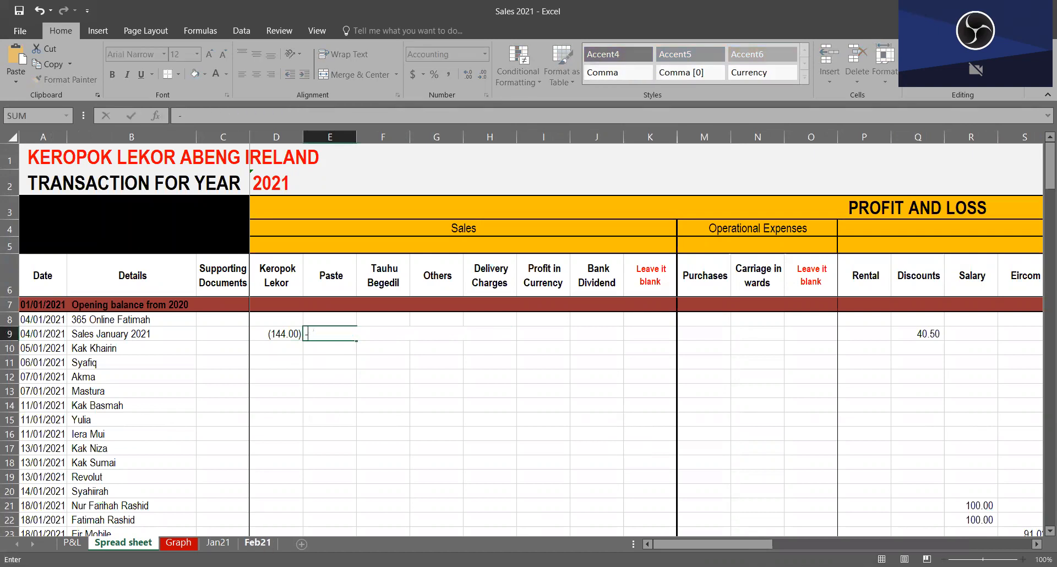
left_click(218, 543)
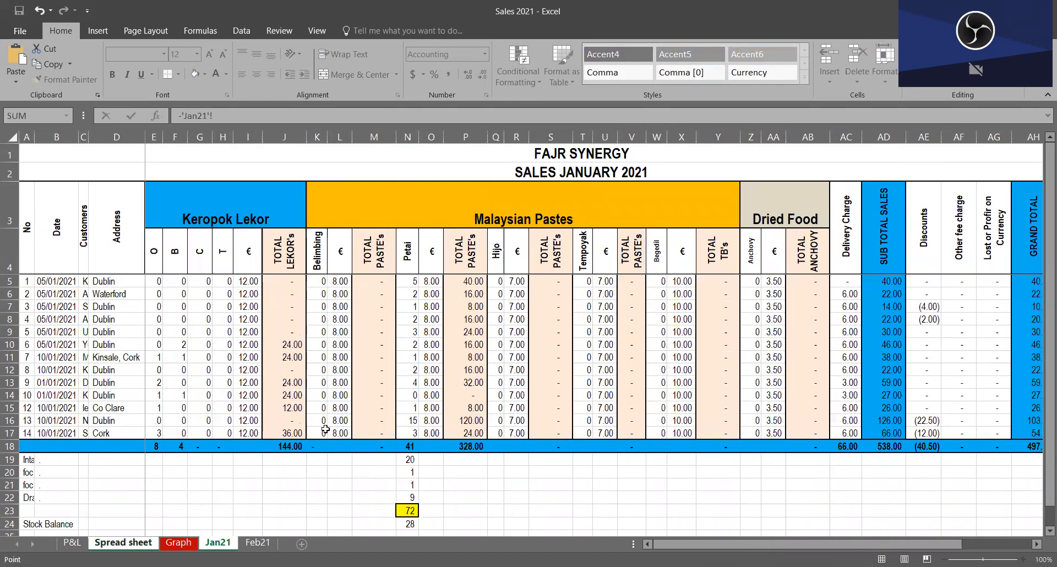
left_click(466, 446)
key("Return")
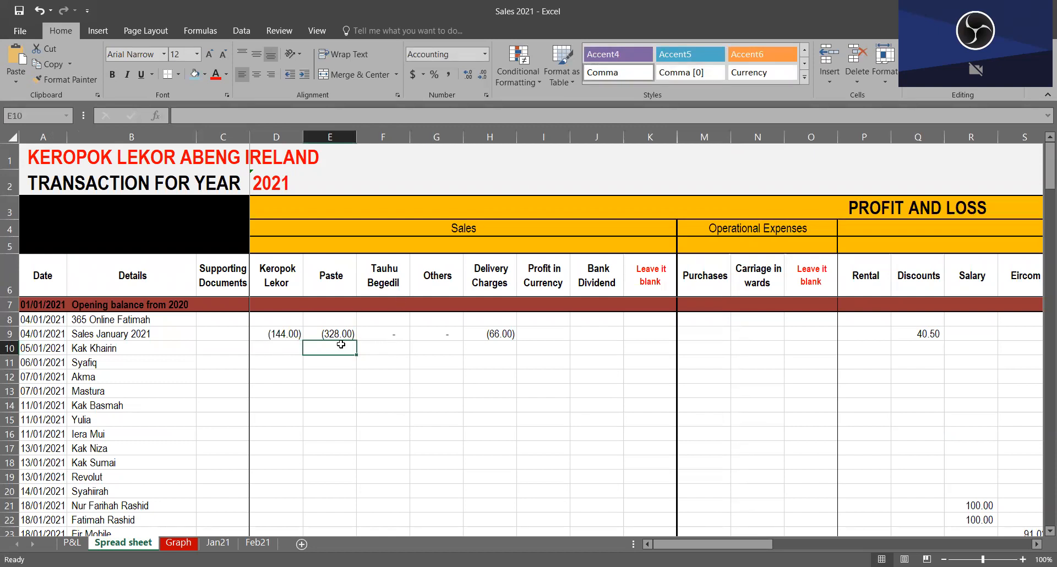
Step: Inspect the January formulas for Tauhu Begedil, Others and Delivery Charges in F9, G9 and H9
left_click(371, 338)
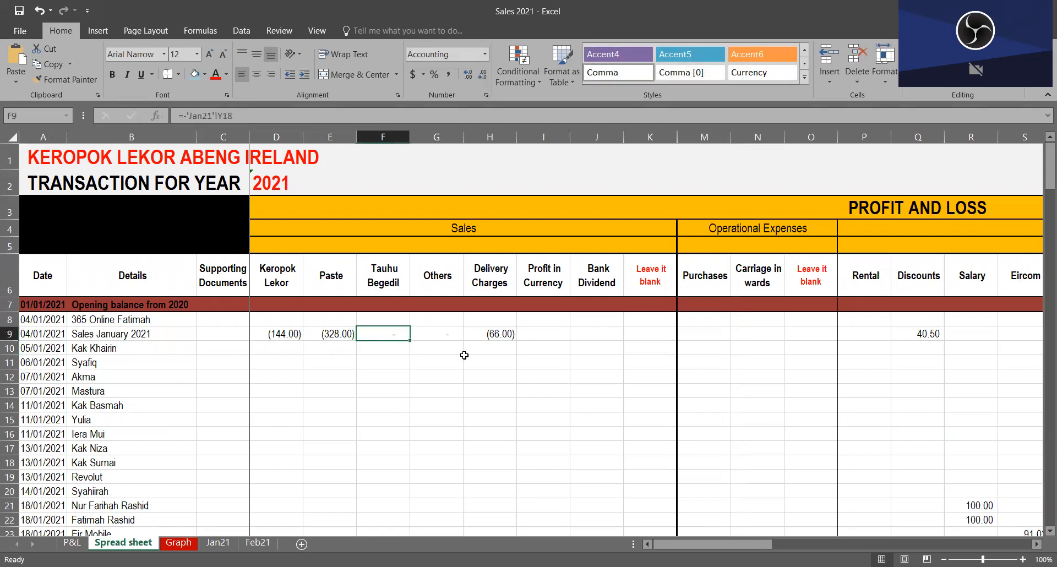
left_click(488, 336)
left_click(380, 330)
left_click(435, 333)
left_click(488, 332)
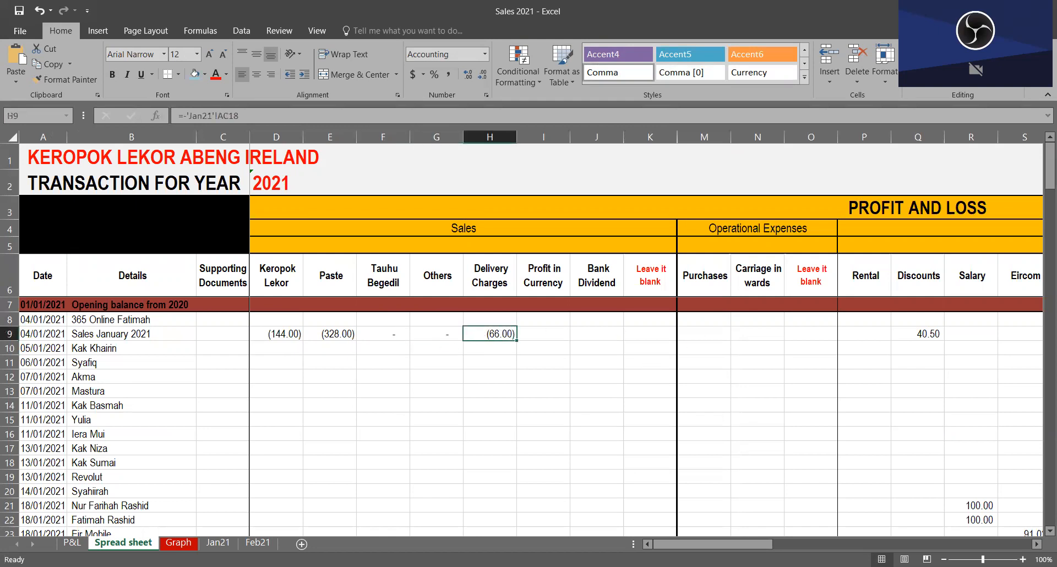
Step: Inspect the Jan21 totals in row 18 for Keropok Lekor, the paste columns, anchovy, delivery charges and discounts
left_click(217, 542)
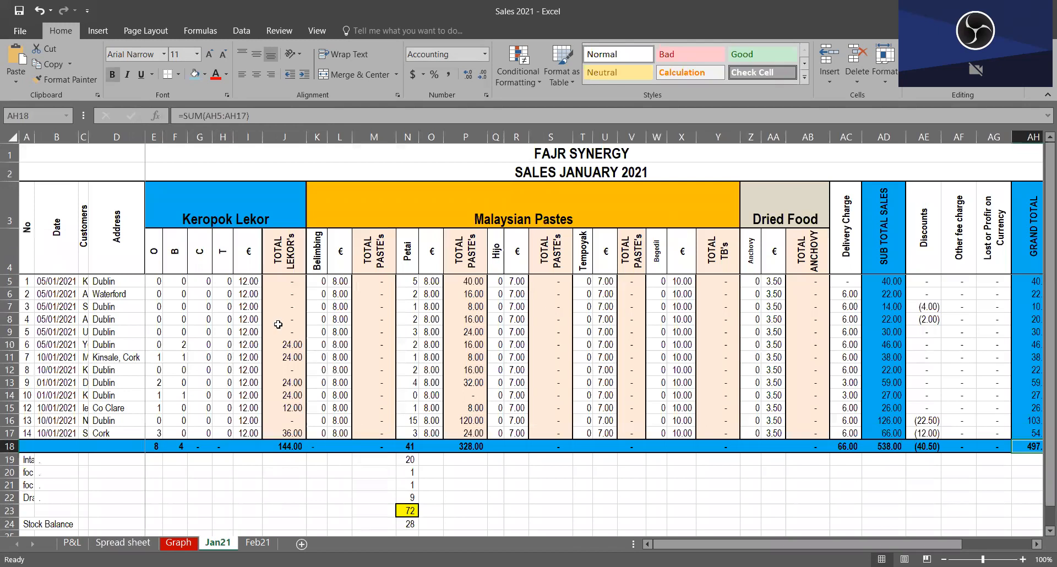
left_click(290, 444)
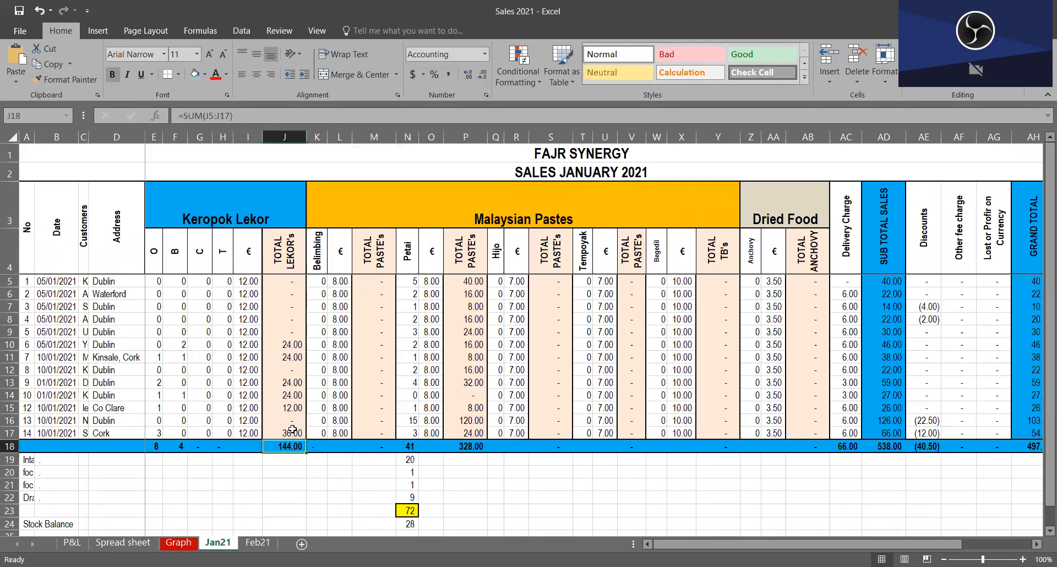
key("Right")
key("Right")
key("Right")
key("Right")
key("Right")
key("Right")
key("Right")
key("Right")
key("Right")
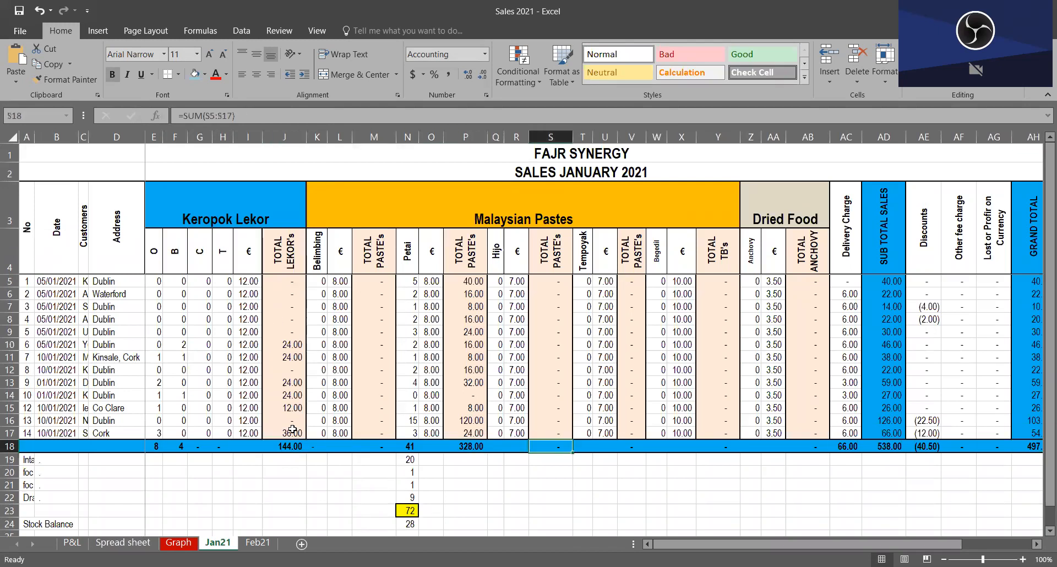
key("Right")
key("Right")
key("Right")
left_click(735, 448)
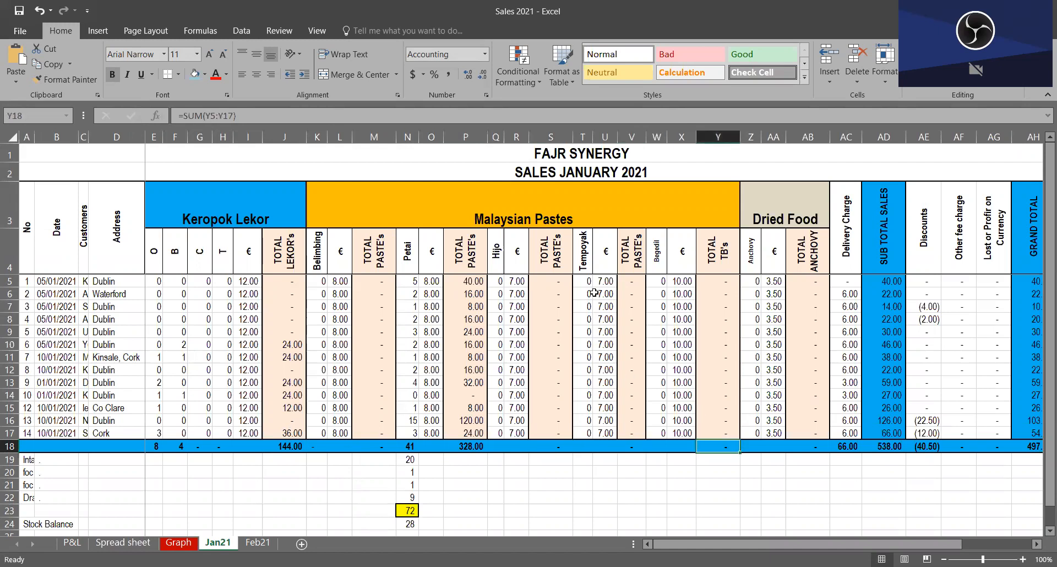
left_click(811, 447)
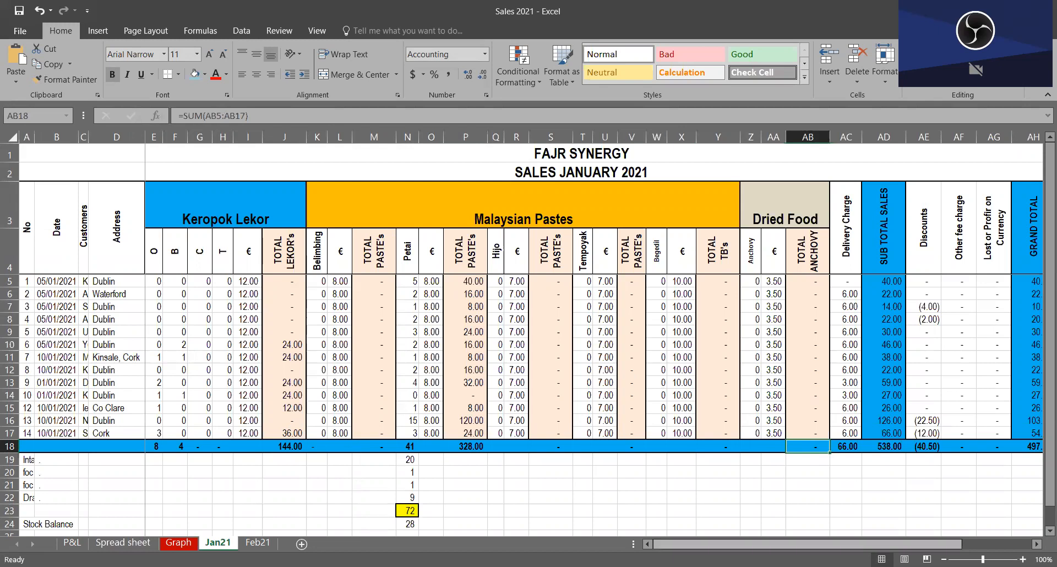
scroll(529, 331, "right", 3)
left_click(685, 446)
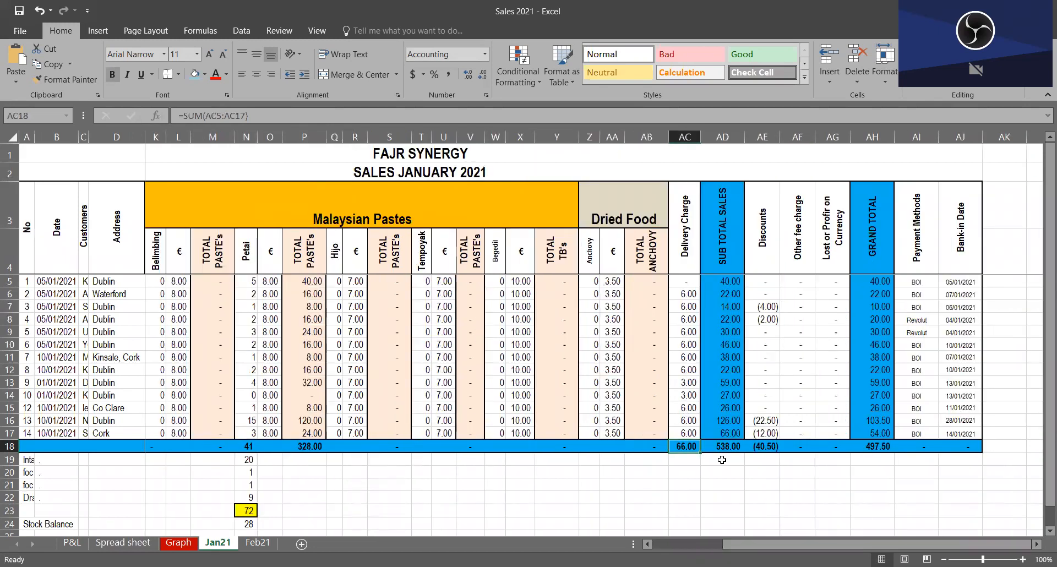
left_click(766, 447)
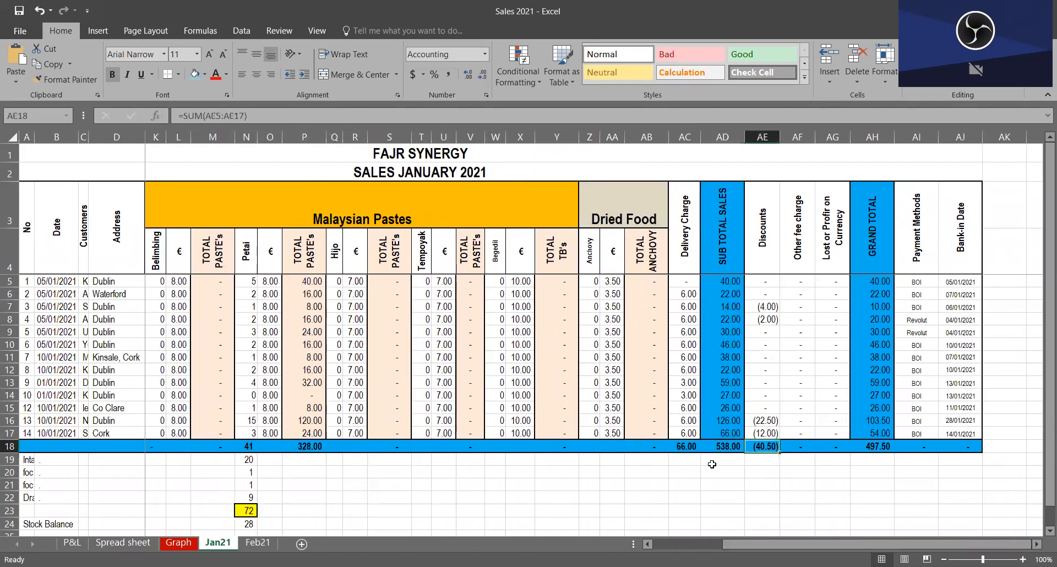
Step: Return to the Spread sheet and check the January Discounts link in Q9 among the expense columns
left_click(123, 542)
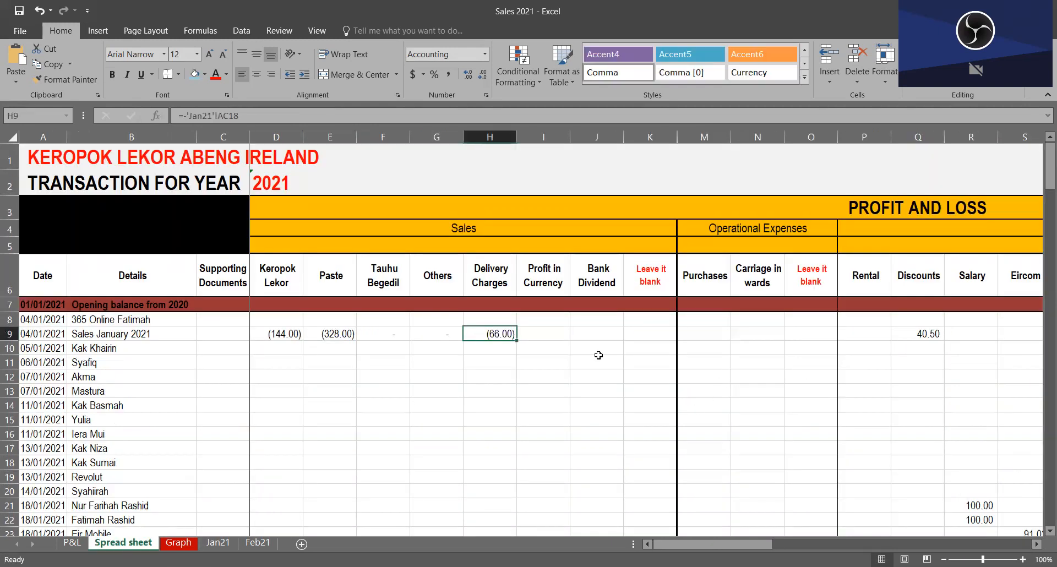
left_click(585, 341)
key("Right")
key("Right")
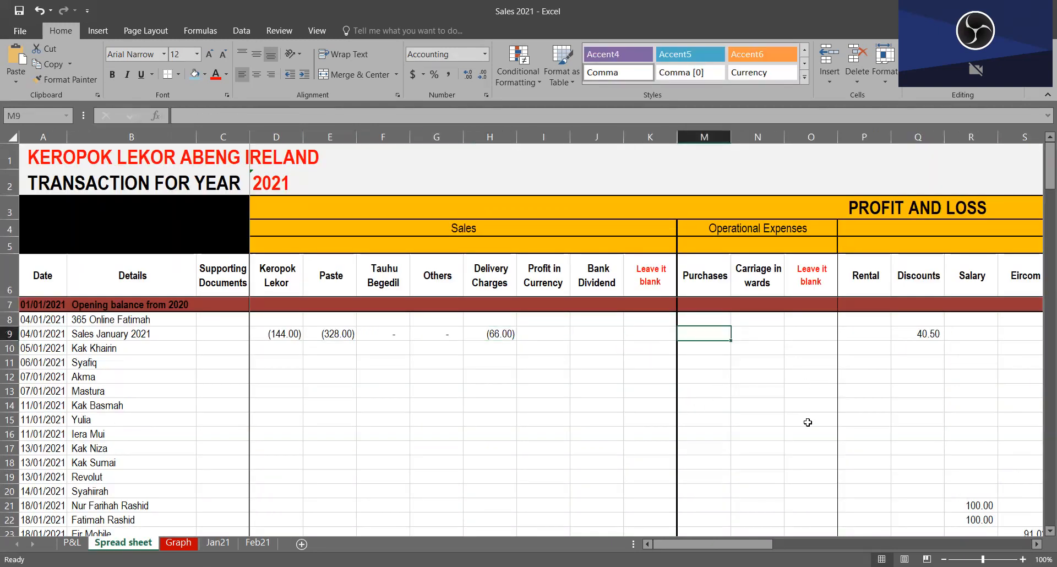
key("Right")
key("Right")
key("Right")
key("Right")
key("Right")
key("Right")
key("Right")
key("Right")
key("Right")
key("Right")
key("Right")
key("Right")
key("Right")
key("Right")
key("Right")
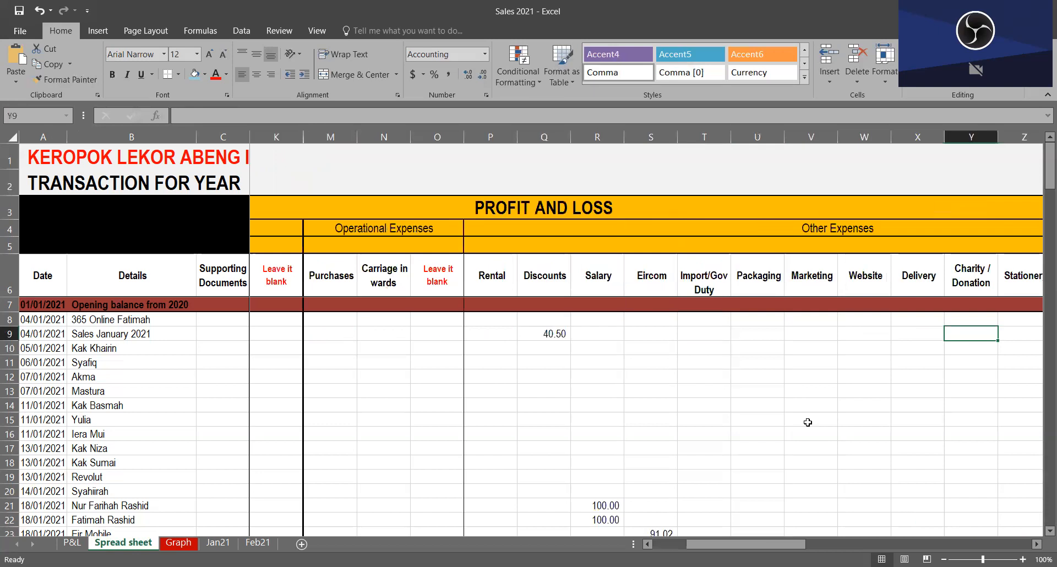
left_click(383, 334)
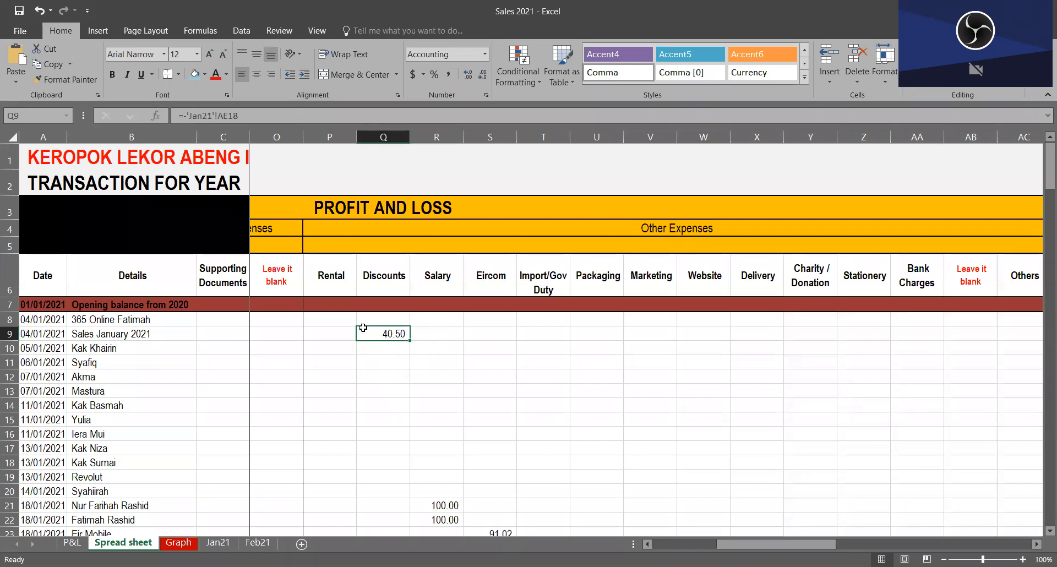
Step: Highlight the January sales entries in row 9 across the Sales and expense columns of Profit and Loss
left_click(257, 334)
left_click_drag(235, 334, 136, 333)
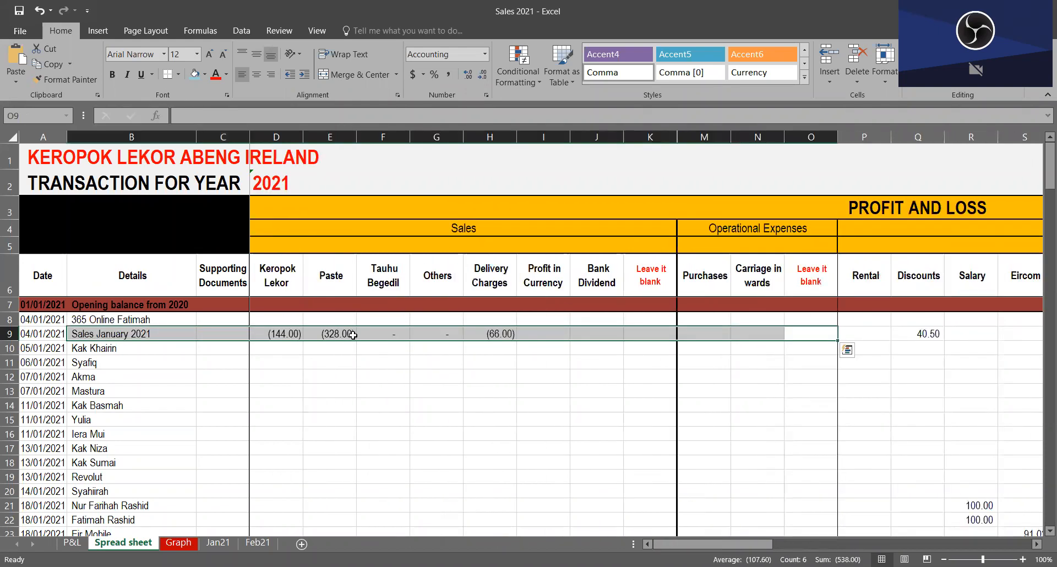
left_click_drag(261, 333, 1043, 328)
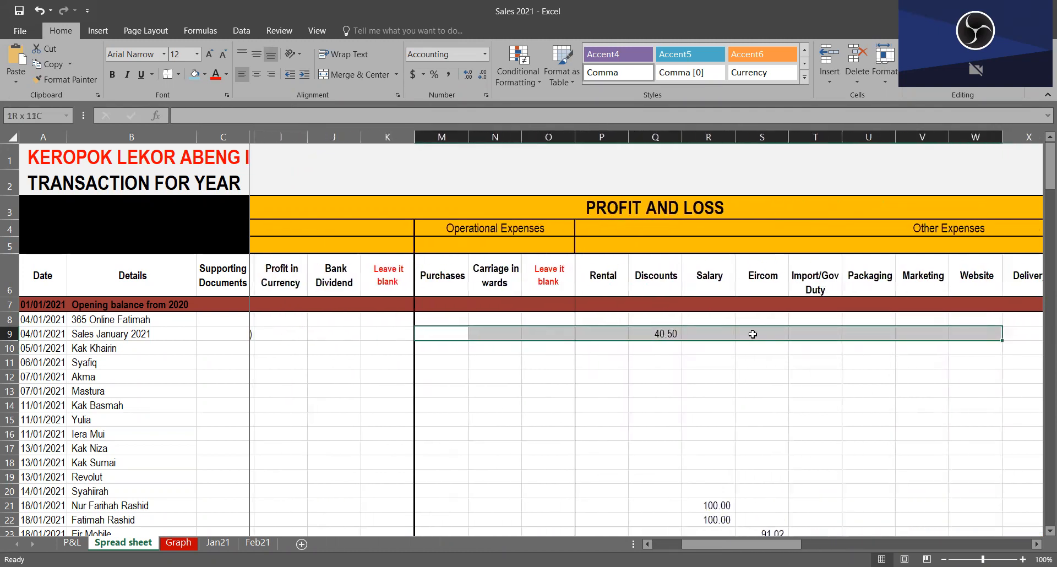
left_click_drag(753, 334, 753, 334)
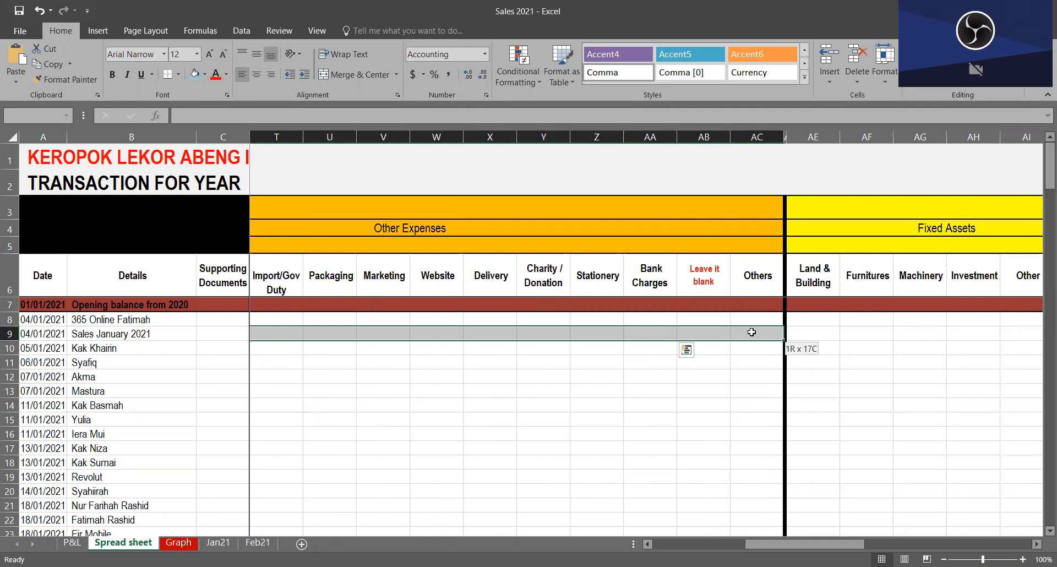
left_click(246, 334)
left_click_drag(253, 329, 325, 335)
left_click_drag(650, 334, 283, 335)
left_click_drag(722, 339, 1044, 334)
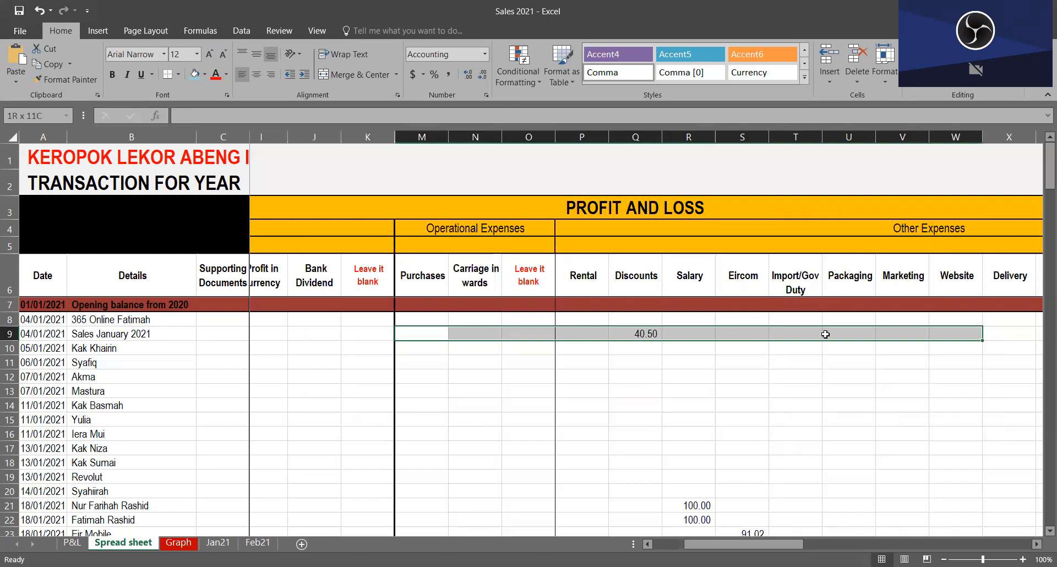
left_click_drag(826, 334, 870, 335)
Step: Examine the Bank entries in AK8 to AK10 and the current asset cells from AK9 to AO9
left_click(870, 334)
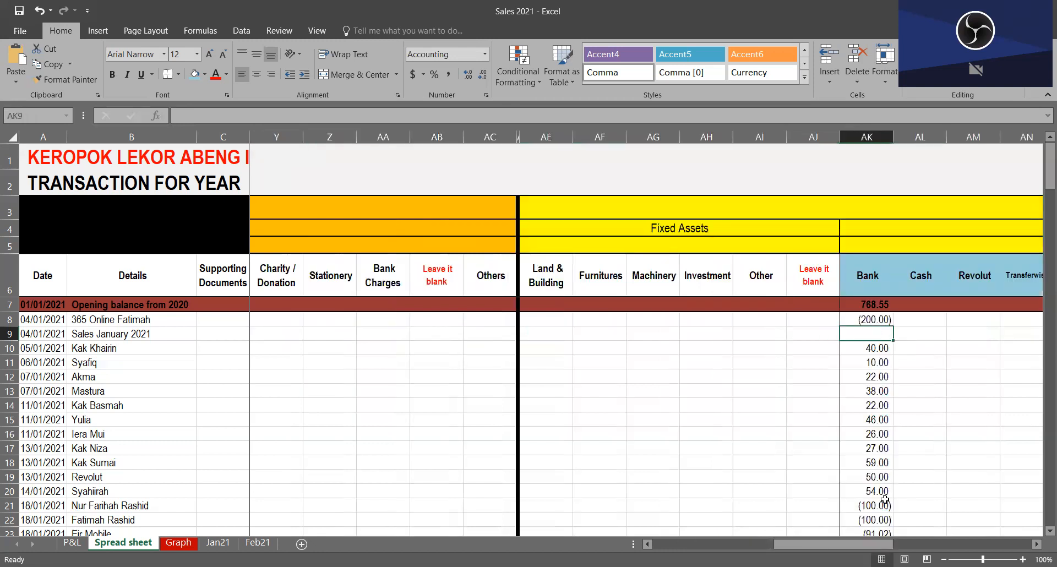
scroll(897, 544, "right", 3)
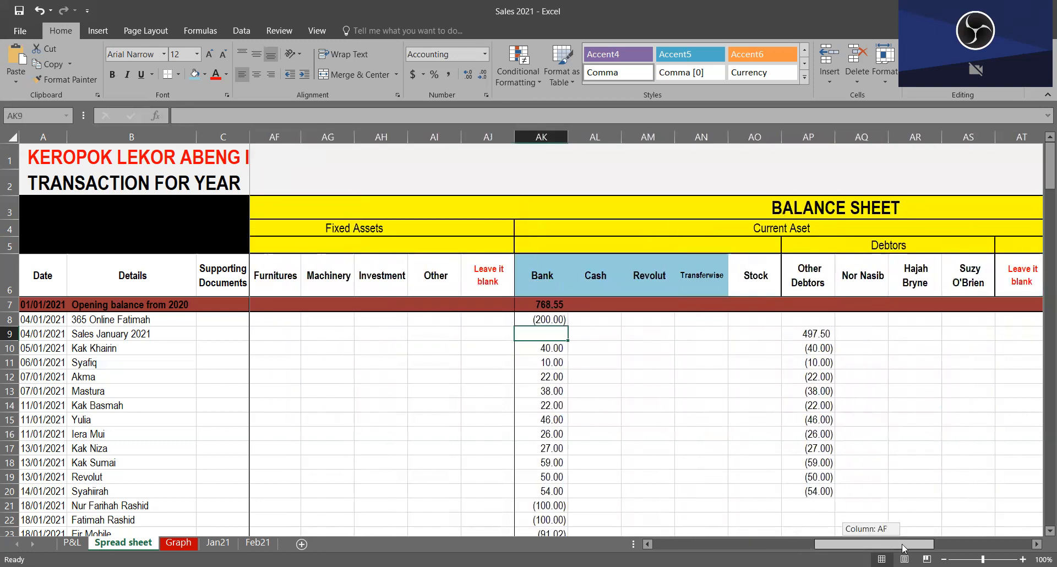
left_click(559, 319)
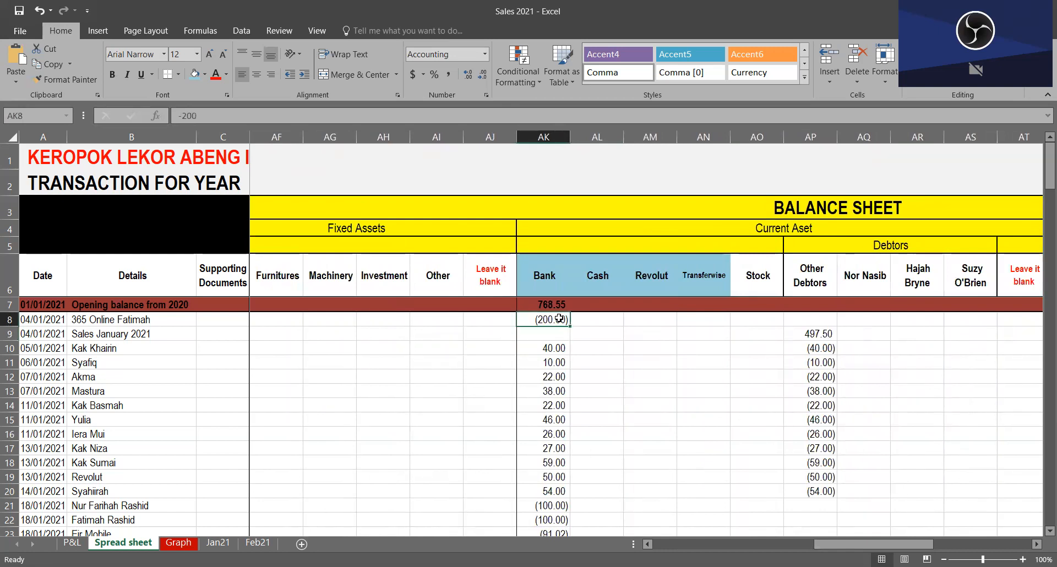
left_click(554, 349)
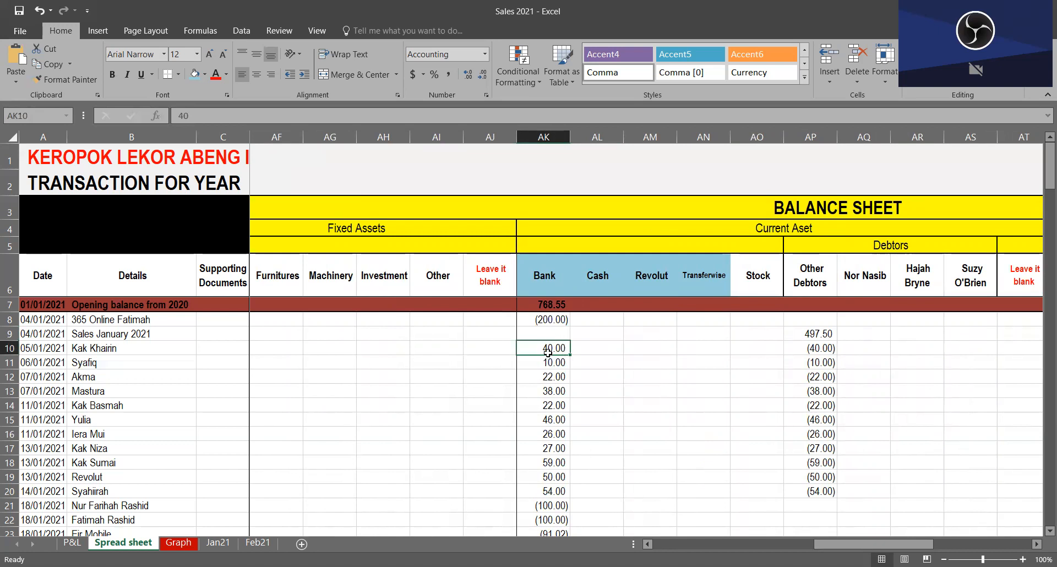
left_click(552, 319)
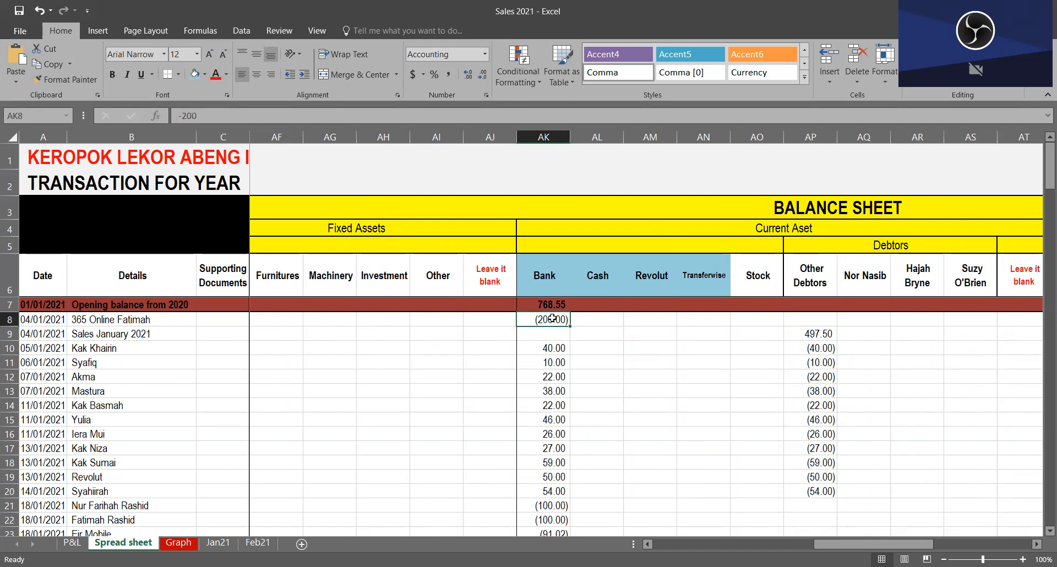
left_click_drag(559, 338, 762, 334)
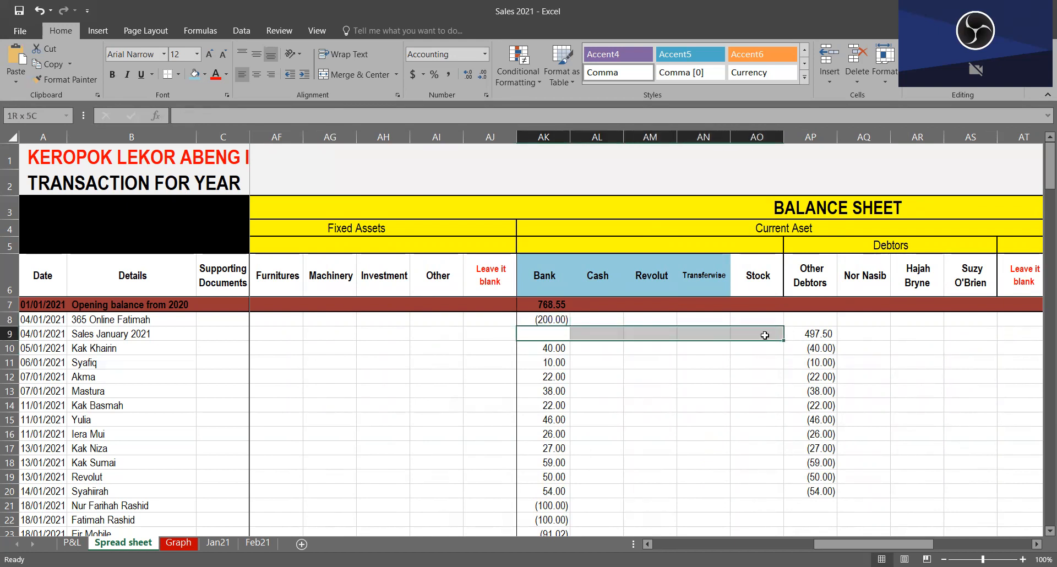
Step: Re-enter the January Other Debtors amount in AP9 as a link to the grand total in AH18 on Jan21
left_click(830, 334)
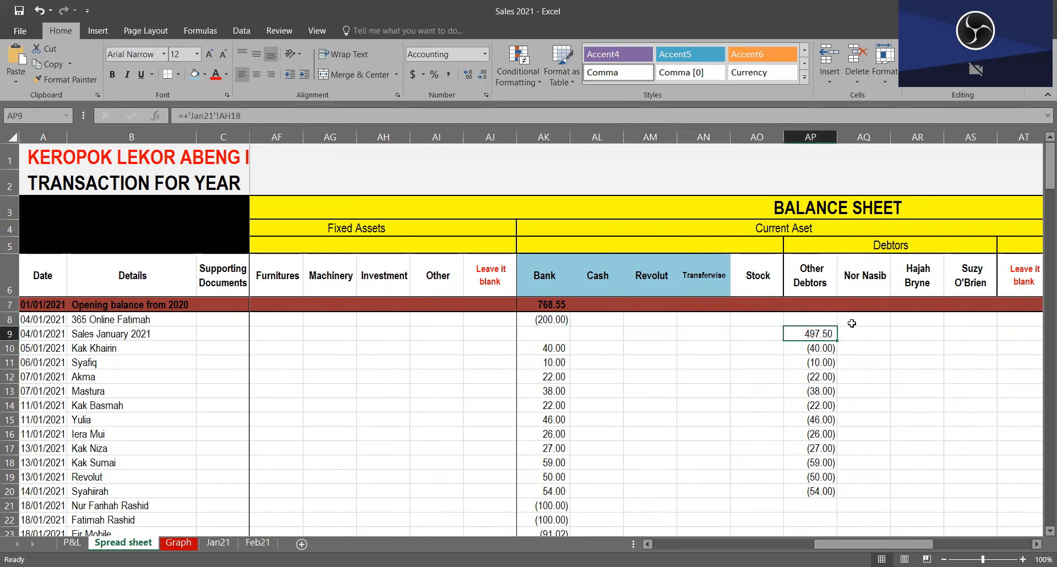
type("+")
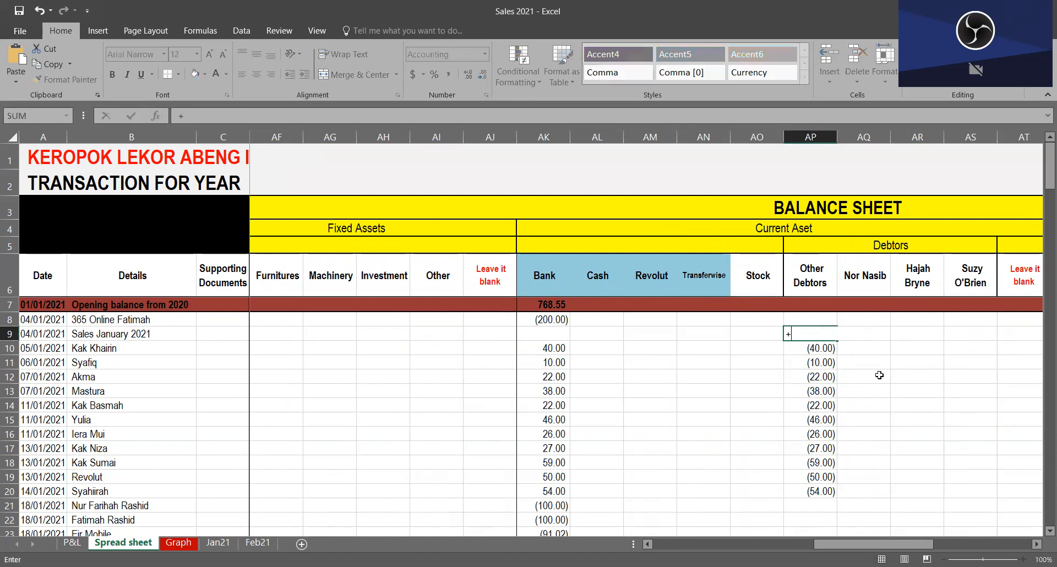
left_click(218, 542)
left_click(873, 447)
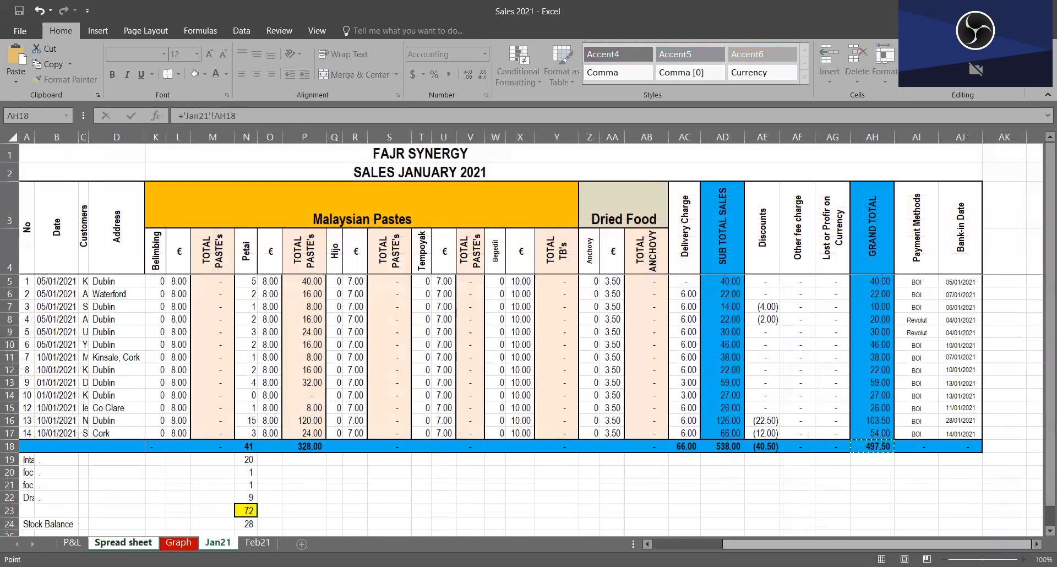
key("Return")
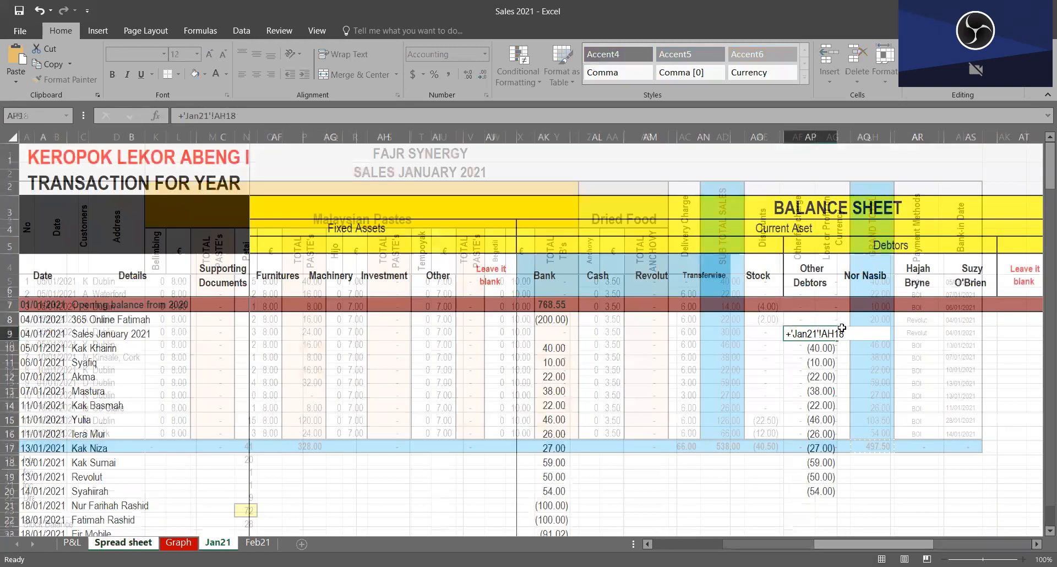
Step: Follow row 9 through the debtors, liabilities and equity columns and inspect the Cross Check formulas from BD8 to BD16
left_click(870, 334)
key("Right")
key("Right")
key("Right")
key("Right")
key("Right")
key("Right")
key("Right")
key("Right")
key("Right")
key("Right")
key("Right")
key("Right")
key("Right")
key("Right")
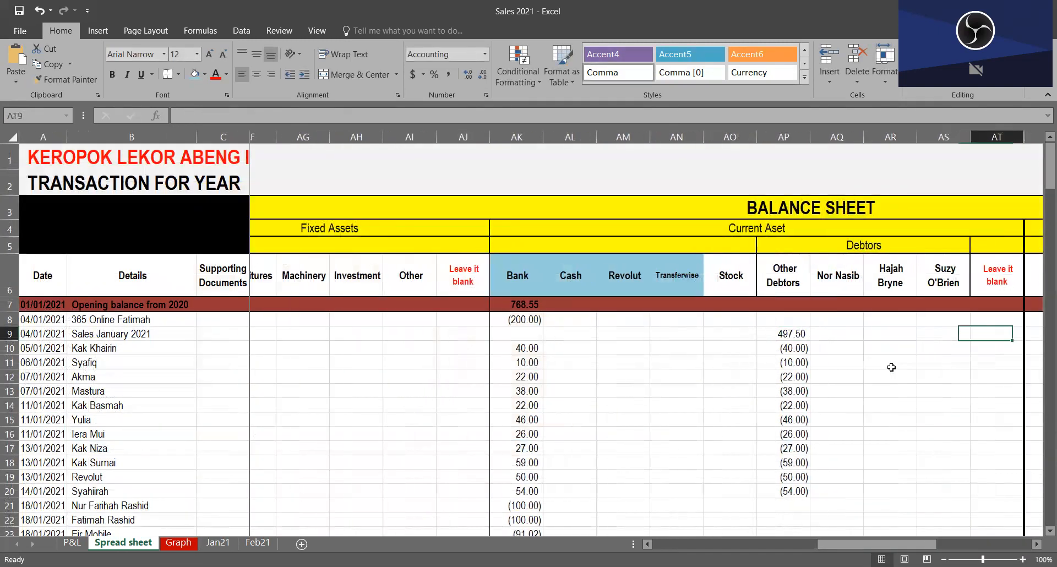
key("Left")
key("Left")
key("Left")
key("Left")
key("Left")
key("Left")
key("Left")
key("Left")
key("Left")
key("Left")
key("Left")
key("Left")
key("Left")
key("Left")
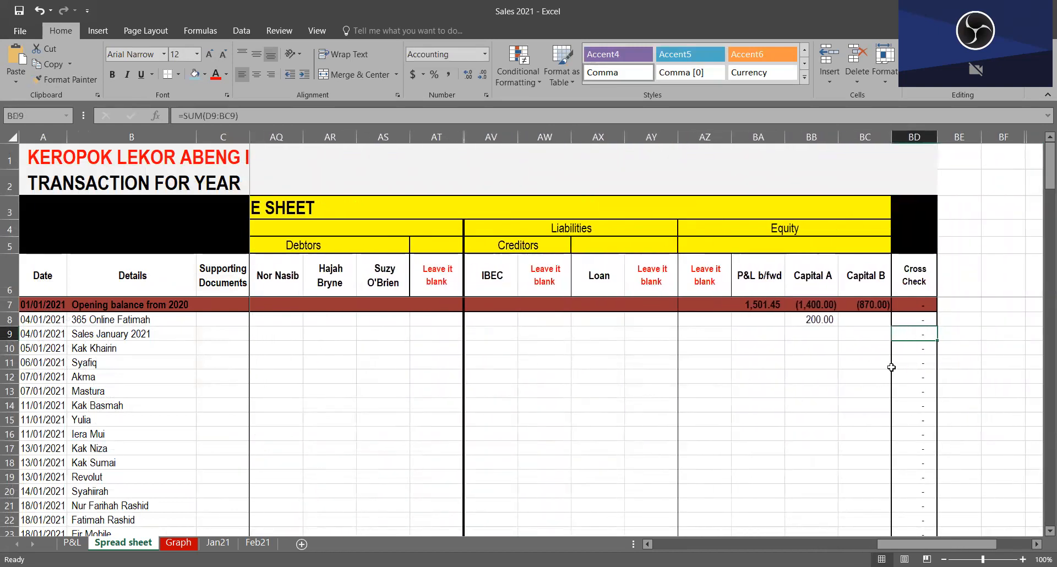
key("Right")
key("Right")
key("Right")
key("Right")
key("Right")
key("Right")
key("Right")
key("Right")
key("Right")
key("Right")
key("Right")
key("Right")
left_click_drag(853, 337, 441, 350)
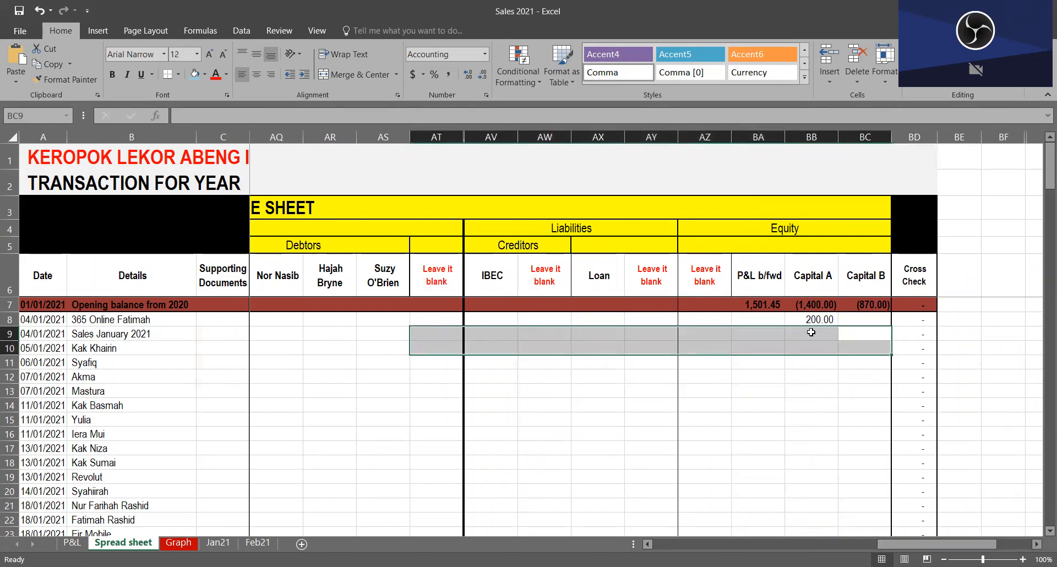
left_click_drag(918, 321, 925, 435)
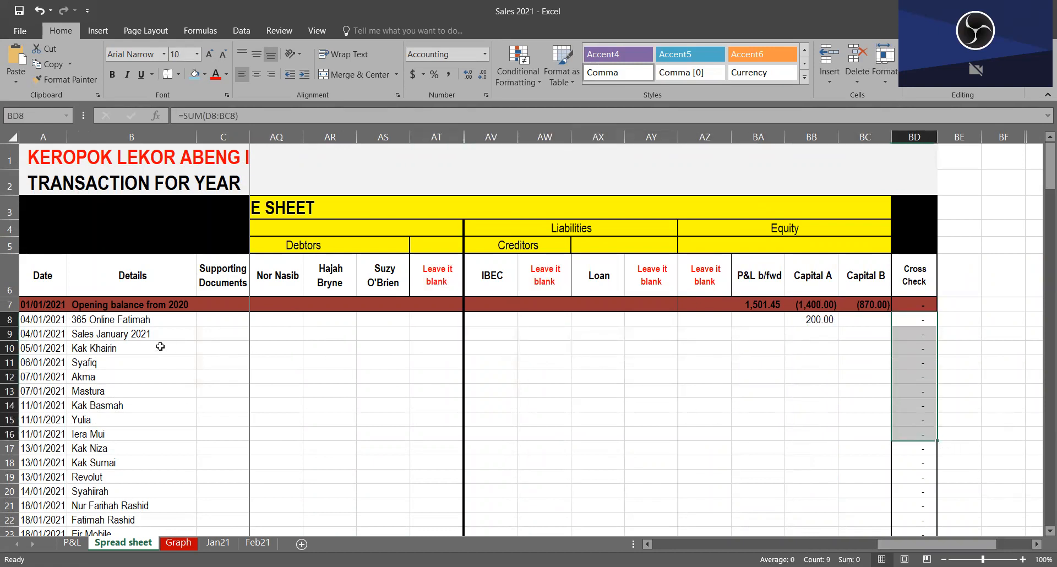
Step: Highlight the January sales row and trace it from Other Debtors in AP9 back to Keropok Lekor in D9
left_click(6, 334)
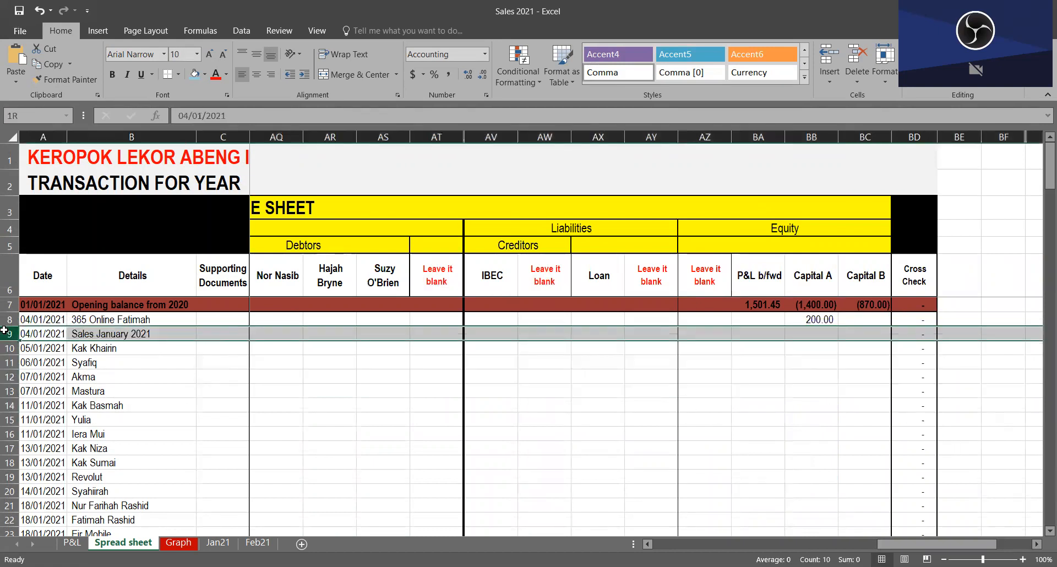
left_click(223, 334)
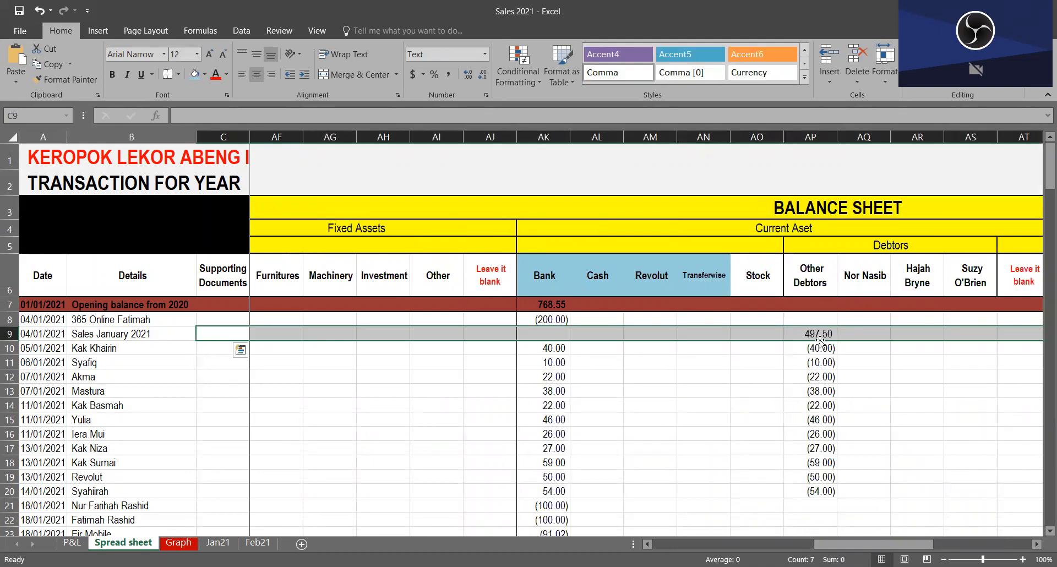
left_click(825, 332)
key("Left")
key("Left")
key("Left")
key("Left")
key("Left")
key("Left")
key("Left")
key("Left")
key("Left")
key("Left")
key("Left")
key("Left")
key("Left")
key("Left")
key("Left")
key("Left")
key("Left")
key("Left")
key("Left")
key("Left")
key("Left")
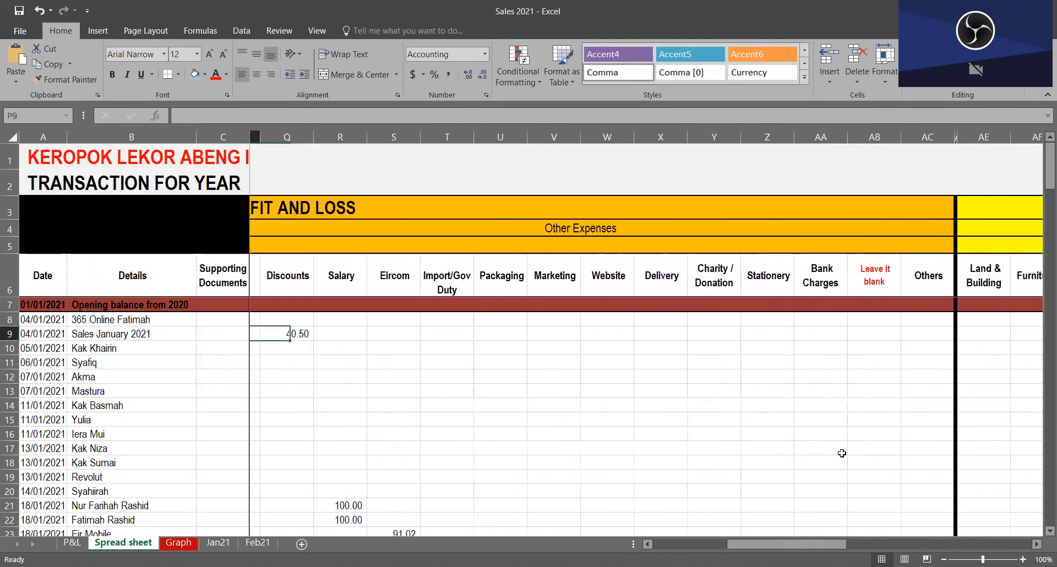
key("Left")
key("Left")
key("Left")
key("Right")
key("Right")
key("Right")
key("Right")
key("Left")
key("Left")
key("Left")
key("Left")
key("Left")
key("Left")
key("Left")
key("Left")
key("Left")
key("Left")
key("Left")
key("Left")
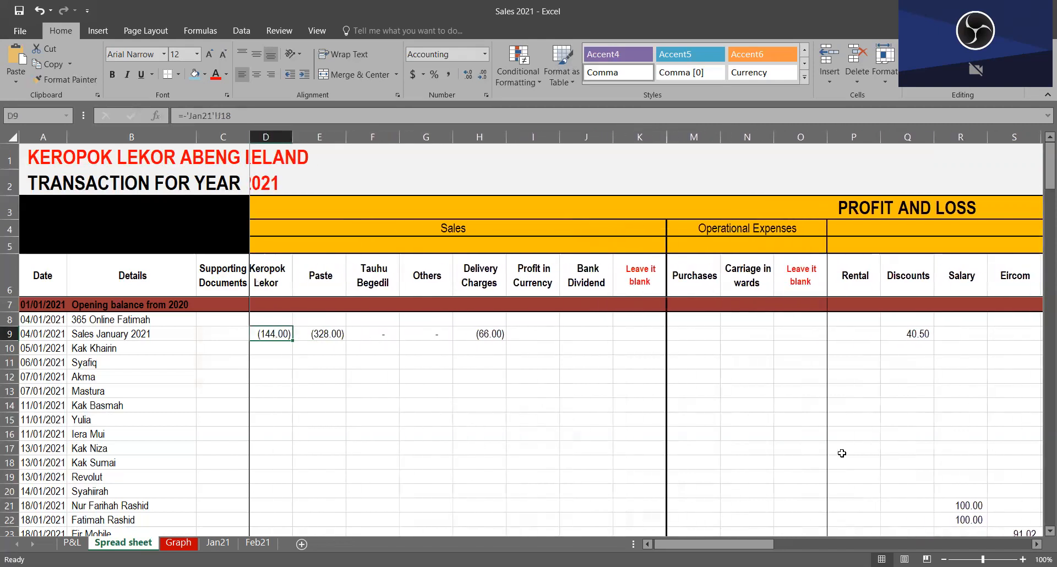
Step: Highlight the January sales row from D9 across the profit and loss columns and check the Cross Check cells from BD7 downward
key("Left")
key("Right")
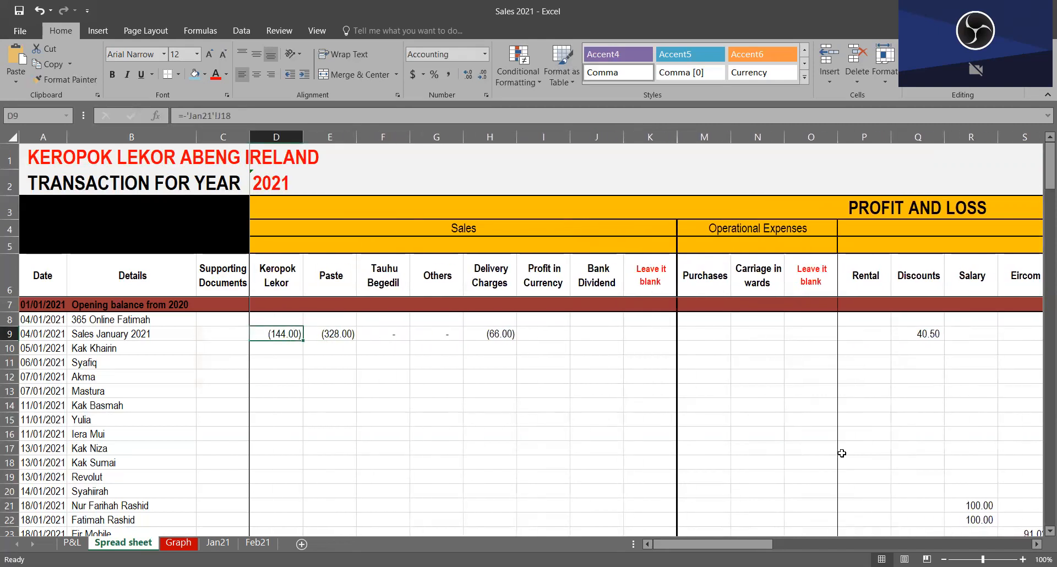
left_click_drag(289, 332, 1043, 324)
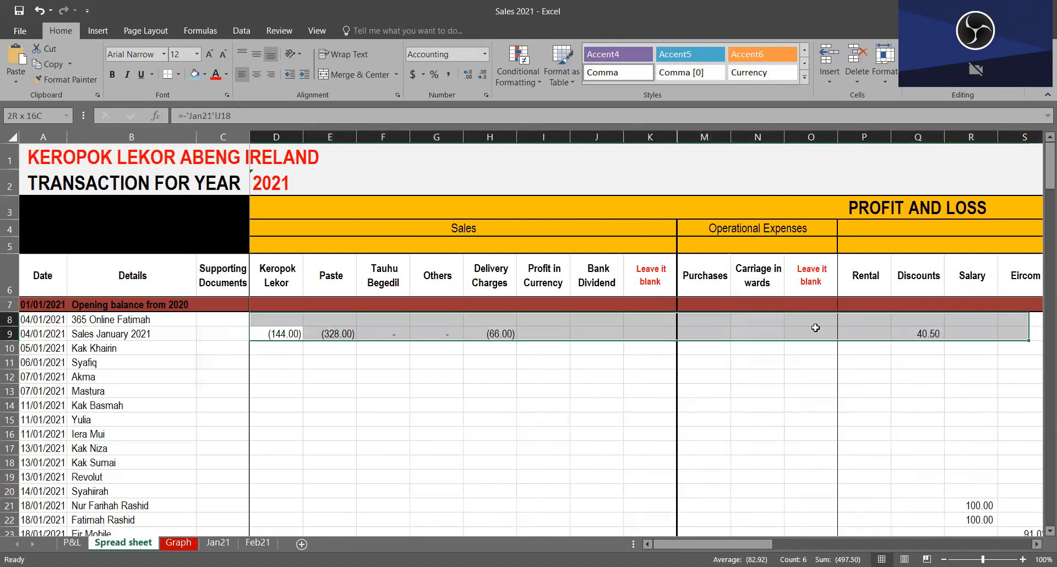
scroll(870, 315, "right", 10)
left_click(873, 328)
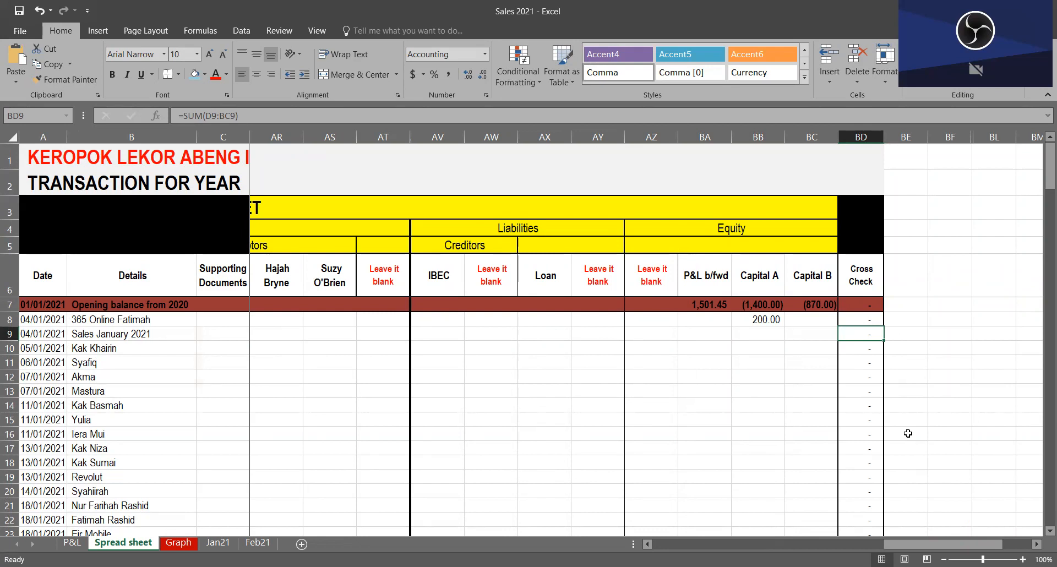
left_click_drag(862, 305, 859, 344)
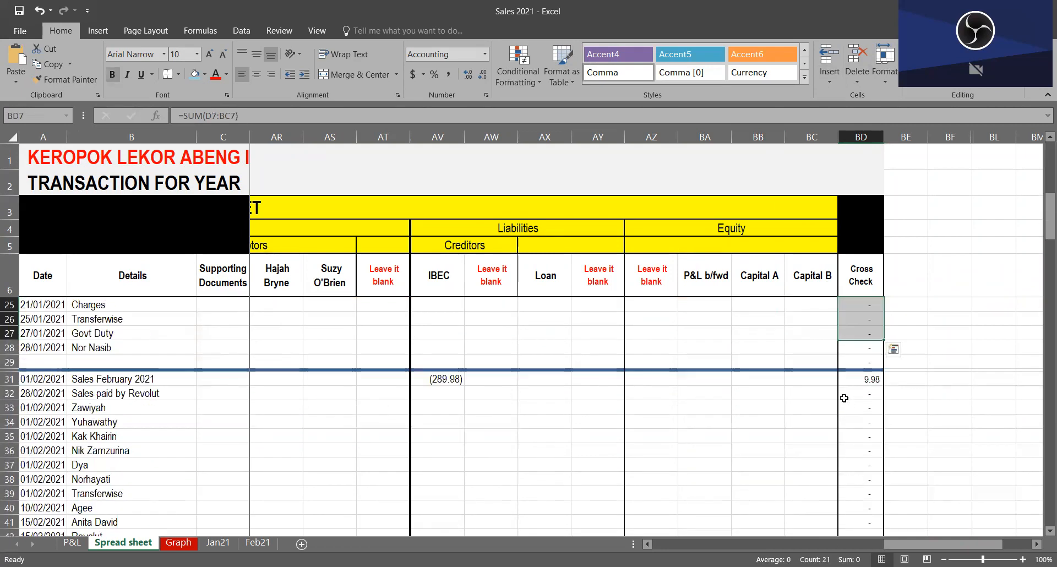
Step: Inspect the February Cross Check in BD31 and the IBEC creditor formula in AV31, and trace row 31 back to the sales columns
left_click(870, 384)
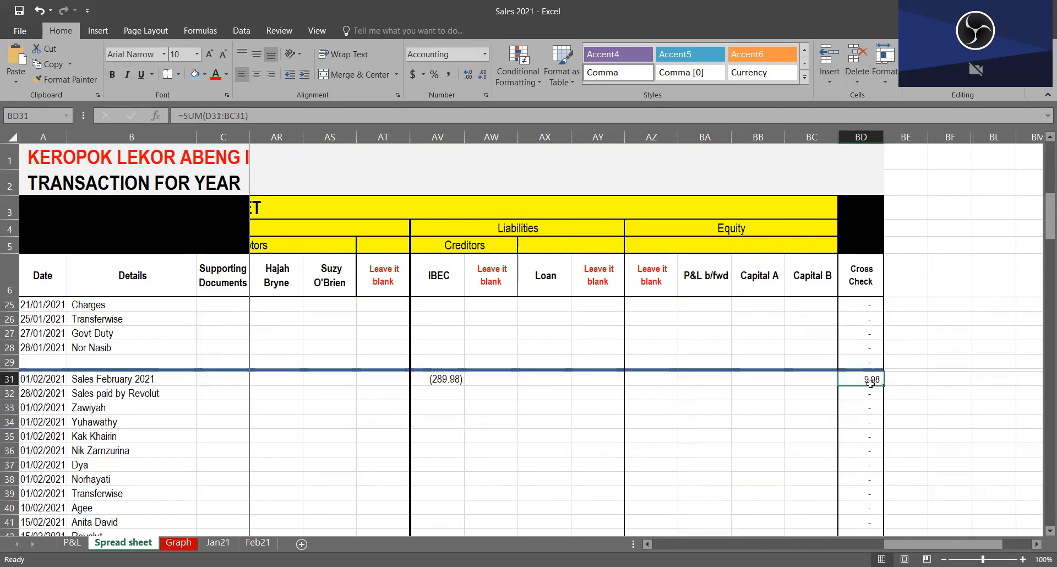
left_click(412, 374)
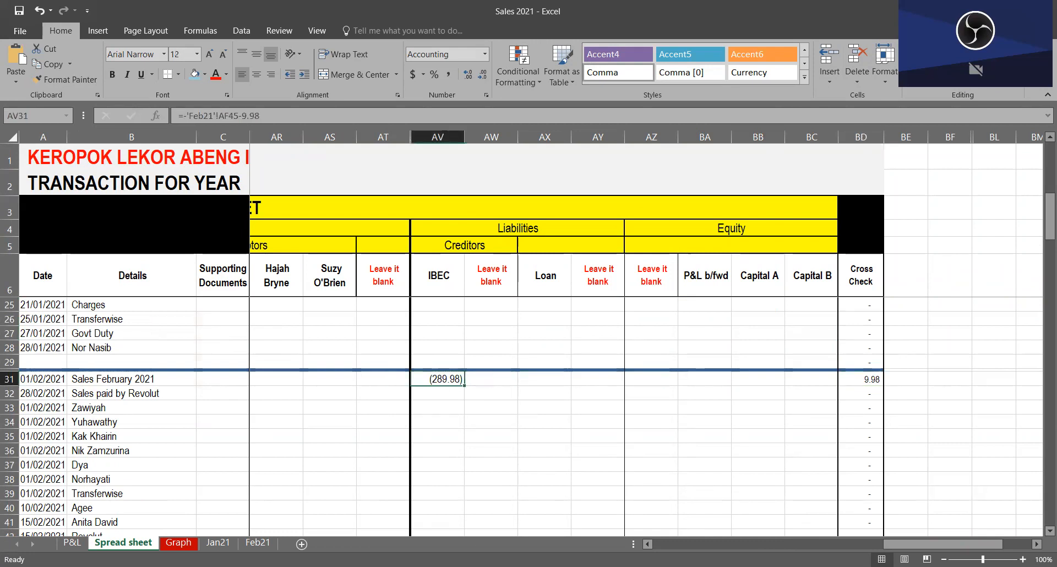
key("Left")
key("Left")
key("Left")
key("Left")
key("Left")
key("Left")
key("Left")
key("Left")
key("Left")
key("Left")
key("Left")
key("Left")
key("Left")
key("Left")
key("Left")
key("Left")
key("Left")
key("Left")
key("Left")
key("Left")
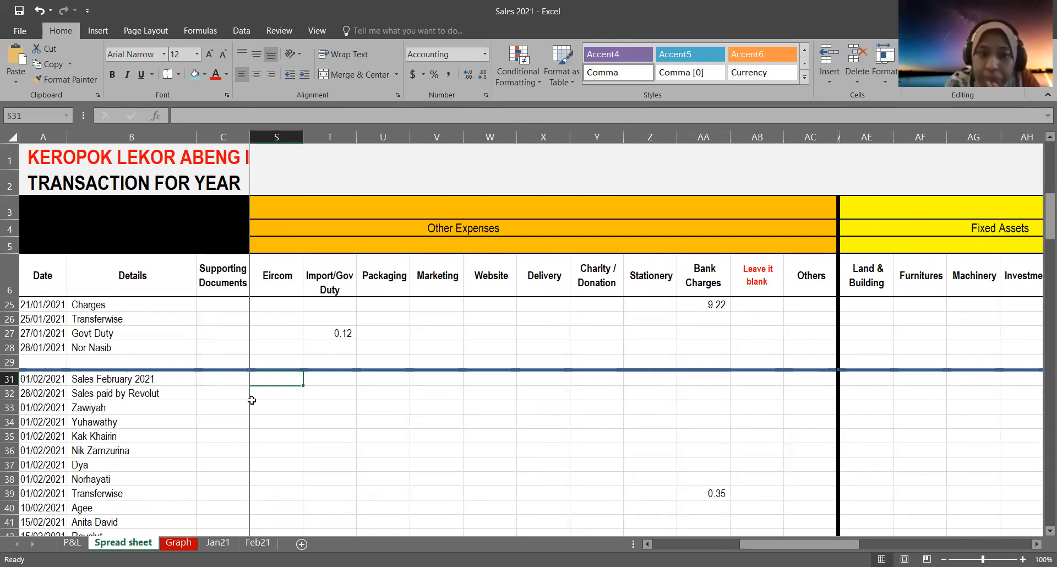
left_click(233, 380)
scroll(404, 381, "left", 5)
left_click(349, 418)
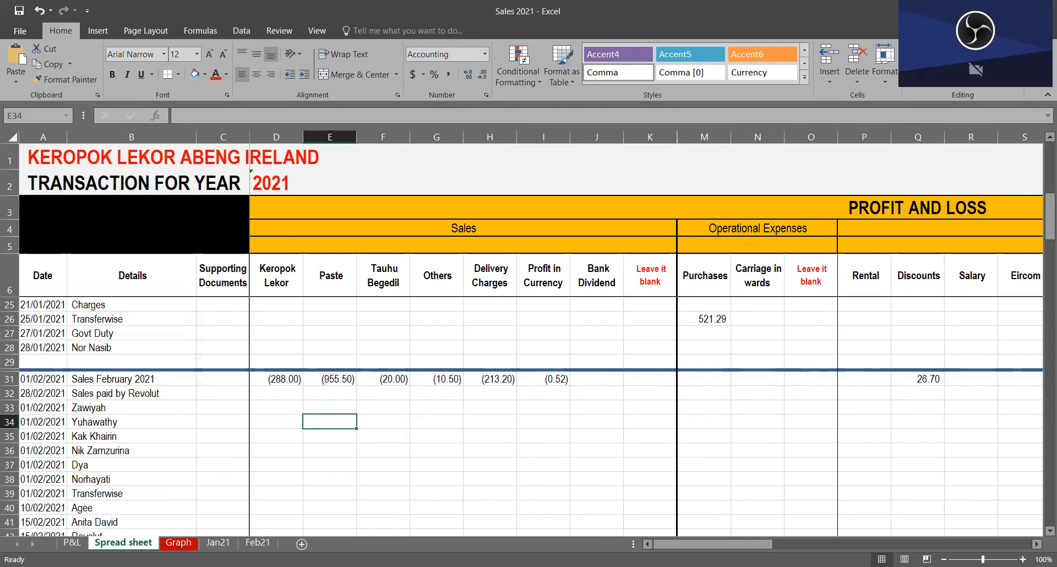
Step: Review the January totals in row 18 of the Jan21 sheet, from the Petai paste total back to the Keropok Lekor quantities
left_click(218, 543)
left_click(304, 447)
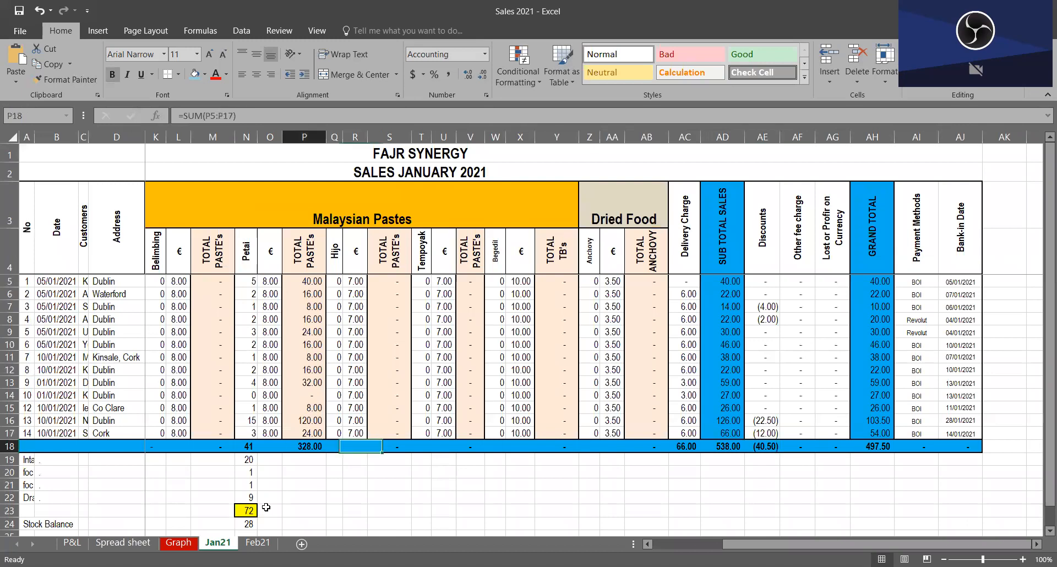
left_click_drag(177, 447, 177, 458)
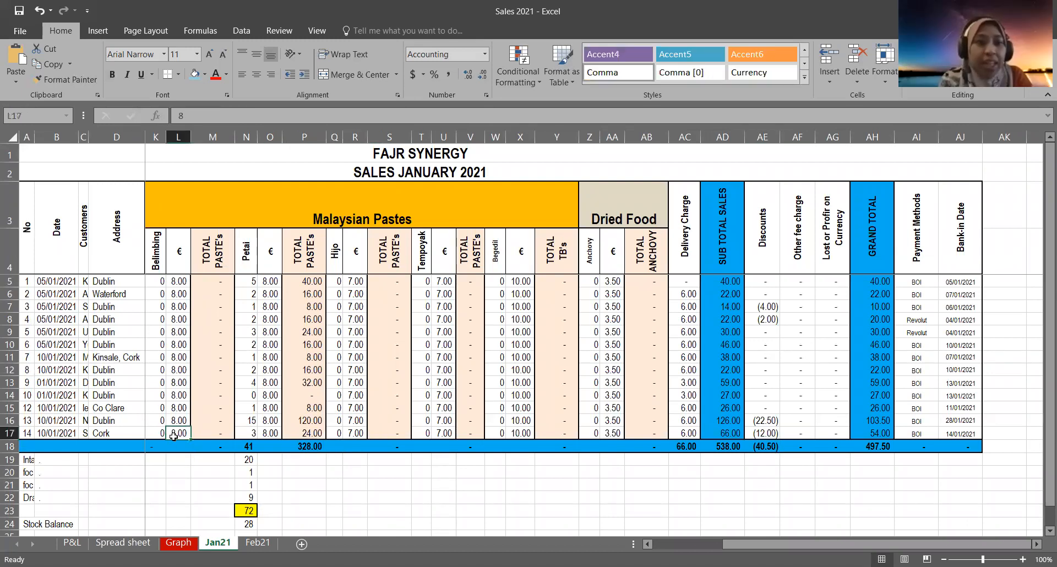
key("Left")
key("Left")
key("Left")
key("Left")
key("Left")
key("Left")
key("Left")
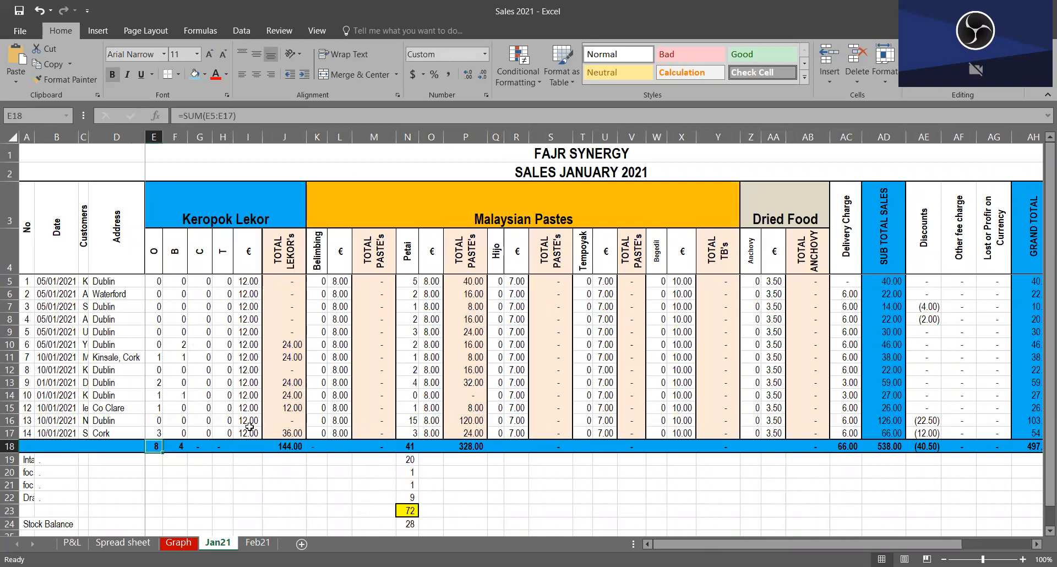
Step: Inspect the range summed by the Keropok Lekor total formula in J18 on Jan21
left_click(285, 445)
key("F2")
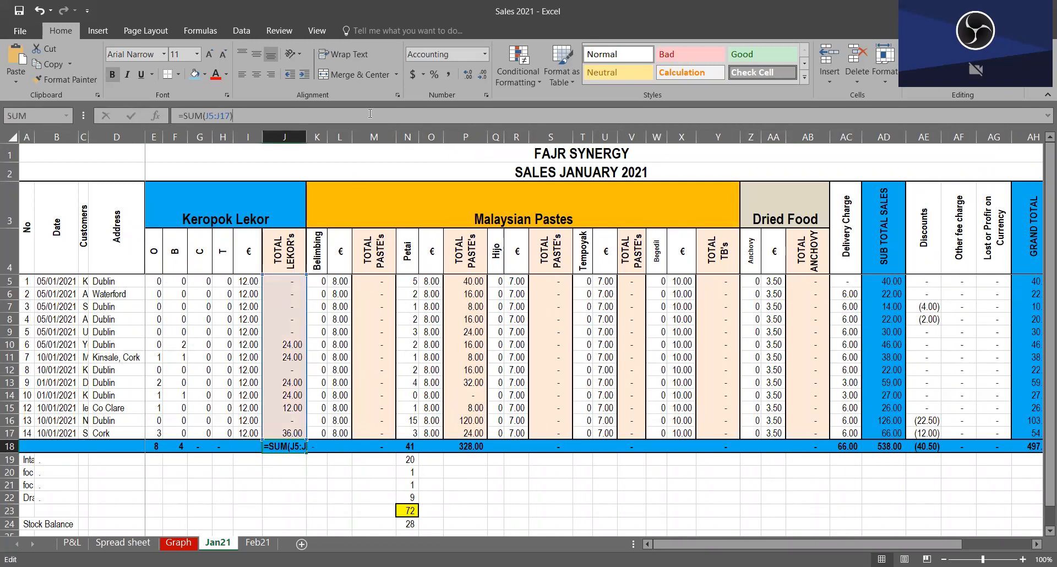
left_click(773, 484)
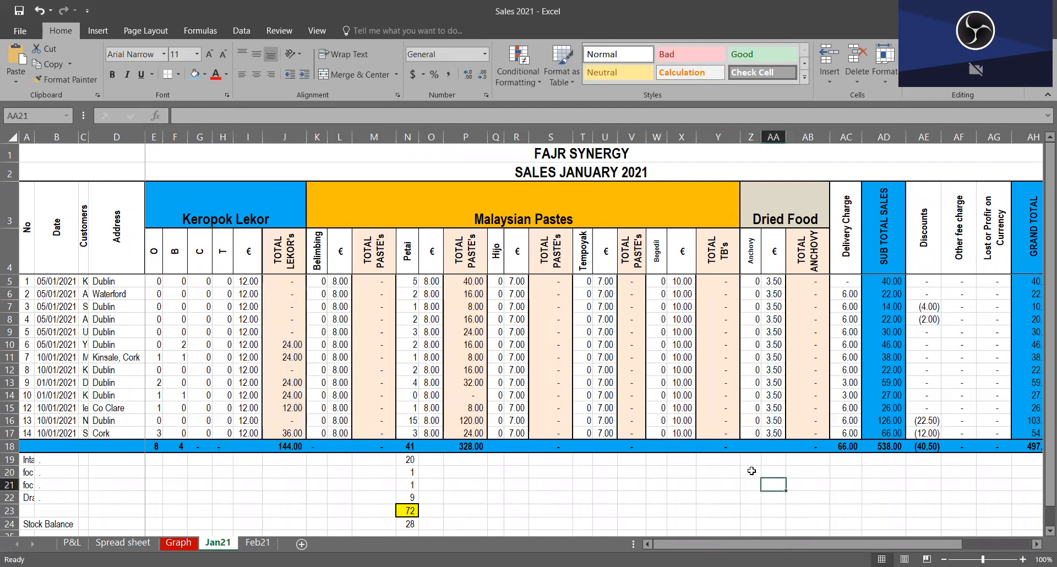
left_click(271, 444)
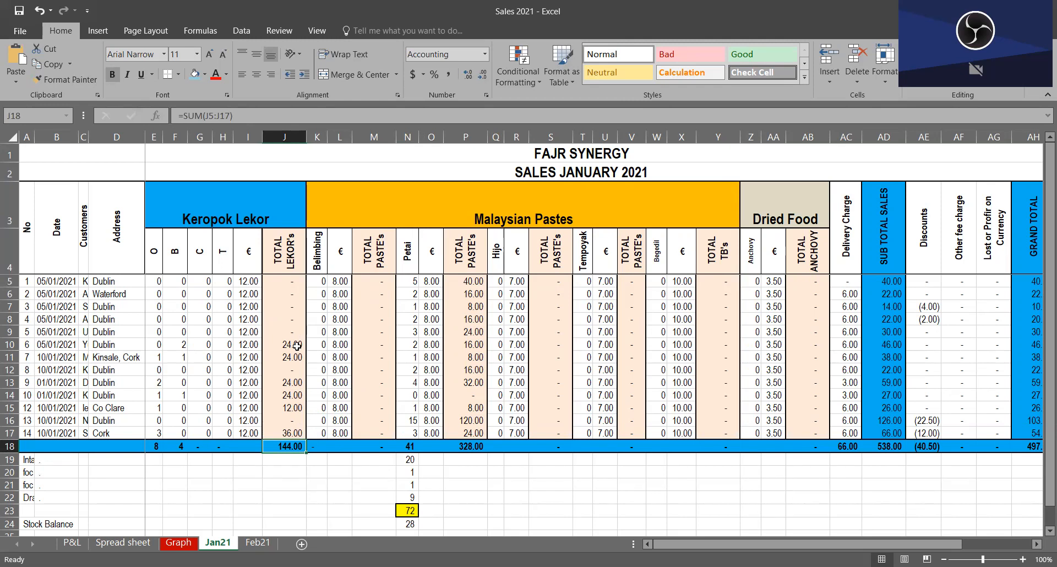
Step: Insert a blank row above row 15 on Jan21 and delete it again
mouse_move(9, 407)
left_mouse_down()
mouse_move(9, 420)
mouse_move(11, 410)
left_mouse_up()
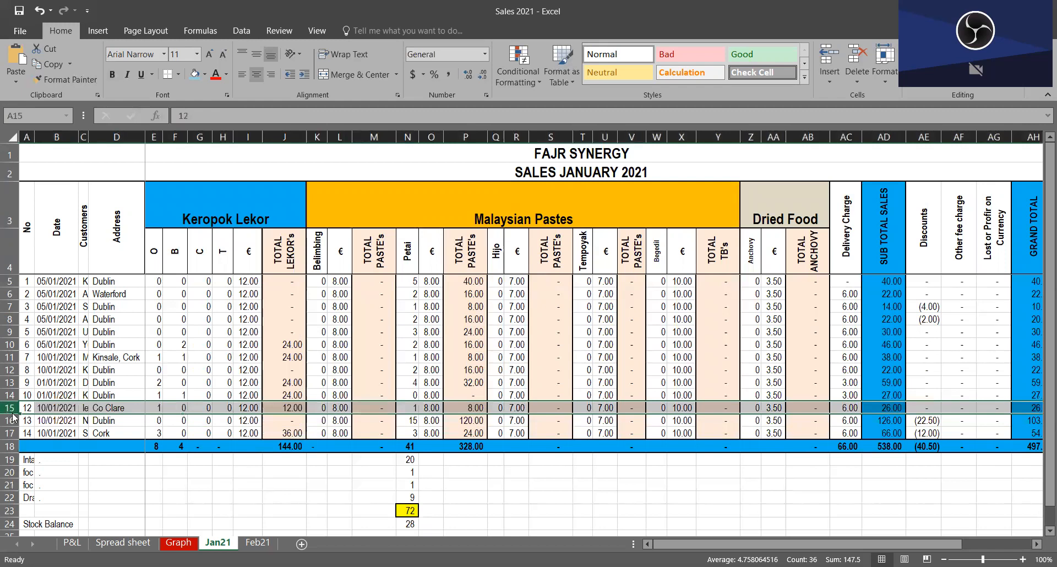
right_click(11, 416)
left_click(34, 310)
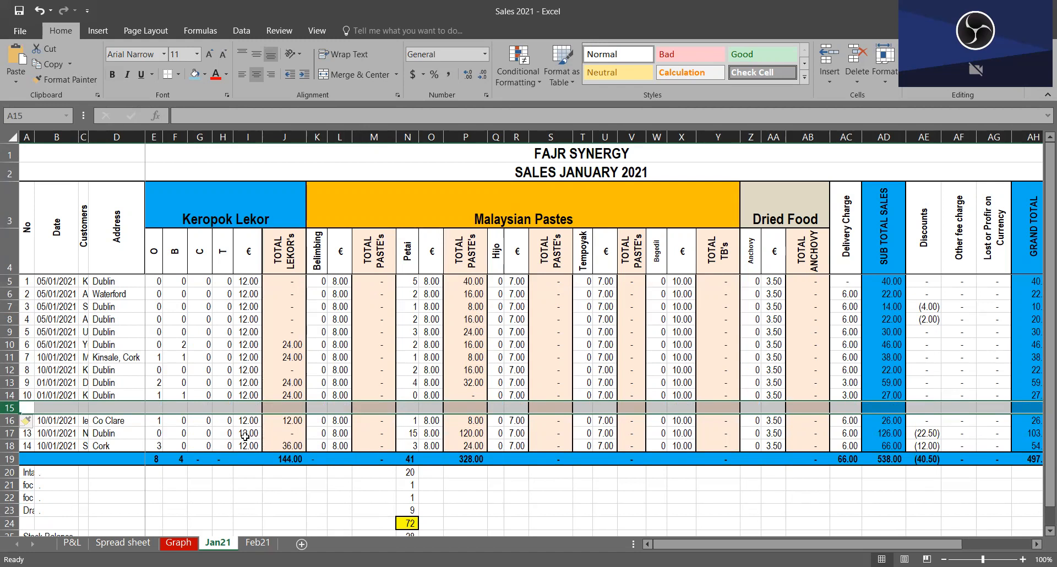
right_click(342, 410)
left_click(379, 316)
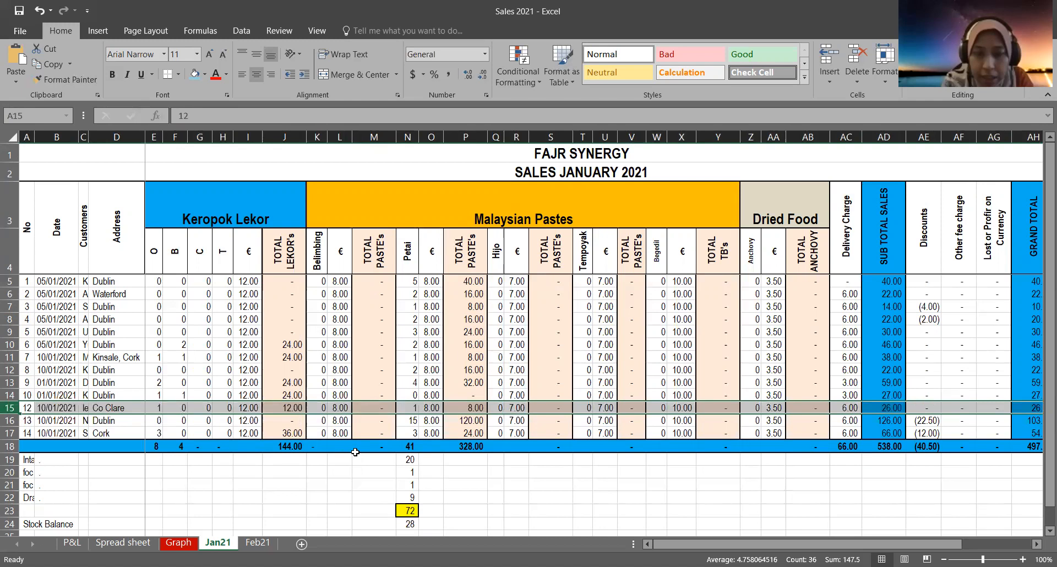
Step: Inspect the February Keropok Lekor link in D31 on the Spread sheet and follow row 27 across to the current asset and debtor columns
left_click(124, 543)
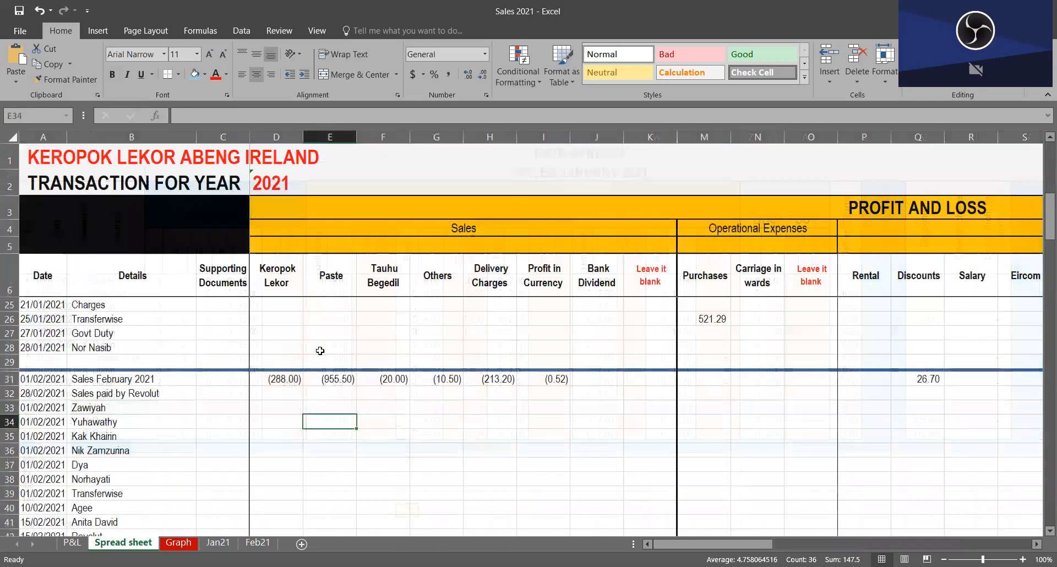
left_click(297, 384)
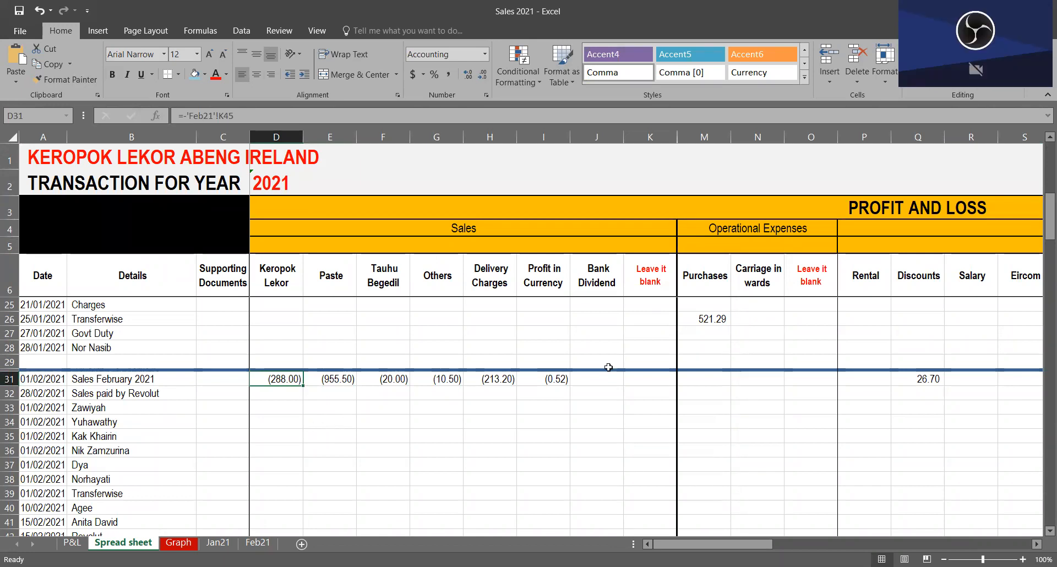
left_click(859, 335)
key("Right")
key("Right")
key("Right")
key("Right")
key("Right")
key("Right")
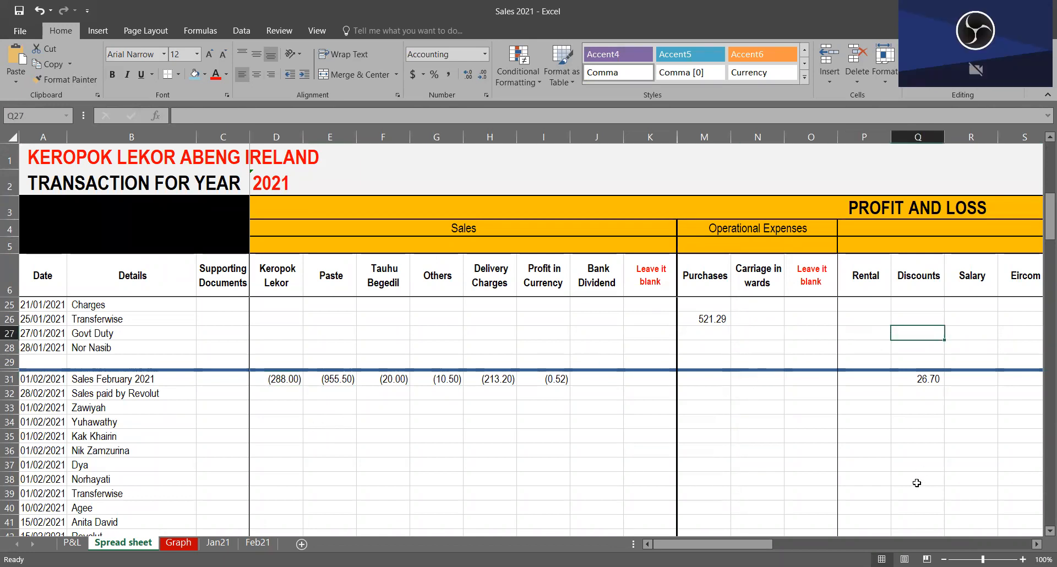
key("Right")
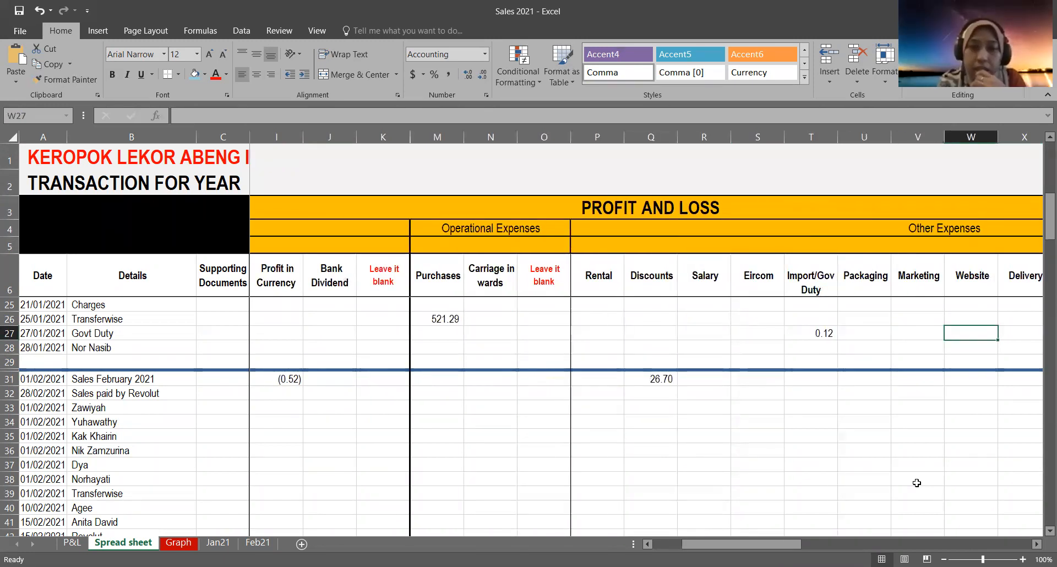
key("Right")
key("Right")
key("Right")
key("Right")
key("Right")
key("Right")
key("Right")
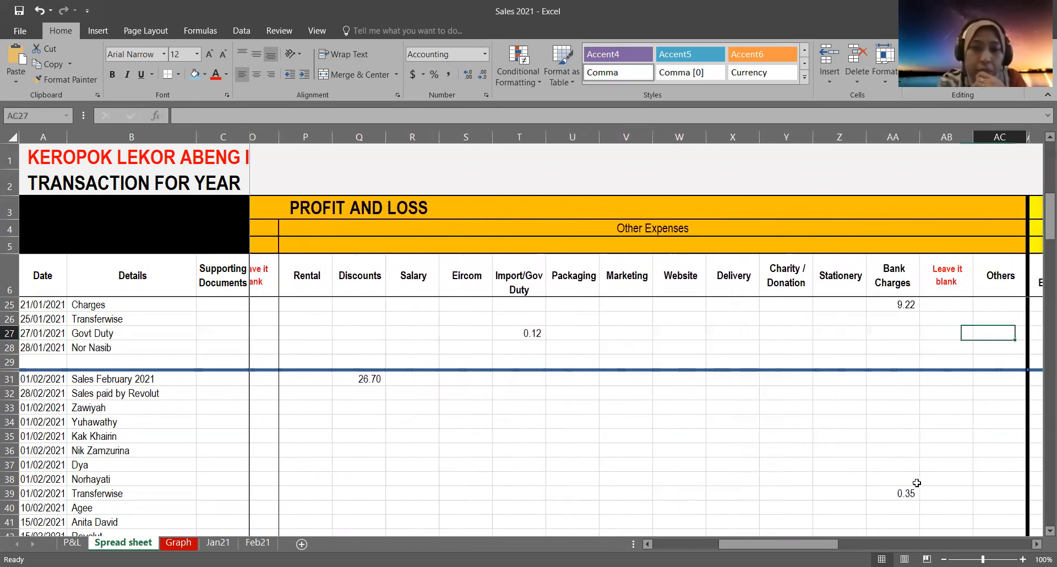
key("Right")
key("Right")
key("Right")
key("Right")
key("Right")
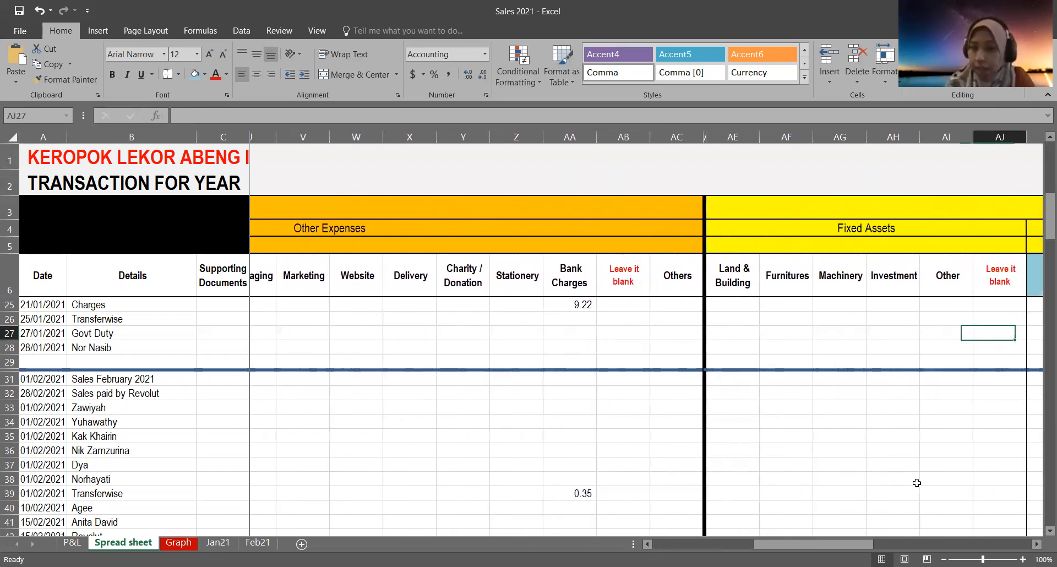
key("Right")
key("Right")
key("Right")
key("Right")
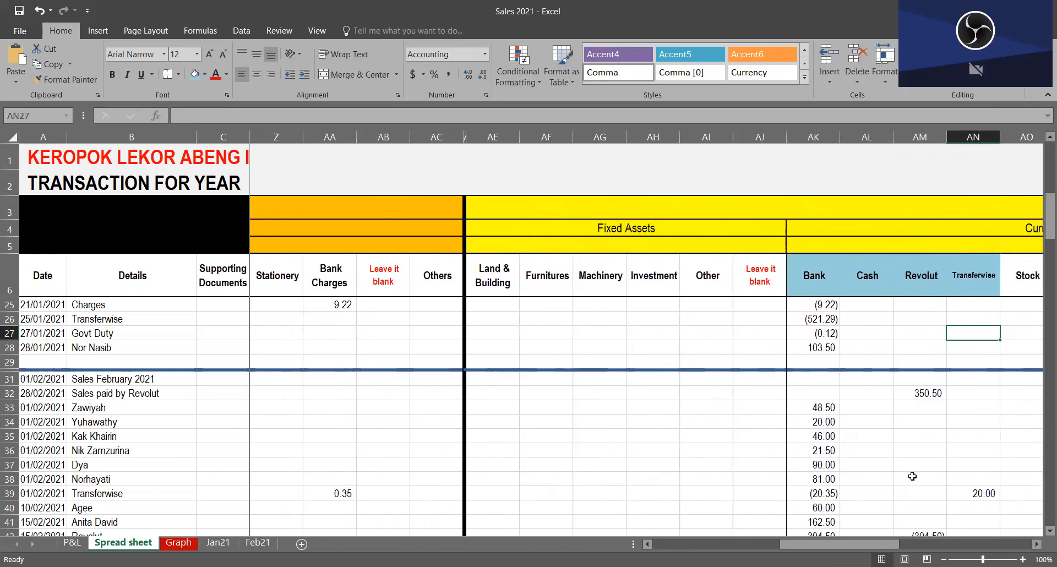
left_click_drag(864, 545, 909, 545)
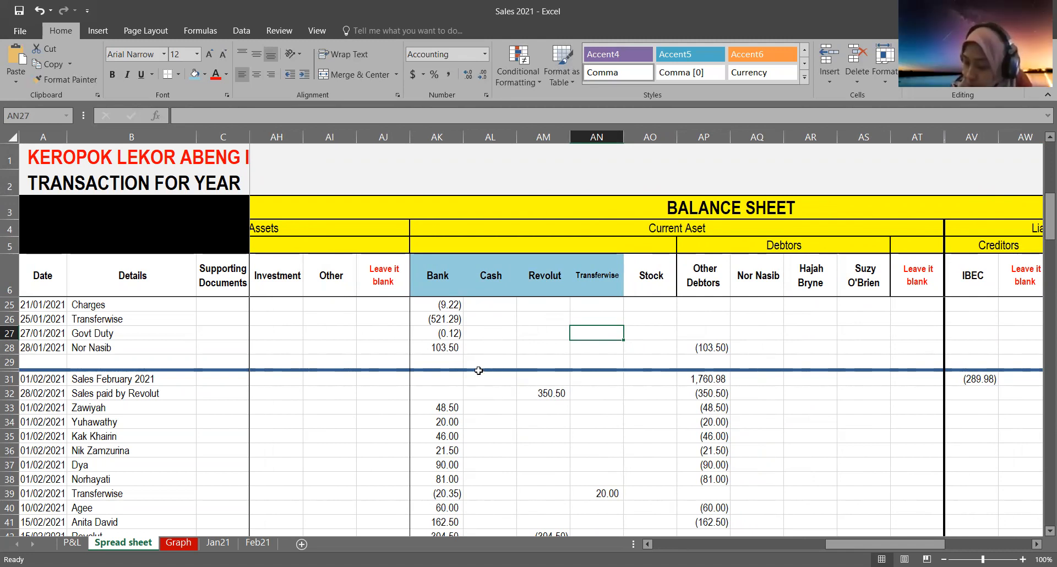
Step: Examine the Bank entries in AK25 and AK8 and the row 8 transaction's description in B8
left_click(453, 309)
scroll(448, 436, "up", 6)
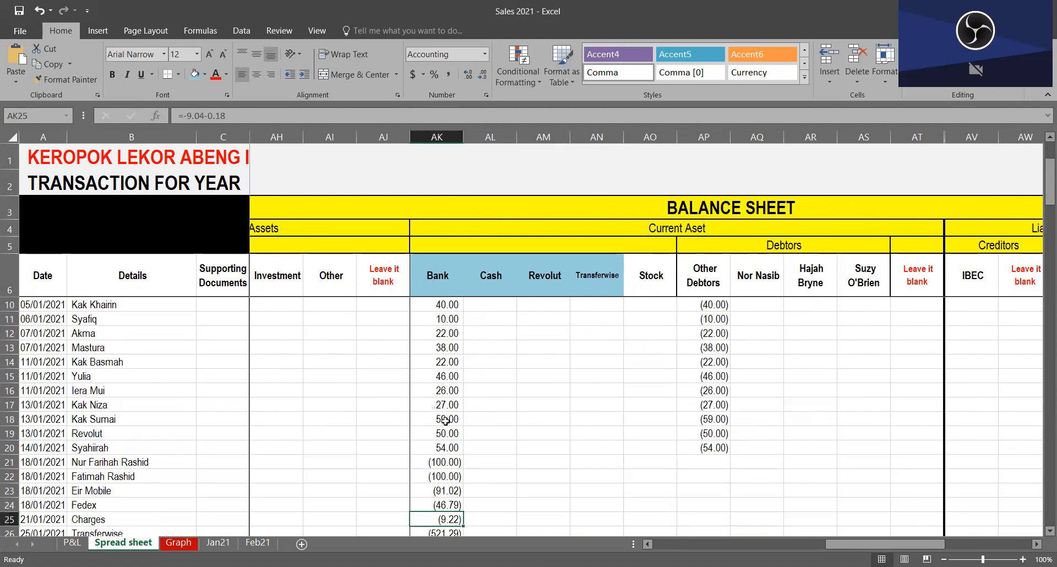
left_click(422, 322)
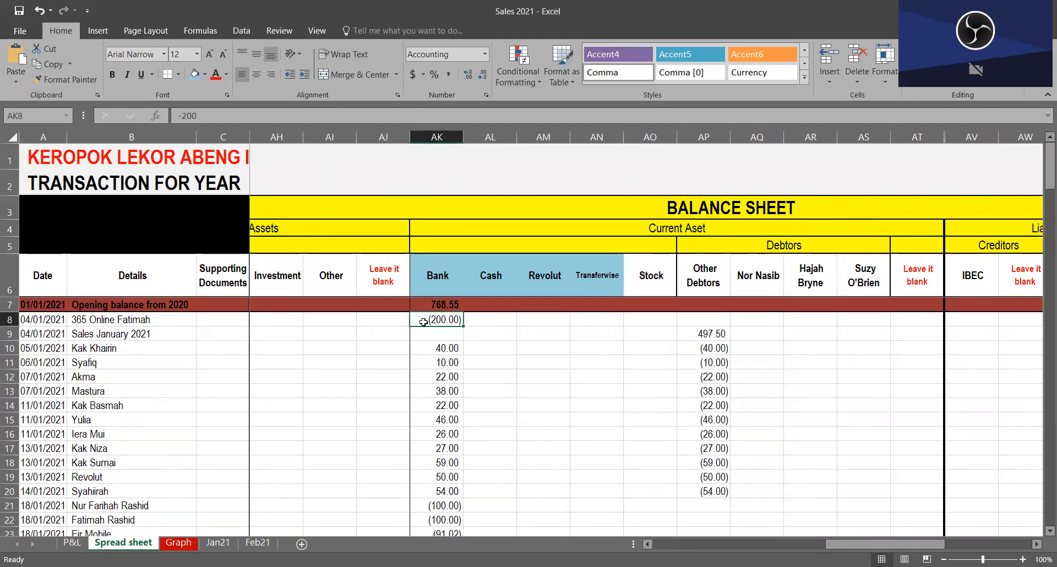
left_click(6, 322)
left_click(117, 322)
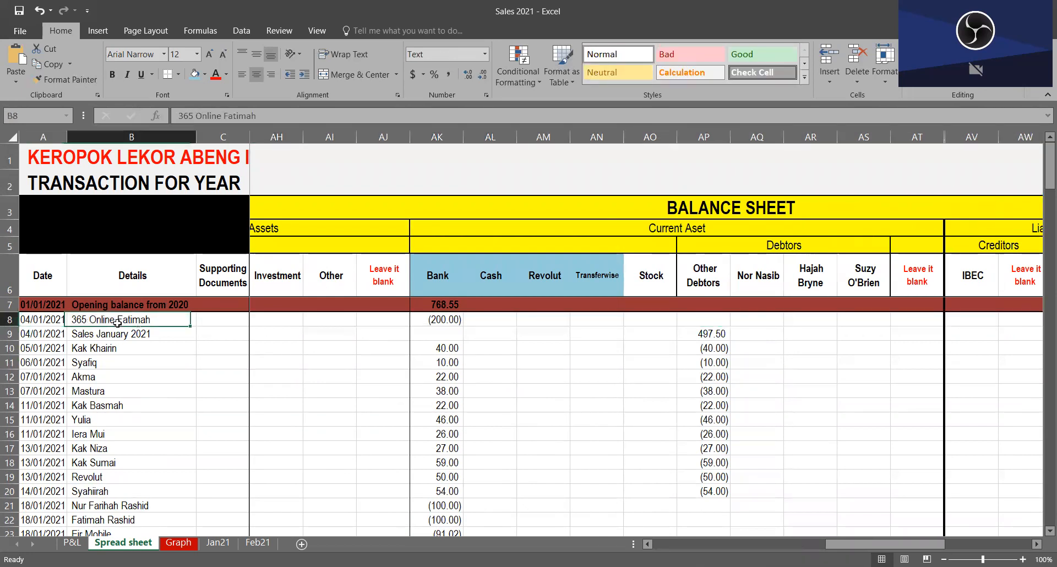
left_click(452, 320)
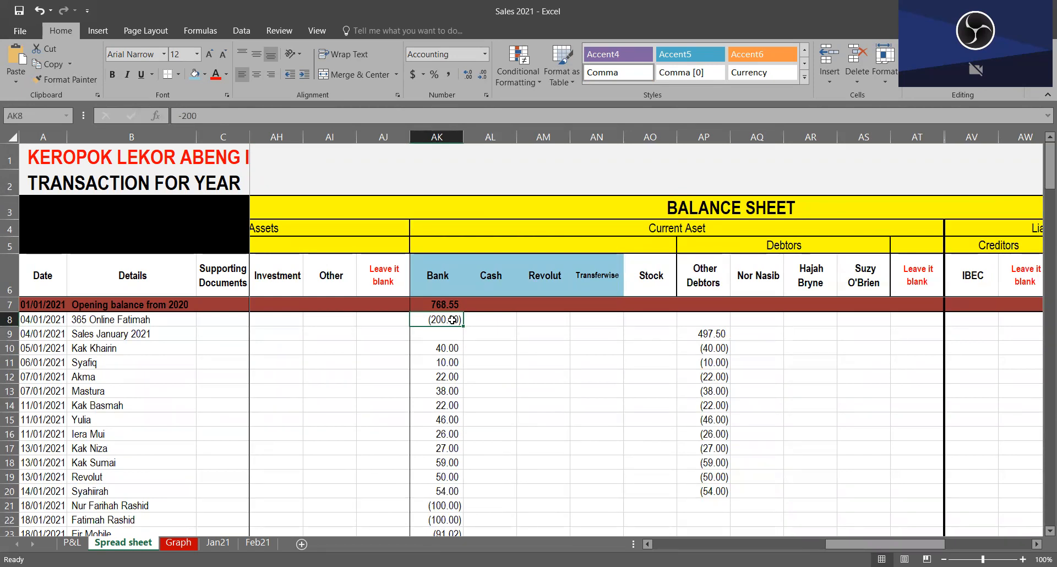
Step: Follow row 8 from the Bank entry in AK8 through debtors and liabilities to the Capital A entry in BB8
key("Right")
key("Left")
key("Right")
key("Right")
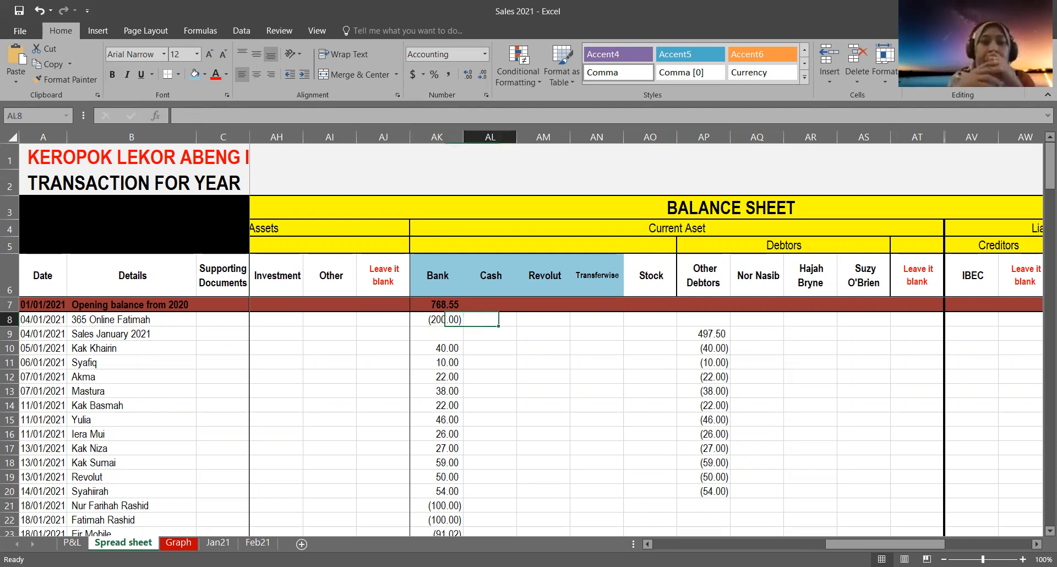
key("Right")
key("Right")
key("Right")
key("Right")
key("Right")
key("Right")
key("Right")
key("Right")
key("Right")
key("Right")
key("Right")
key("Right")
key("Right")
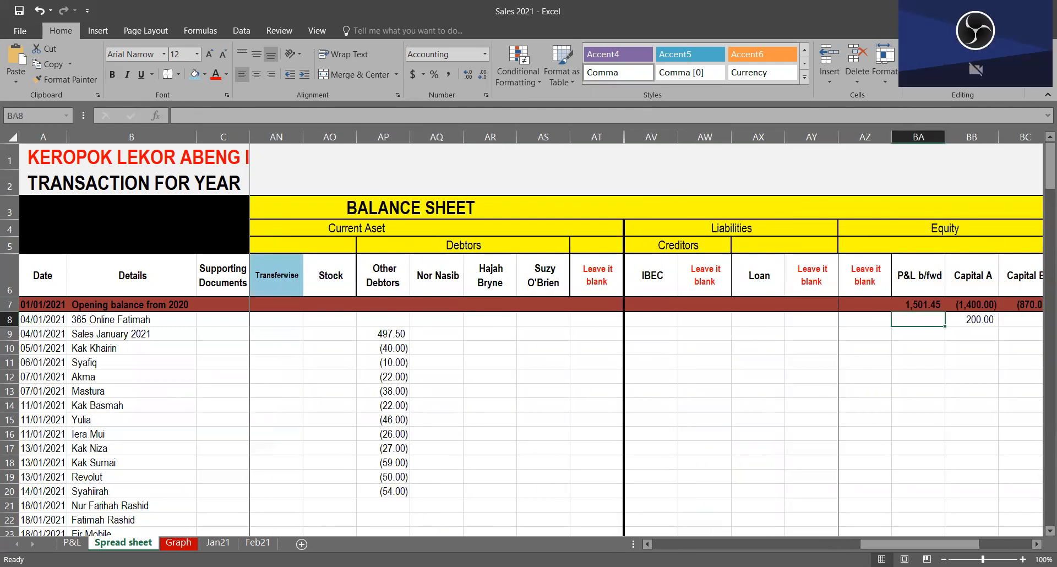
key("Right")
key("Right")
key("Right")
key("Right")
key("Right")
key("Left")
key("Left")
key("Left")
key("Left")
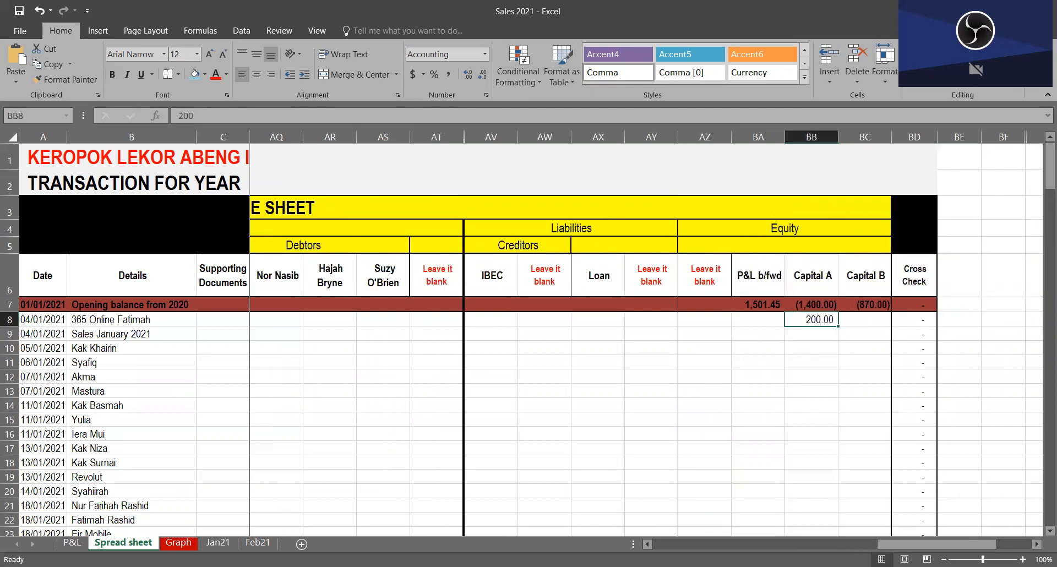
Step: Trace row 8 back from Capital A through the balance sheet columns to the matching Bank entry in AK8
key("Left")
key("Left")
key("Left")
key("Left")
key("Left")
key("Left")
key("Left")
key("Left")
key("Left")
key("Left")
key("Left")
key("Left")
key("Left")
key("Left")
key("Left")
key("Left")
key("Left")
key("Left")
key("Left")
key("Left")
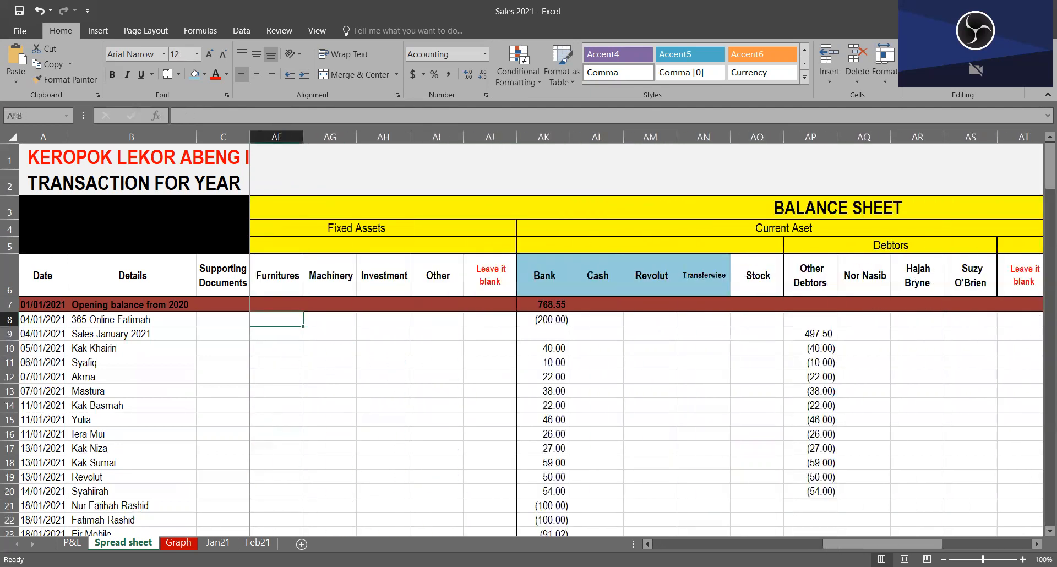
key("Right")
key("Right")
key("Right")
key("Right")
key("Right")
key("Right")
key("Right")
key("Right")
key("Right")
key("Right")
key("Right")
key("Right")
key("Right")
key("Right")
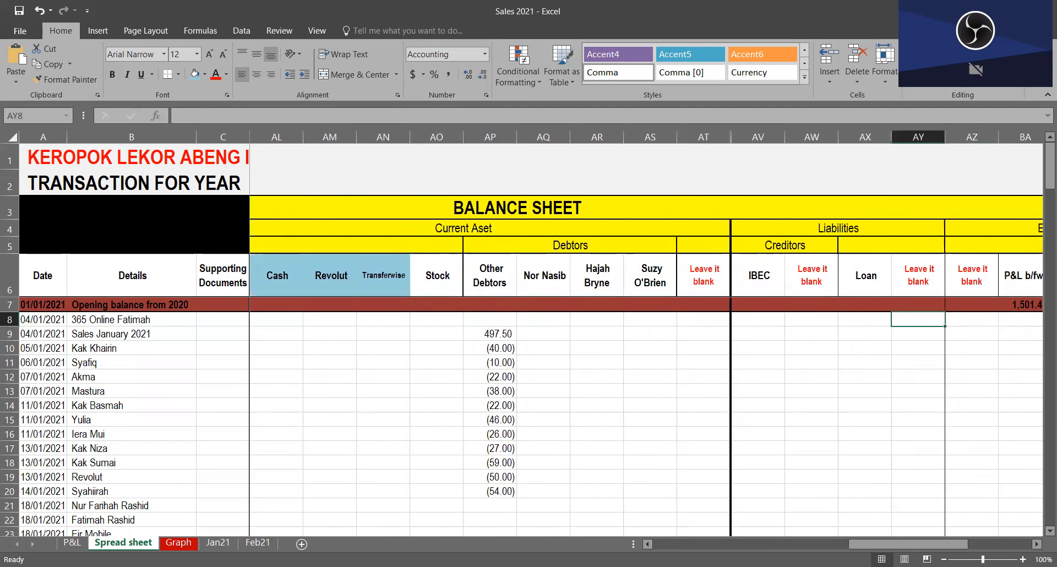
key("Left")
key("Left")
key("Left")
key("Left")
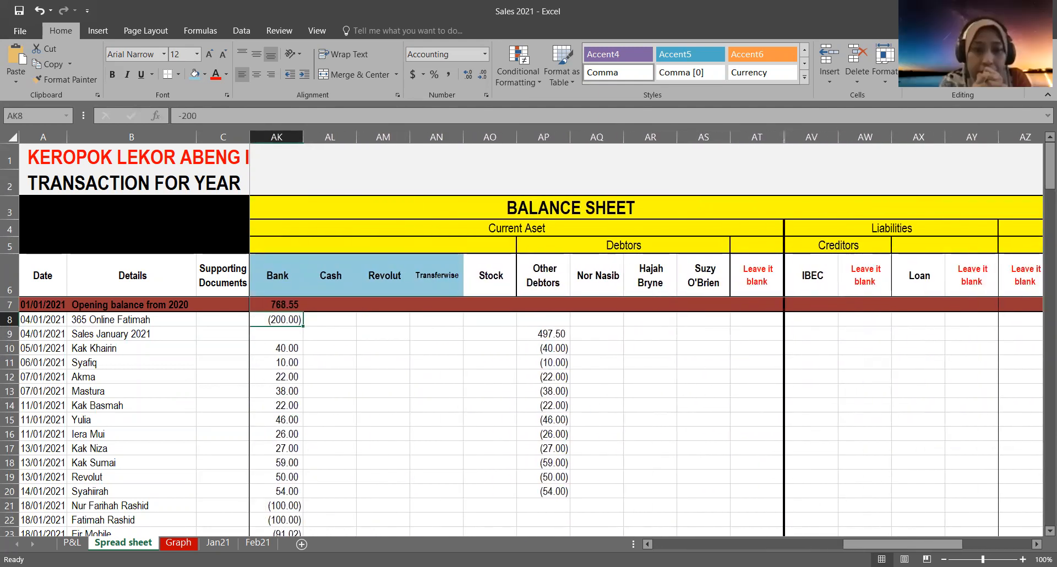
Step: Follow row 8 from Bank to Capital A and check the combined sum of BB7 and the row 8 entry in BB8
key("Right")
key("Right")
key("Right")
key("Right")
key("Right")
key("Right")
key("Right")
key("Right")
key("Right")
key("Right")
key("Right")
key("Right")
key("Right")
key("Right")
key("Right")
key("Right")
key("Right")
key("Right")
key("Right")
key("Right")
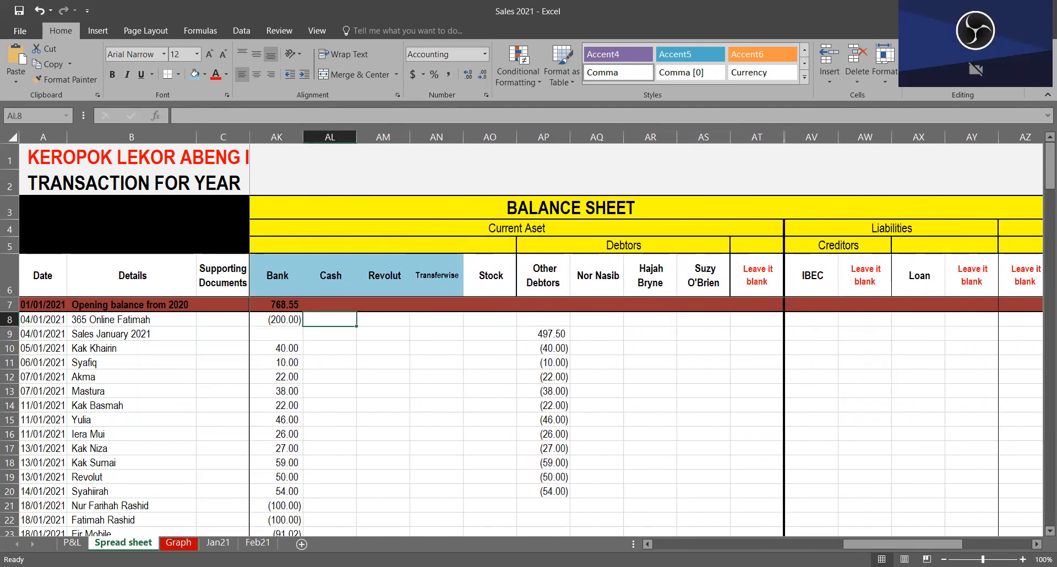
key("Left")
key("Left")
key("Left")
key("Left")
key("Left")
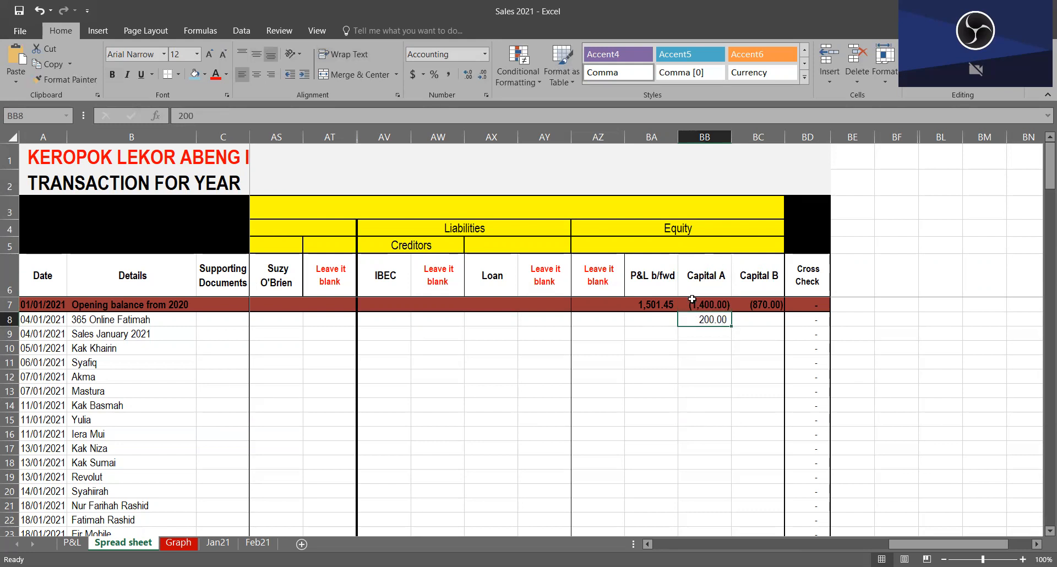
left_click_drag(693, 303, 694, 325)
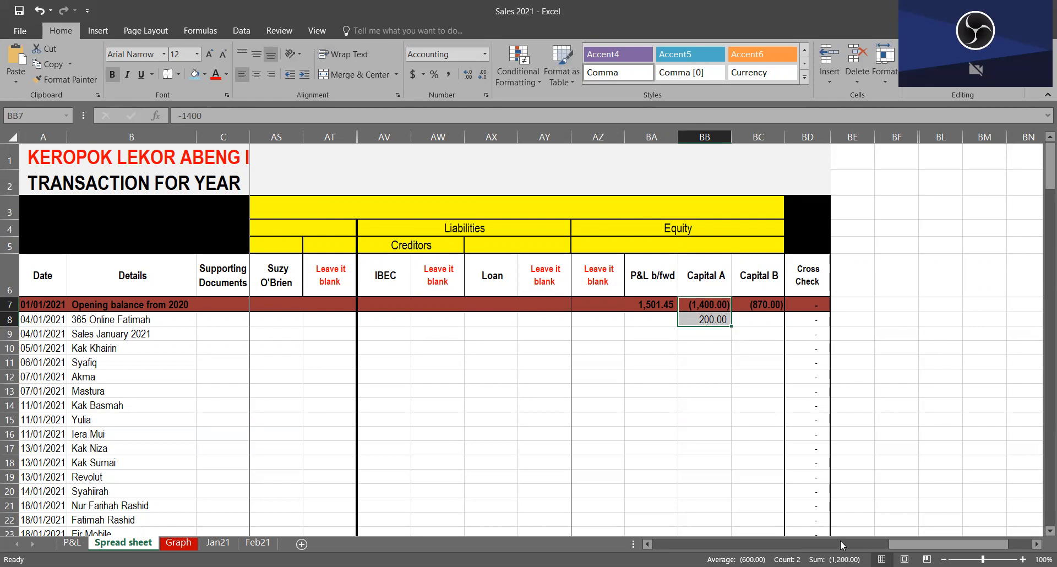
left_click(695, 319)
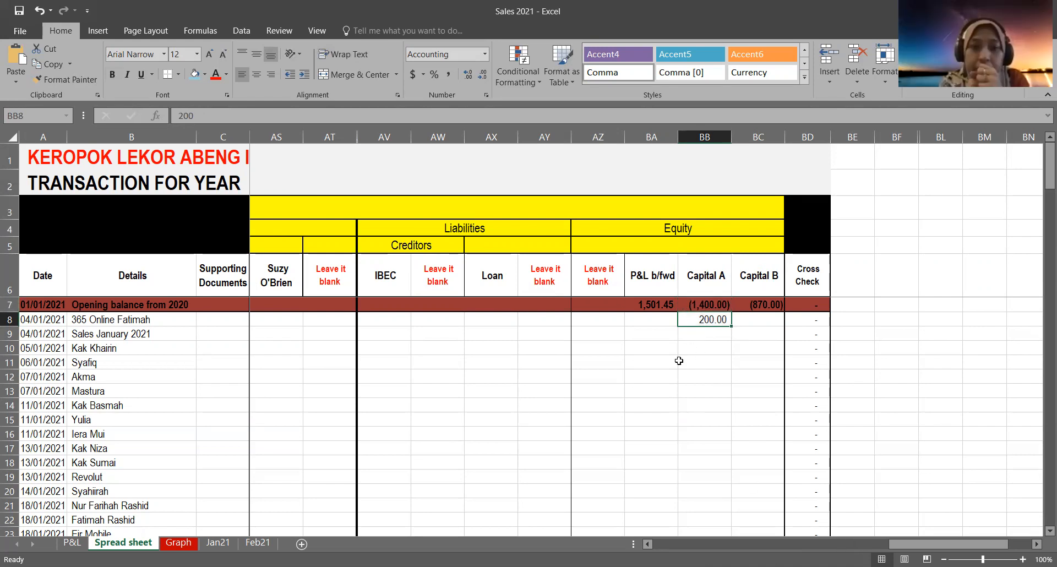
Step: Trace row 8 from the start of the sheet through the profit and loss and balance sheet columns to the Bank entry in AK8
key("Home")
key("Right")
key("Right")
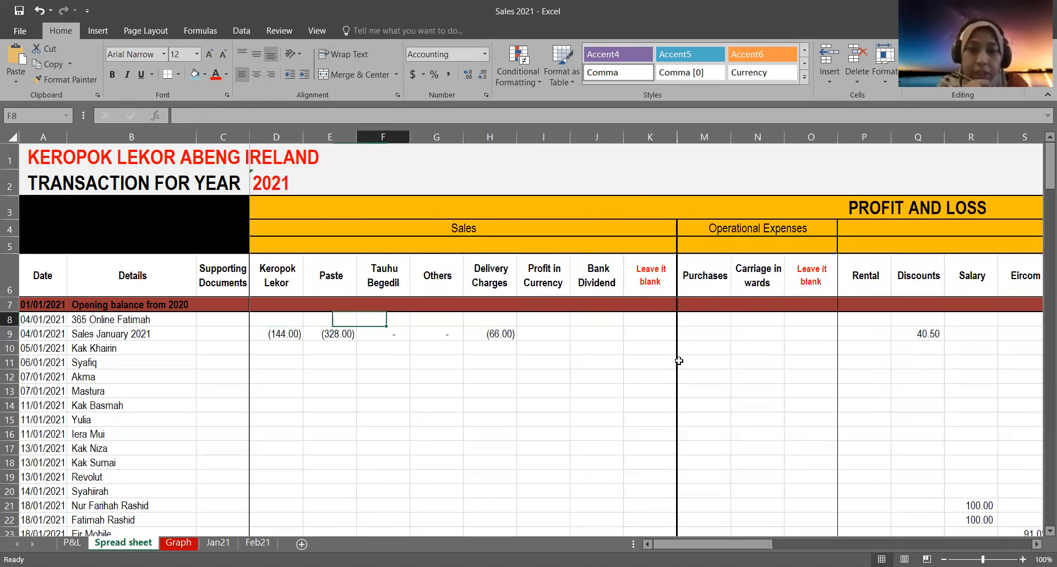
key("Right")
key("Right")
key("Right")
key("Right")
key("Right")
key("Right")
key("Right")
key("Right")
key("Right")
key("Right")
key("Right")
key("Right")
key("Right")
key("Right")
key("Right")
key("Right")
key("Right")
key("Right")
key("Right")
key("Right")
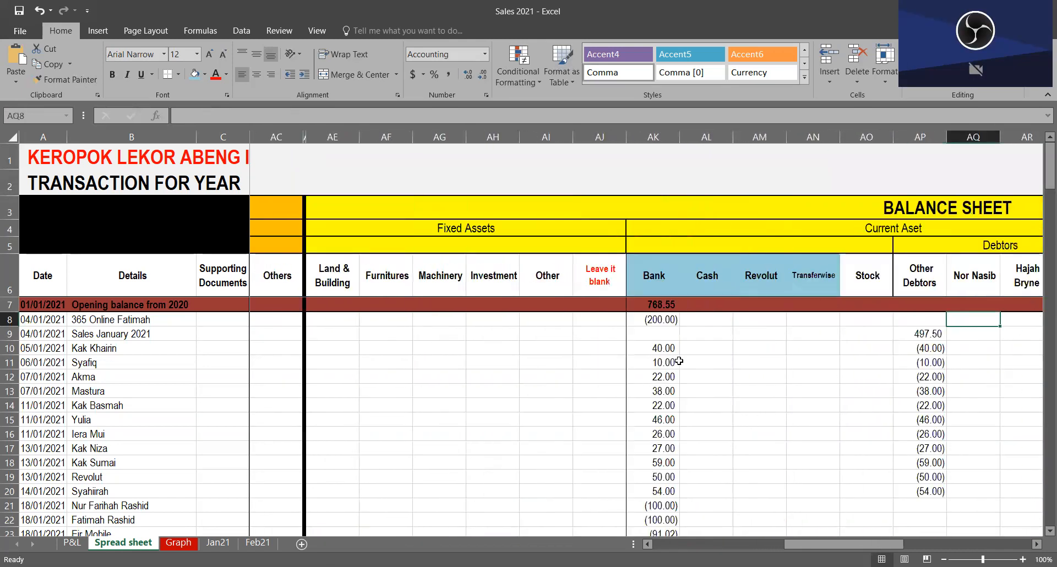
key("Right")
key("Right")
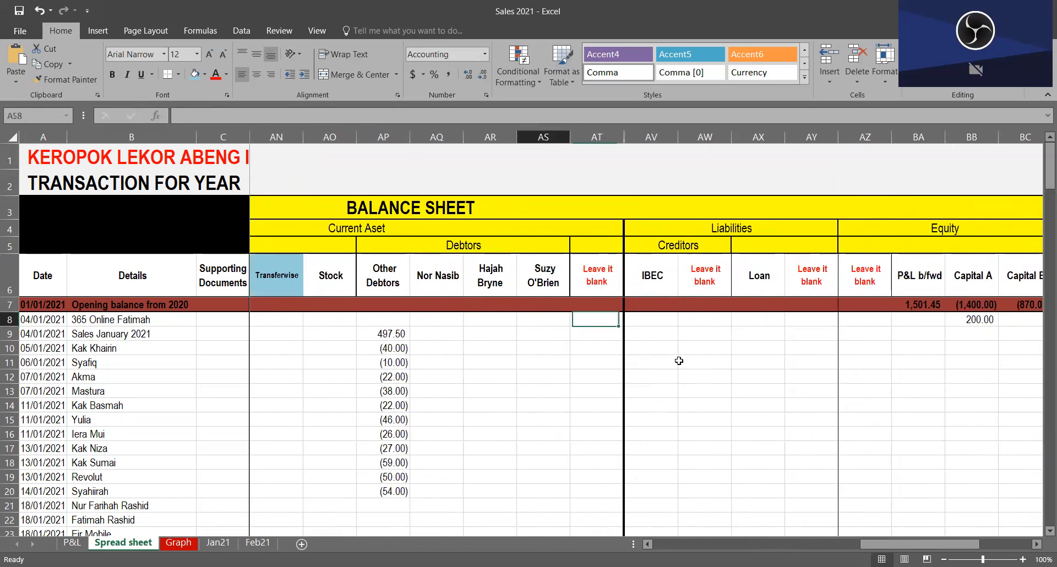
key("Left")
key("Left")
key("Left")
key("Left")
key("Left")
key("Left")
key("Left")
key("Left")
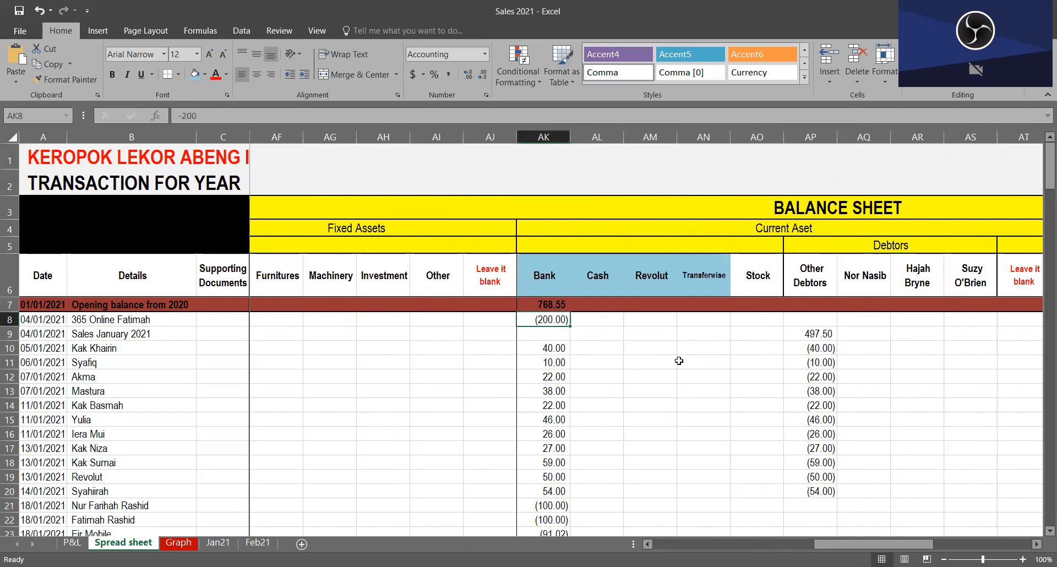
Step: Examine the Bank heading in AK6, the AK8 entry and the neighbouring row 8 cells up to Stock
left_click(555, 289)
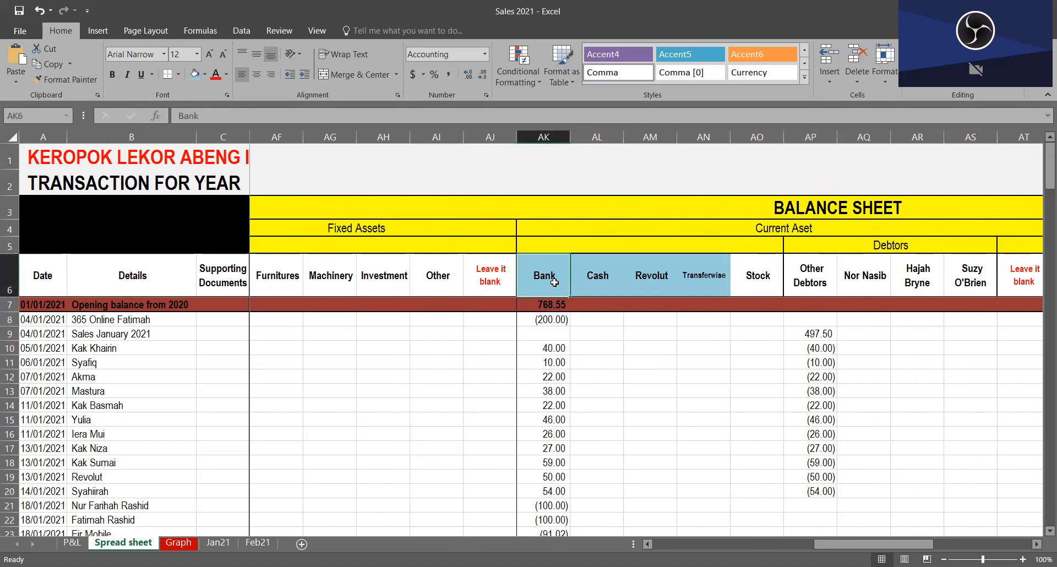
left_click(670, 336)
left_click(541, 319)
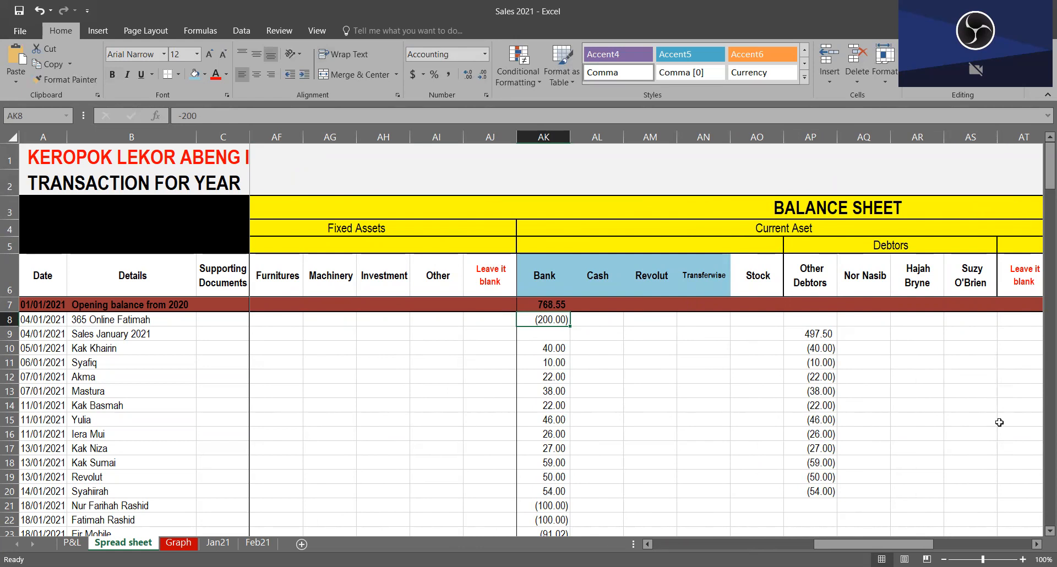
left_click(691, 308)
left_click(738, 317)
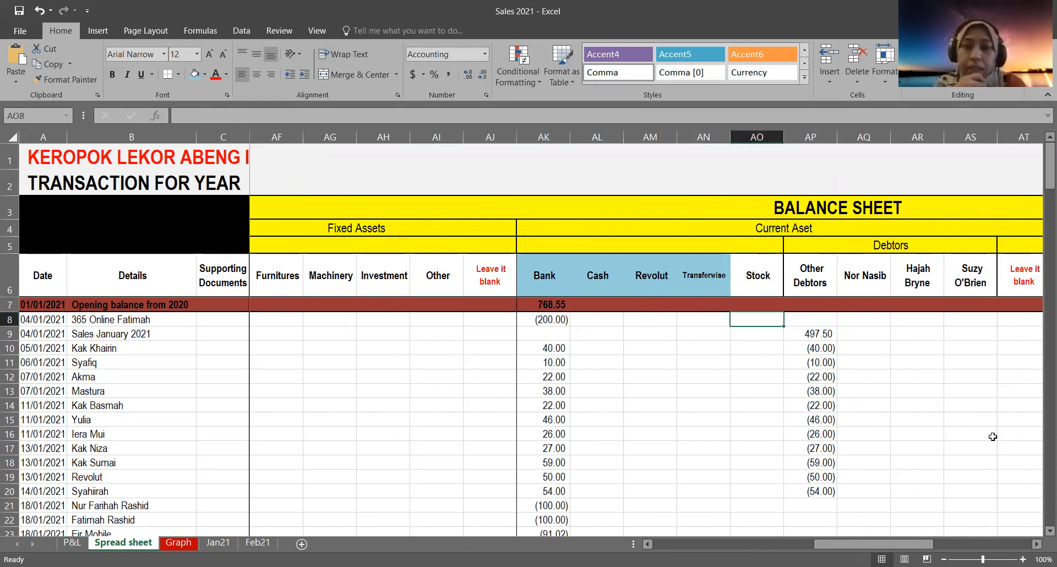
Step: Follow row 8 from the Stock column to the Capital A entry in BB8
key("Right")
key("Right")
key("Right")
key("Right")
key("Right")
key("Right")
key("Right")
key("Right")
key("Right")
key("Right")
key("Right")
key("Right")
key("Right")
key("Right")
key("Right")
key("Right")
key("Right")
key("Right")
key("Right")
key("Right")
key("Left")
key("Left")
key("Left")
key("Left")
key("Left")
key("Left")
key("Left")
key("Left")
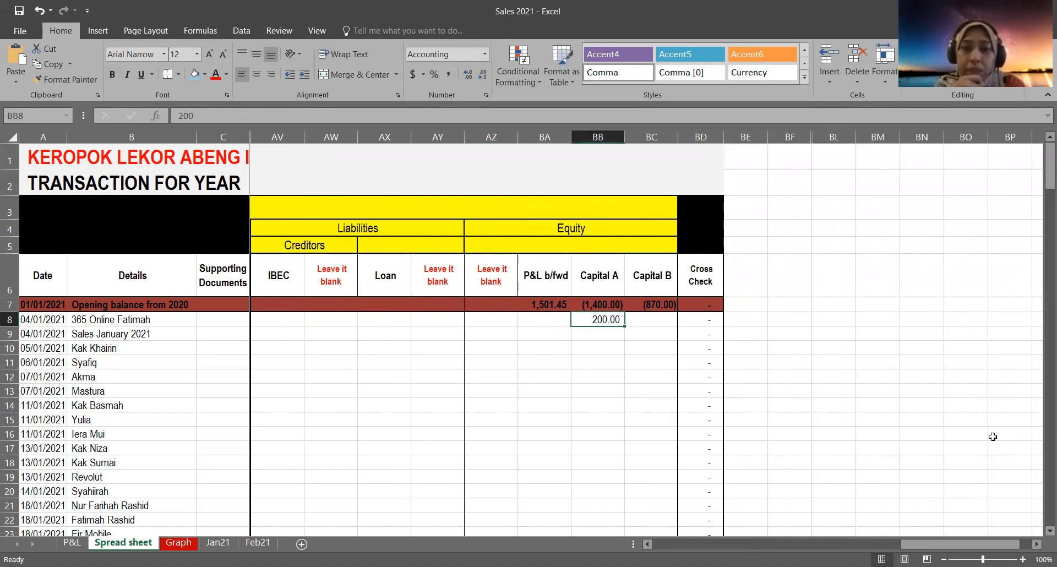
Step: Highlight the whole of row 8 and inspect its Cross Check formula in BD8
left_click(9, 319)
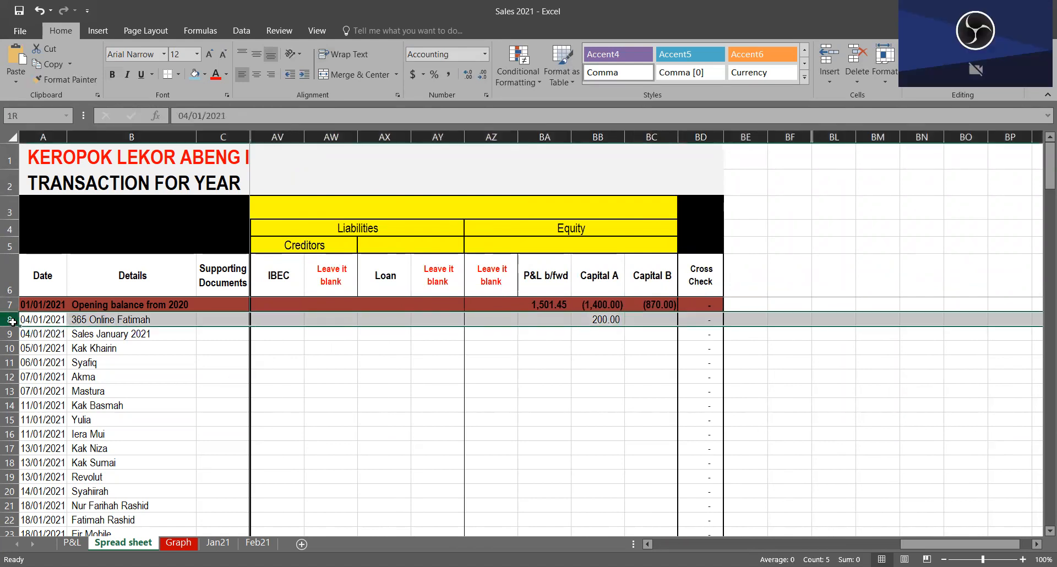
left_click(433, 325)
key("Right")
key("Right")
key("Right")
key("Right")
key("Right")
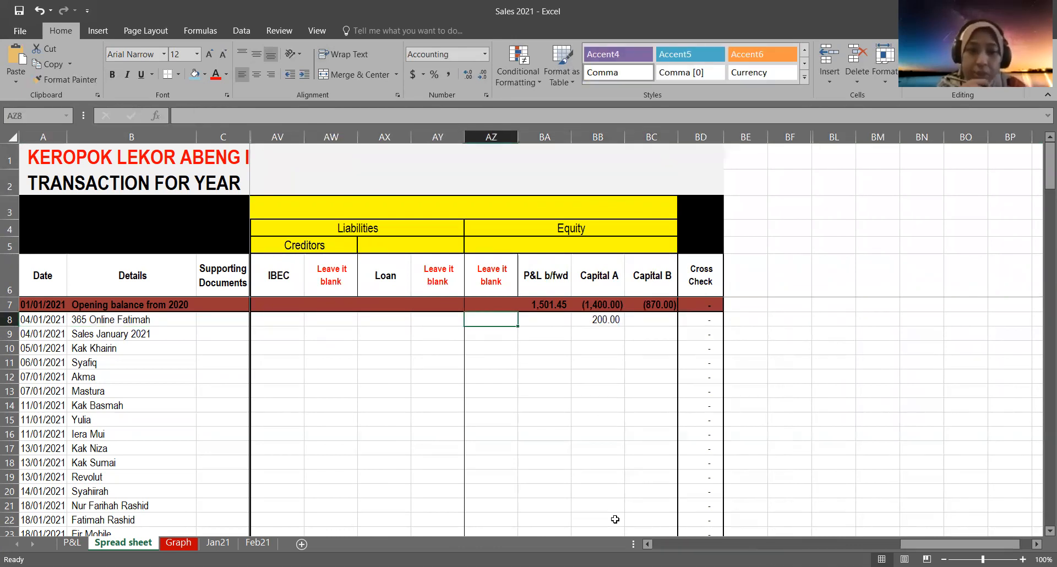
Step: Compare the opening balance description in B7 with its Capital A amount in BB7 and the entry beneath it
left_click(590, 299)
left_click(132, 306)
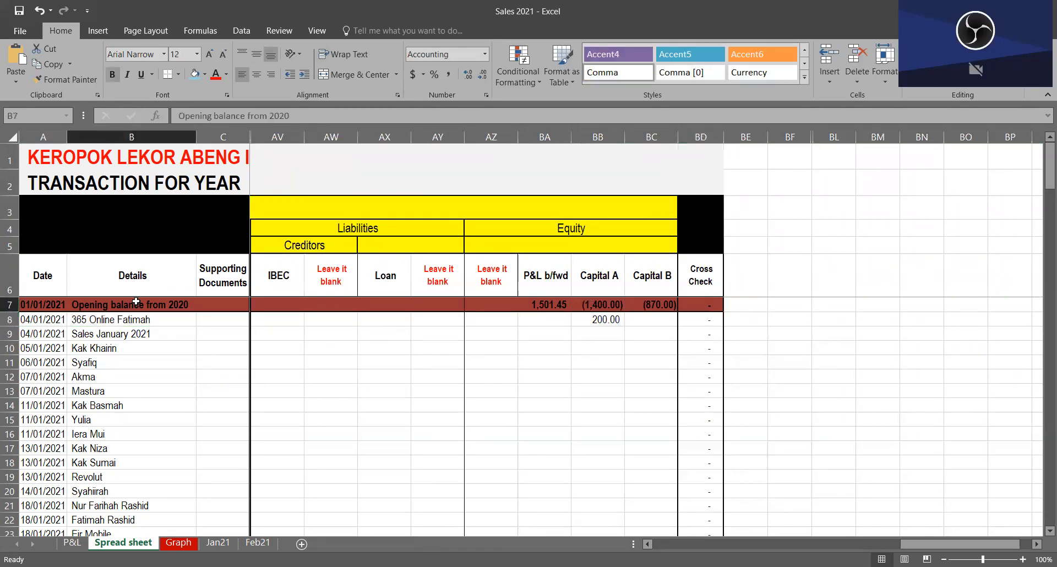
left_click(604, 300)
left_click_drag(575, 331, 581, 323)
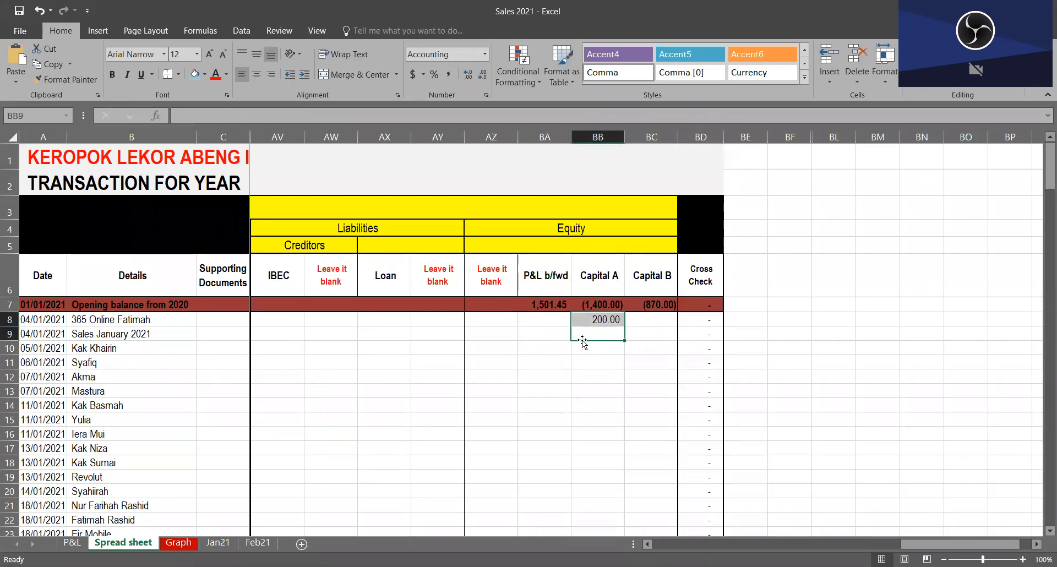
Step: Trace row 8 back from Capital A to the Bank column and review the Bank entry in AK8
key("Down")
key("Up")
key("Up")
key("Left")
key("Left")
key("Left")
key("Left")
key("Left")
key("Left")
key("Left")
key("Left")
key("Left")
key("Left")
key("Left")
key("Left")
key("Left")
key("Left")
key("Left")
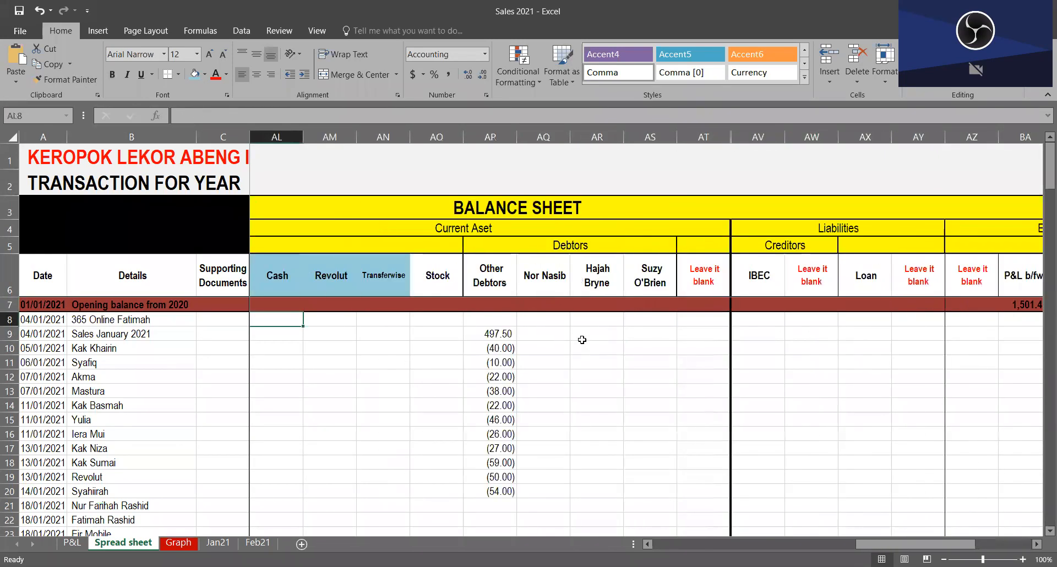
key("Left")
key("Left")
key("Left")
key("Left")
key("Left")
key("Right")
key("Right")
key("Right")
key("Right")
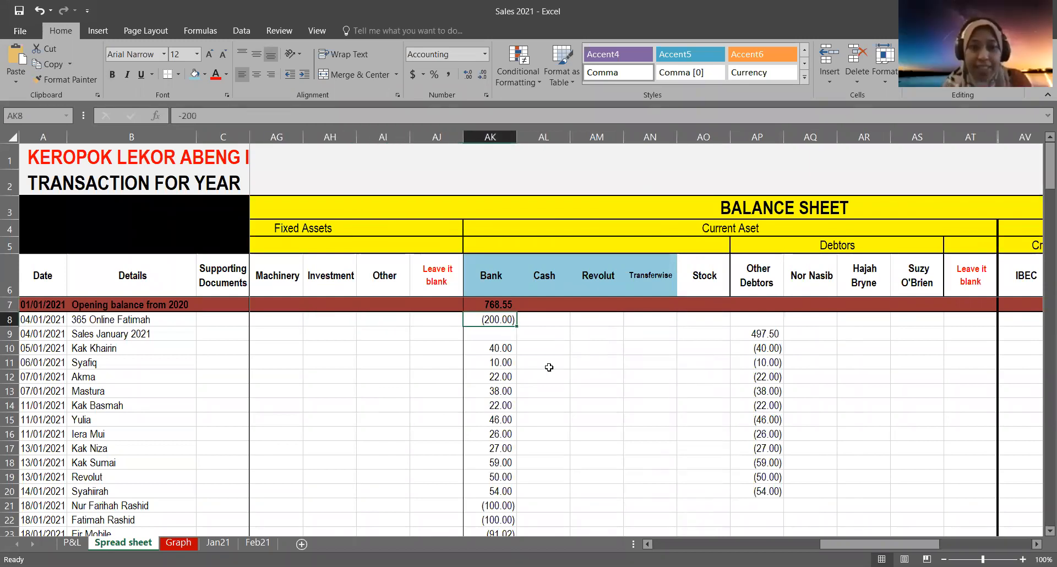
scroll(480, 300, "down", 1)
scroll(475, 380, "up", 1)
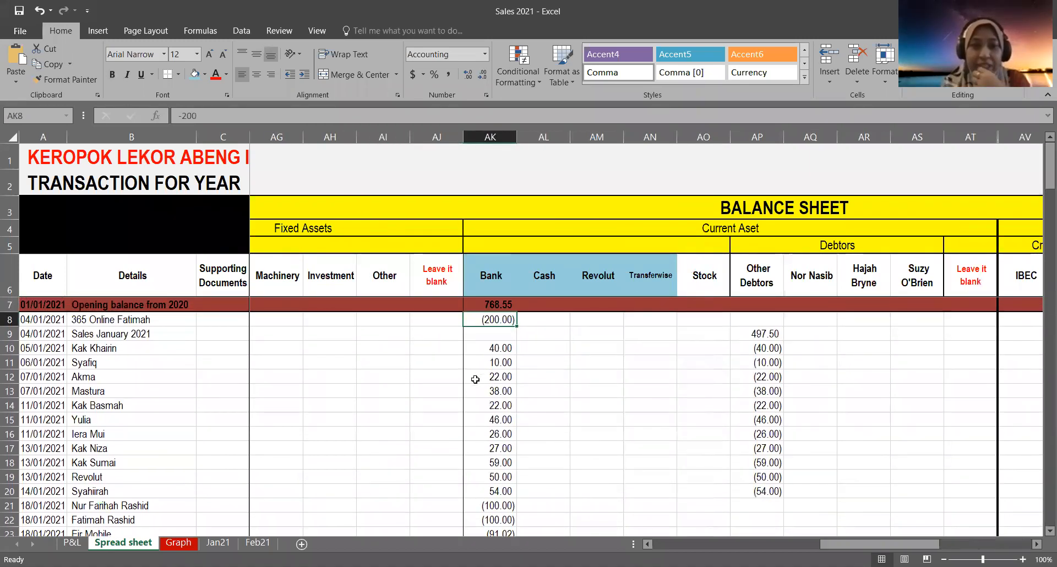
Step: Examine row 10's Bank receipt in AK10 and description in B10, and follow the row to Other Debtors in AP10
left_click(479, 343)
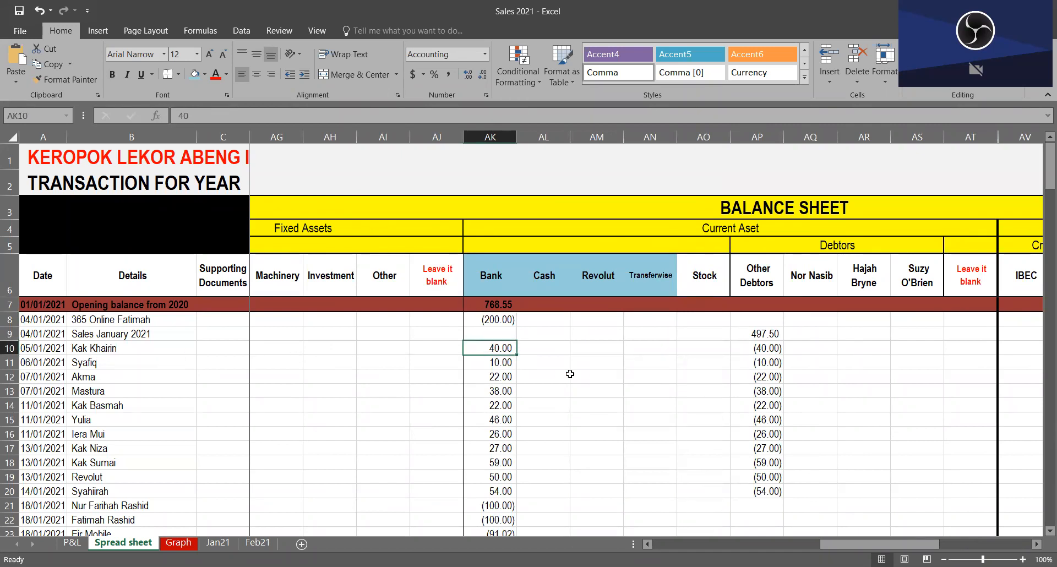
left_click(94, 350)
left_click(507, 348)
key("Right")
key("Right")
key("Right")
key("Right")
key("Right")
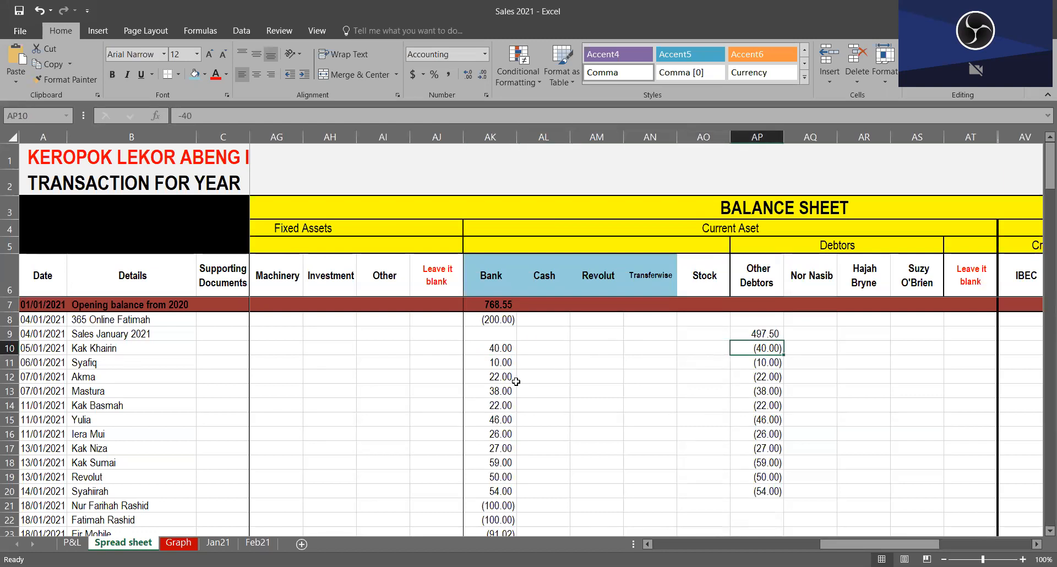
Step: Compare row 10's Bank amount with its opposite Other Debtors entry by moving between AK10 and AP10
key("Left")
key("Left")
key("Left")
key("Left")
key("Left")
key("Left")
key("Right")
key("Right")
key("Right")
key("Right")
key("Right")
key("Right")
key("Right")
key("Left")
Step: Inspect the January sales link in AP9, its description in B9 and the debtor receipt in AP10
left_click(764, 330)
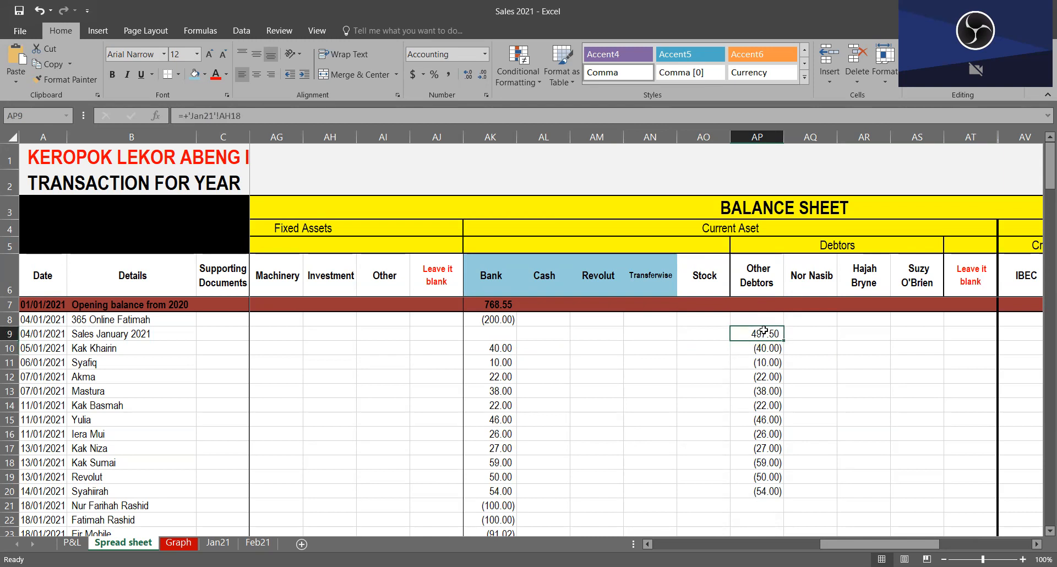
left_click(121, 334)
left_click(768, 333)
left_click(771, 350)
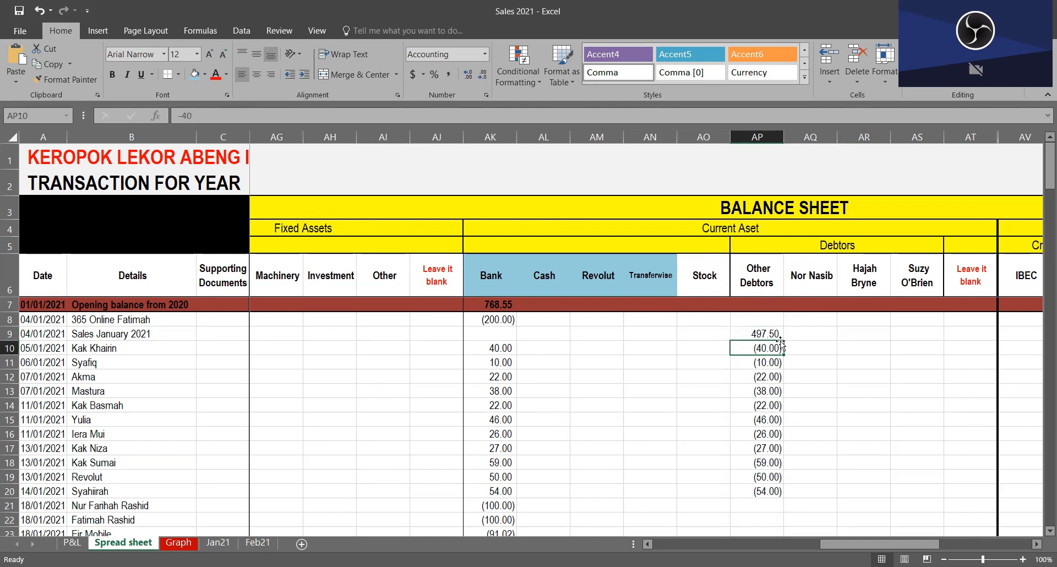
Step: Examine the three individually named debtor headings in AQ6, AR6 and AS6
left_click(801, 281)
left_click(860, 281)
left_click(933, 281)
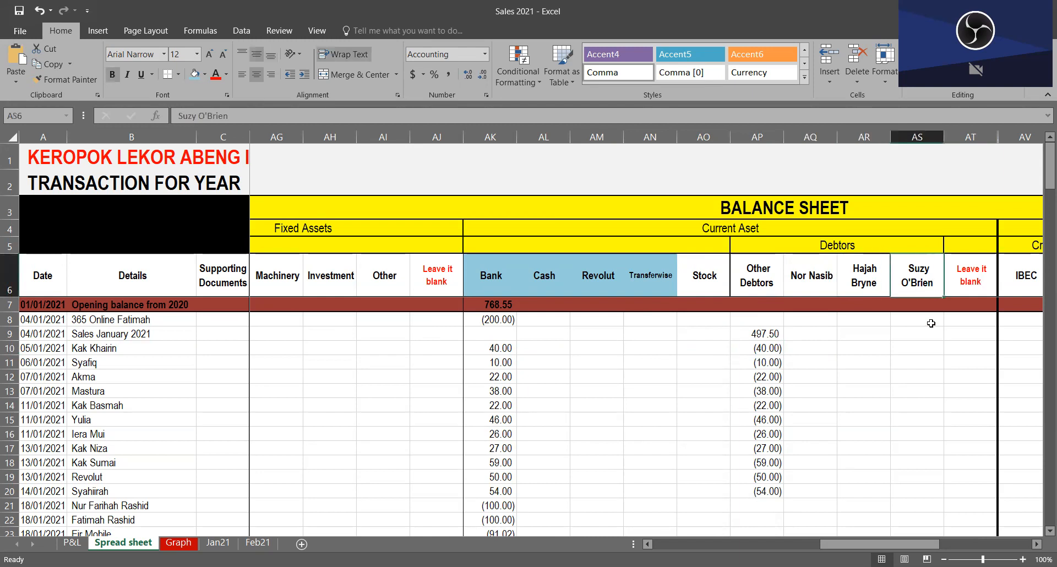
left_click(799, 293)
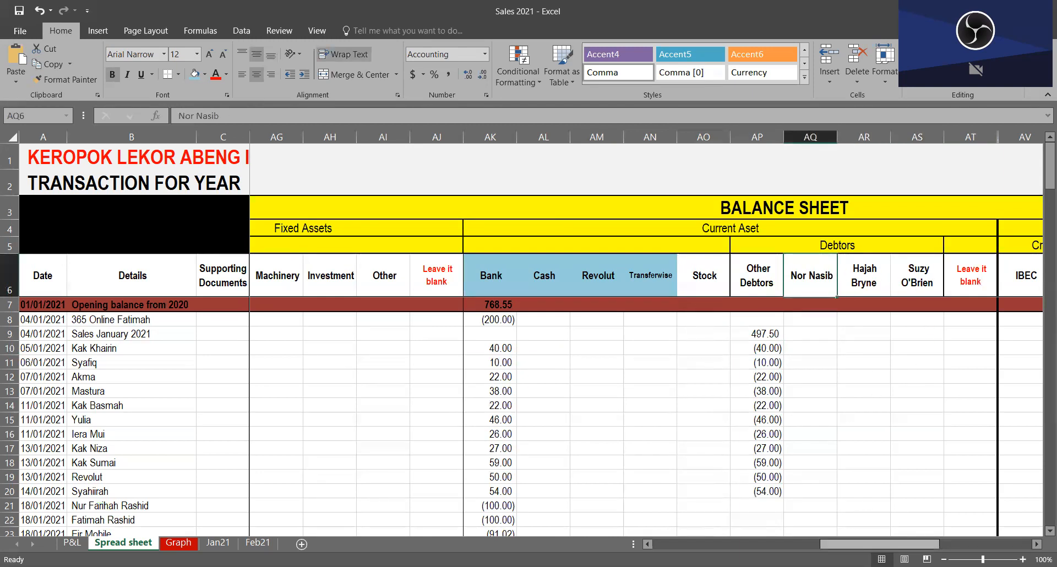
Step: Compare the named debtor columns in AQ6:AS6 repeatedly, ending on the AQ6 heading
scroll(880, 544, "right", 5)
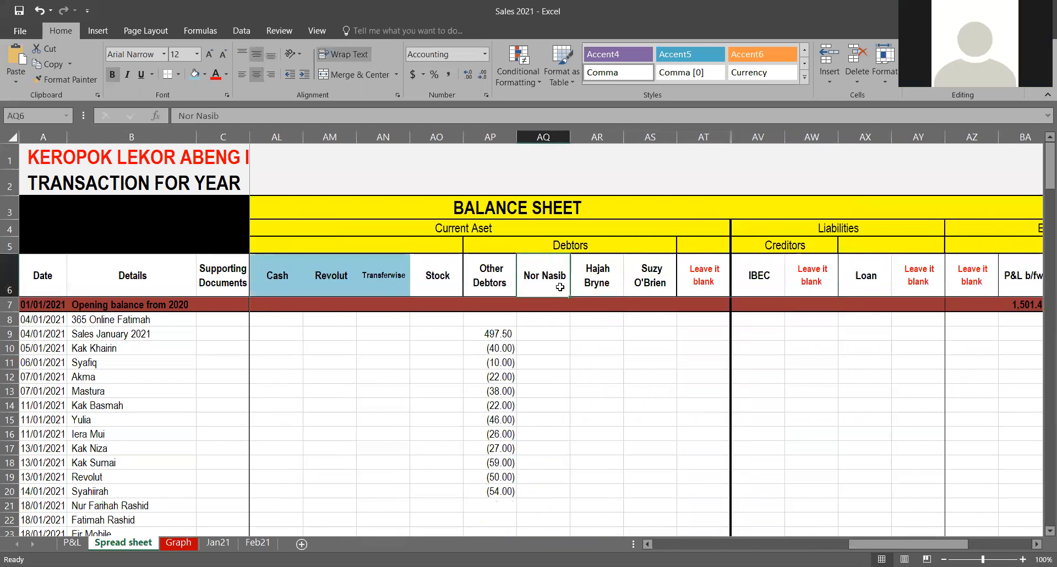
left_click(611, 286)
left_click(665, 286)
left_click(598, 282)
left_click(553, 277)
left_click(613, 282)
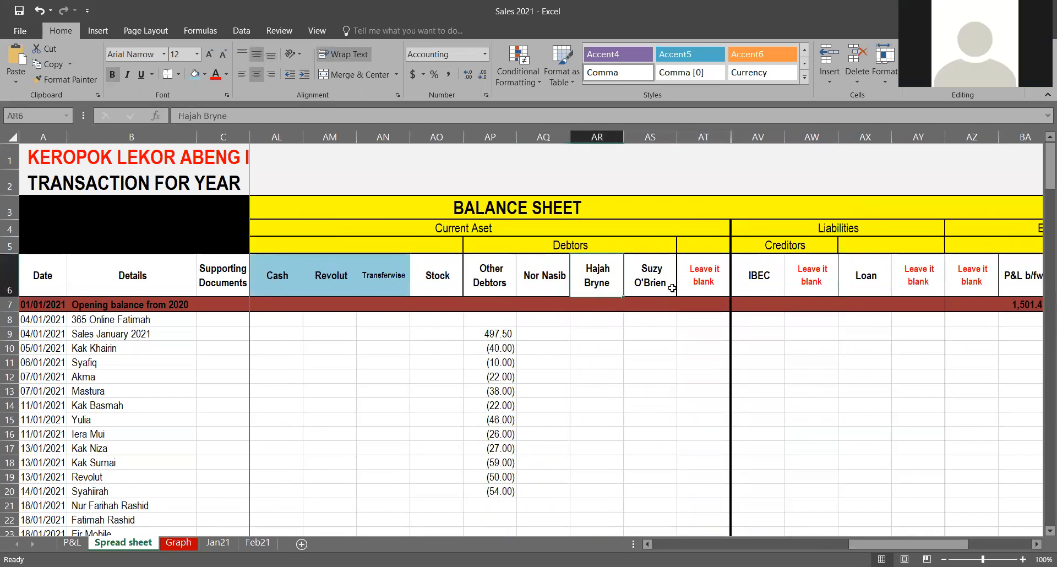
left_click(670, 286)
left_click(597, 282)
left_click(547, 280)
left_click(599, 282)
left_click(645, 280)
left_click(599, 281)
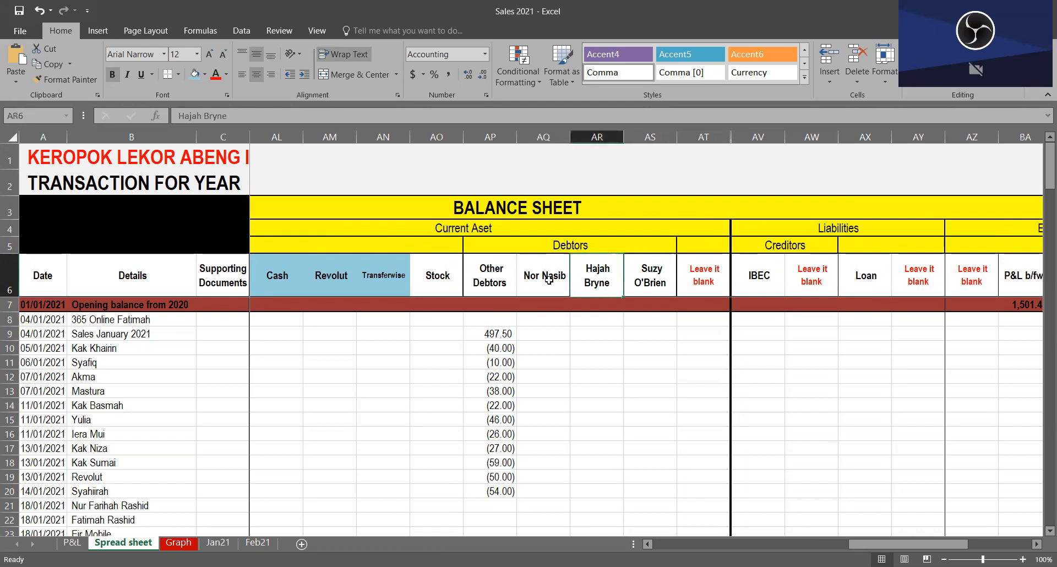
left_click(548, 281)
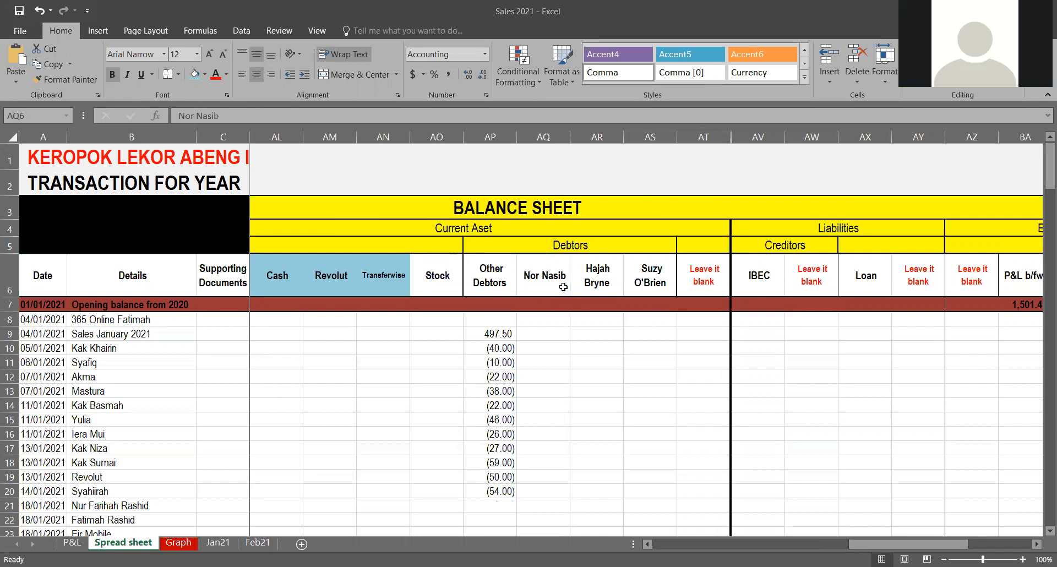
Step: Review the transaction rows beneath the named debtor headings and the Other Debtors entry in AP10
left_click(595, 463)
scroll(578, 441, "down", 1)
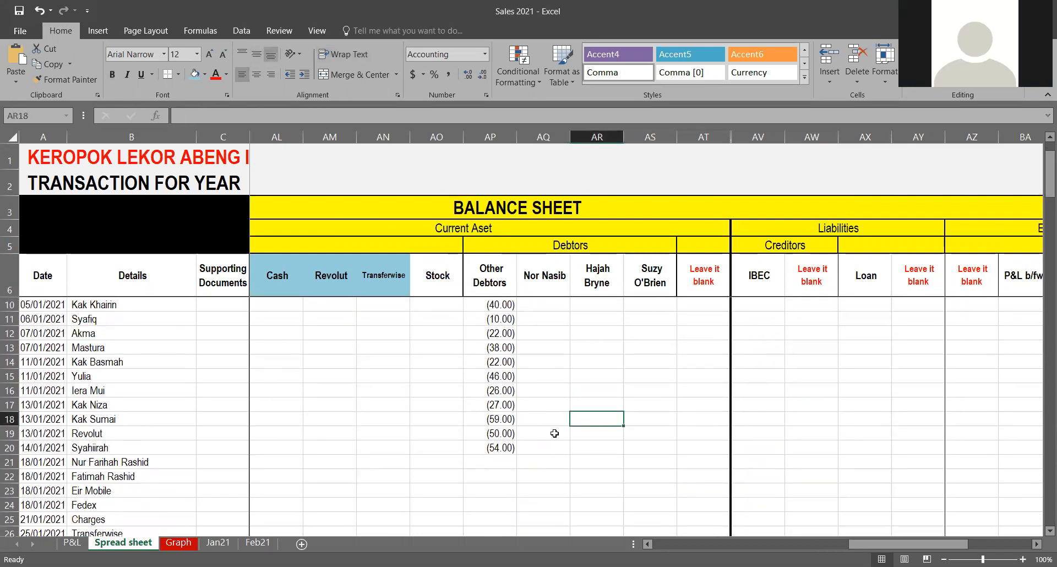
scroll(524, 428, "up", 1)
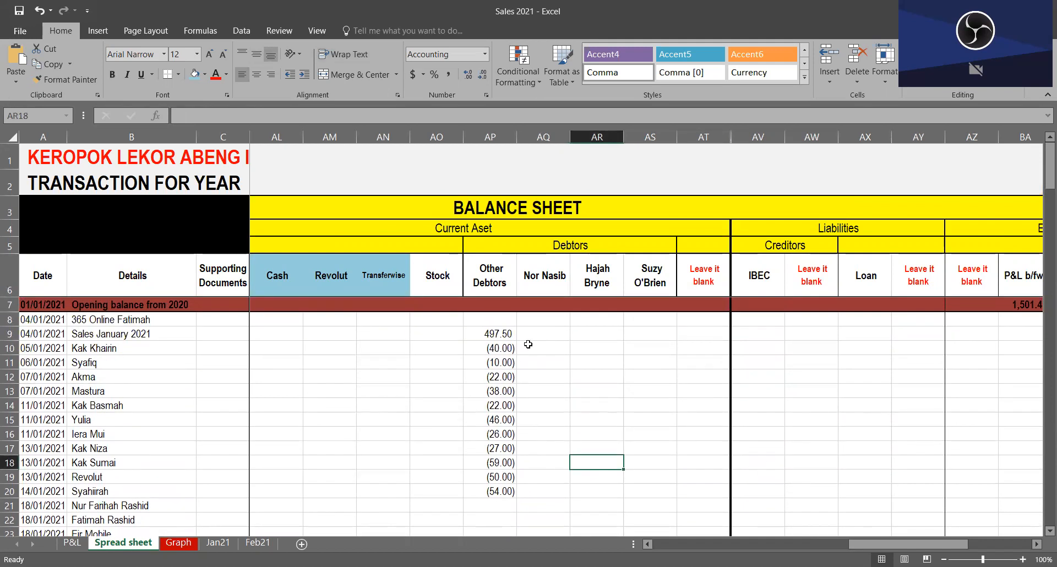
left_click(566, 287)
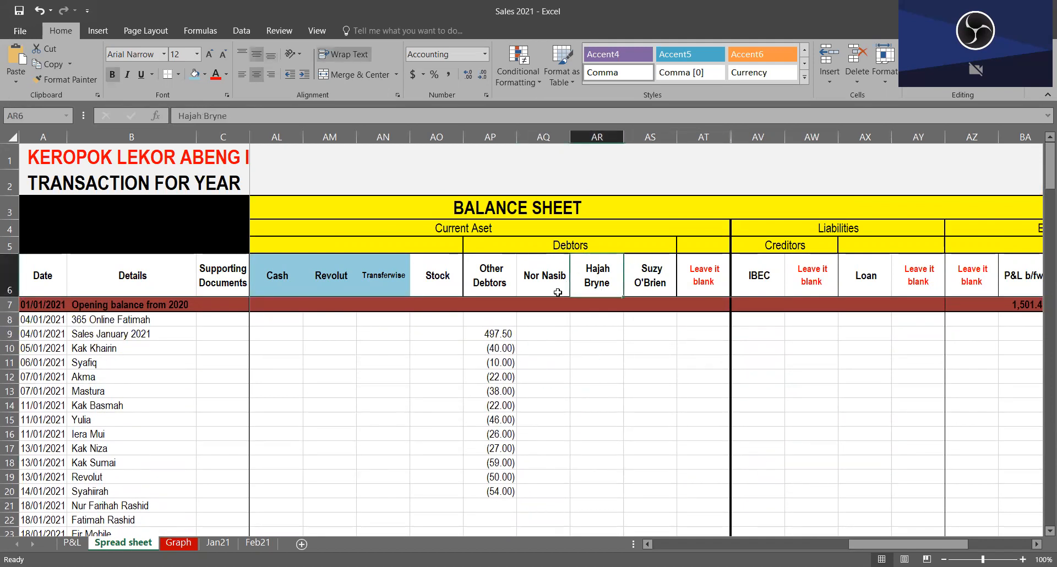
left_click(508, 348)
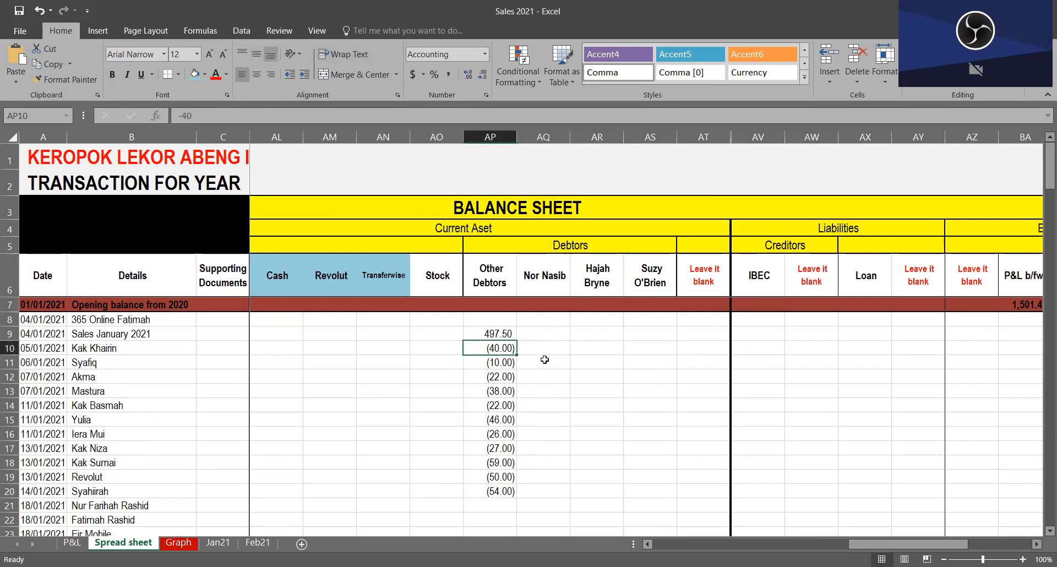
Step: Check the named debtor column totals in AQ133:AS133 and return to the opening balance rows
scroll(556, 349, "down", 1)
scroll(556, 349, "down", 10)
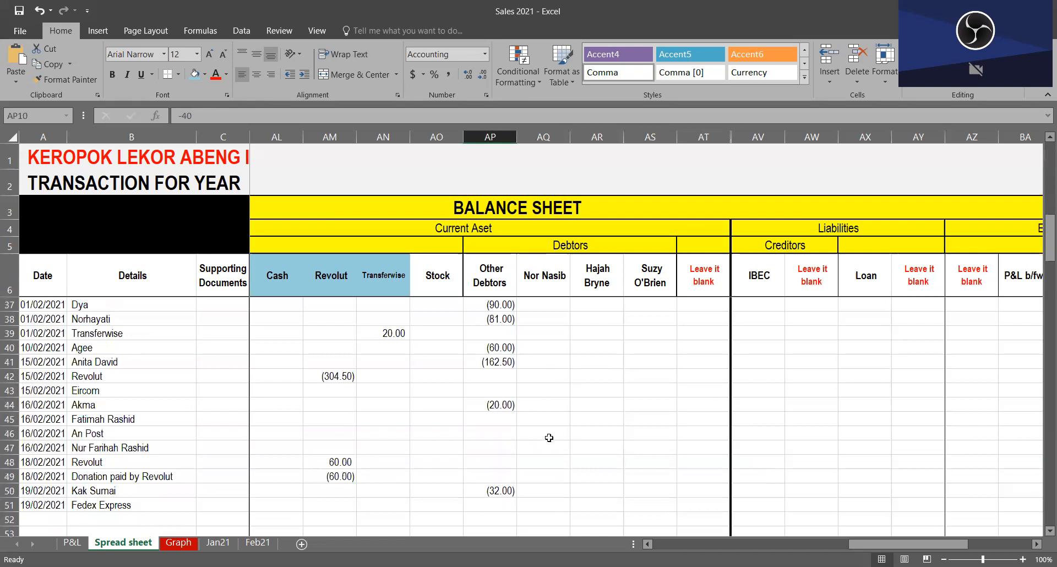
scroll(558, 349, "down", 20)
left_click_drag(558, 349, 645, 349)
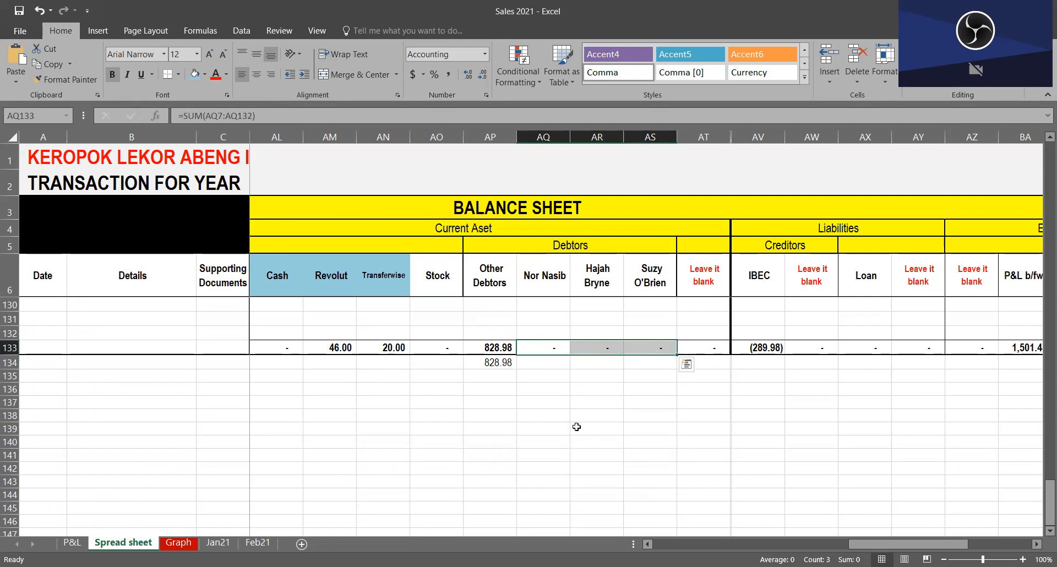
scroll(567, 430, "up", 17)
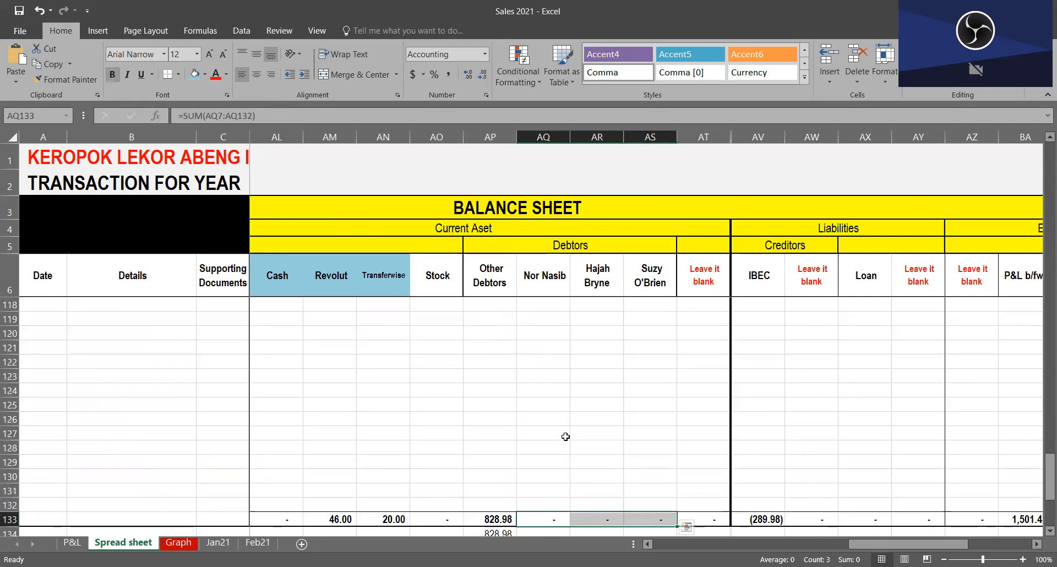
scroll(570, 410, "up", 15)
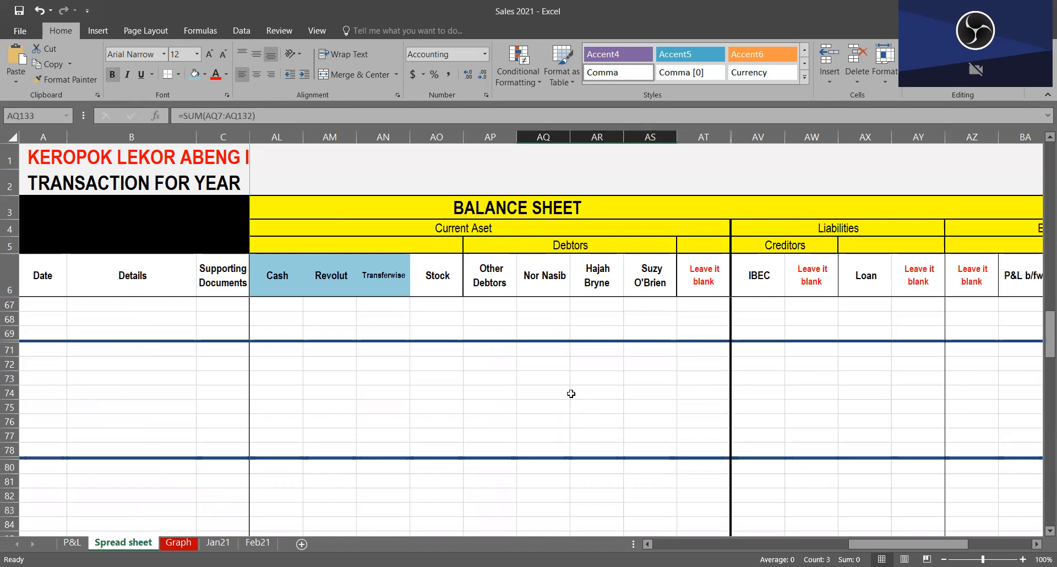
scroll(582, 382, "up", 9)
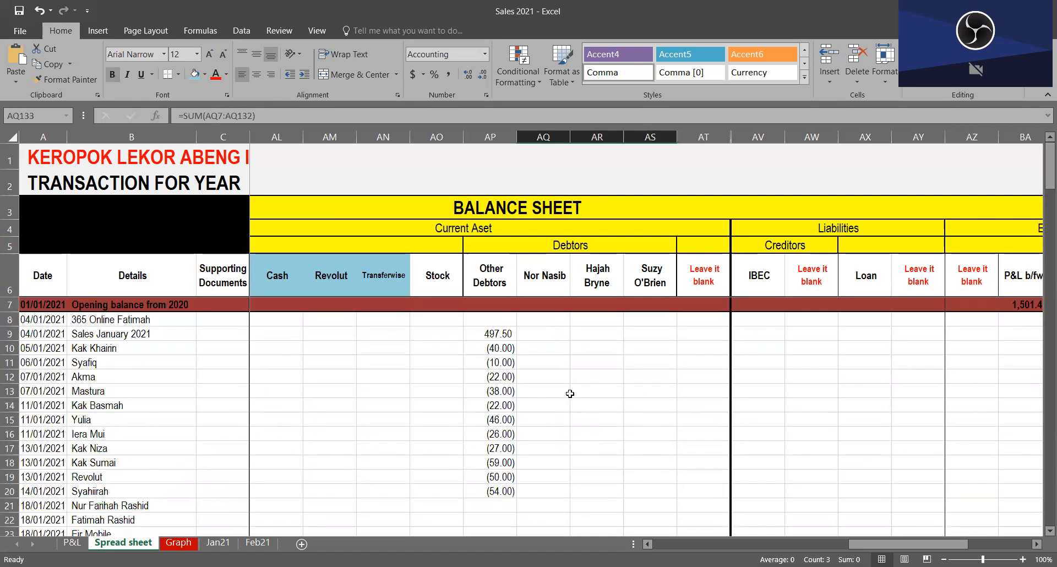
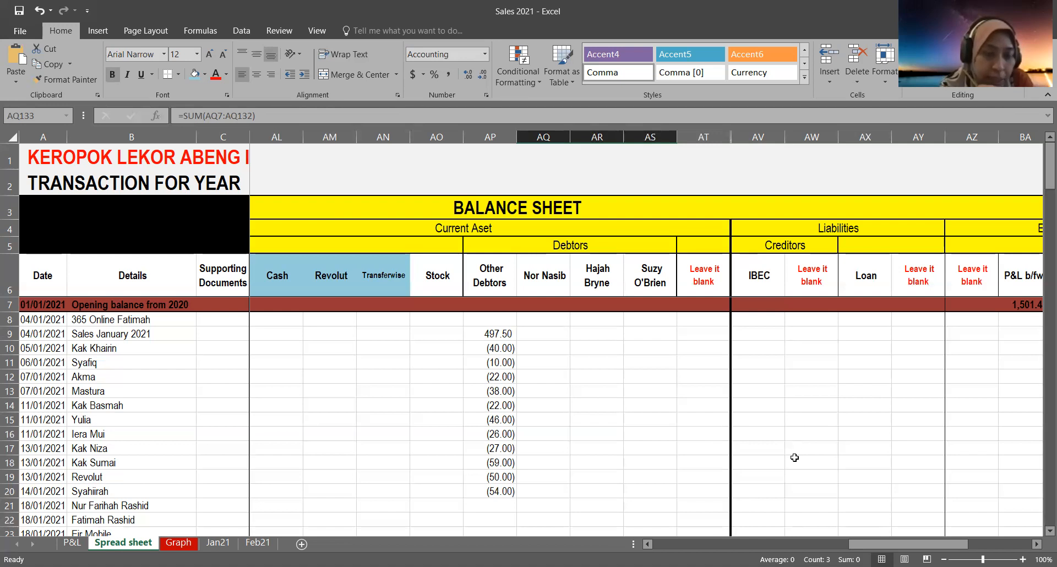
Step: Return to the Profit and Loss section and review the Sales January 2021 row from the sales columns to Discounts and Salary
left_click(497, 321)
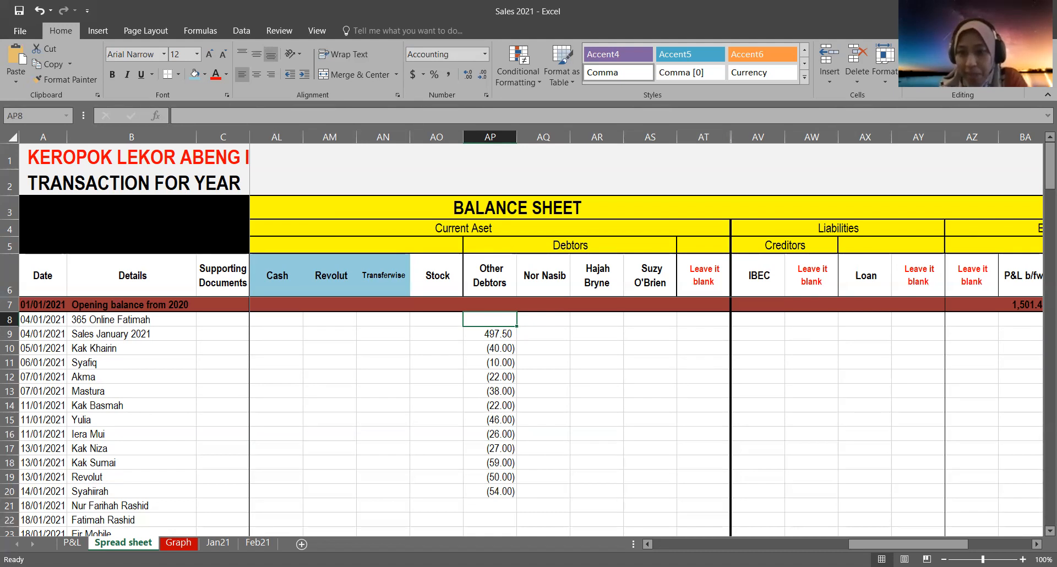
left_click_drag(881, 544, 686, 544)
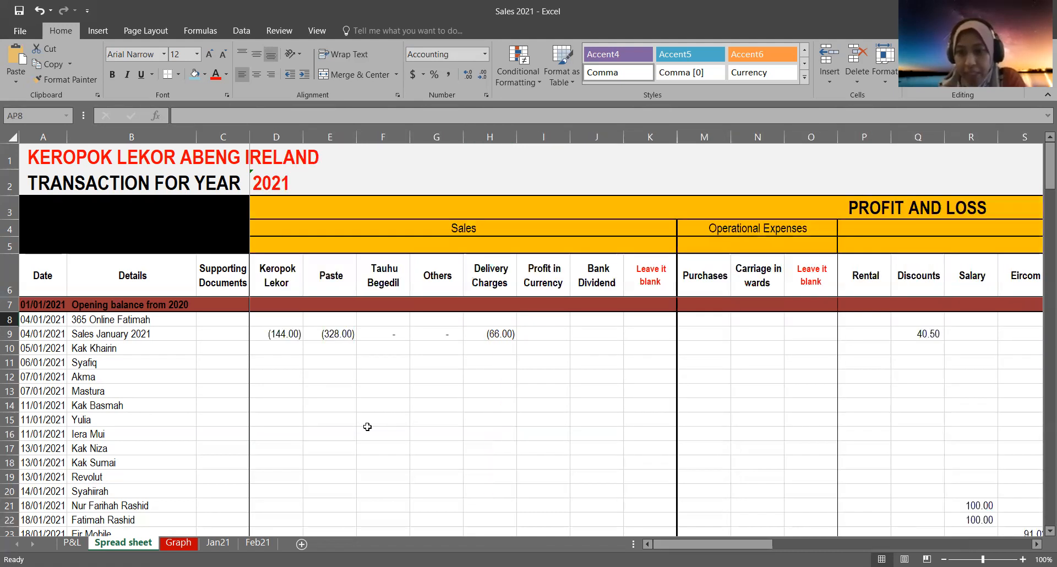
left_click_drag(383, 391, 385, 379)
left_click(729, 349)
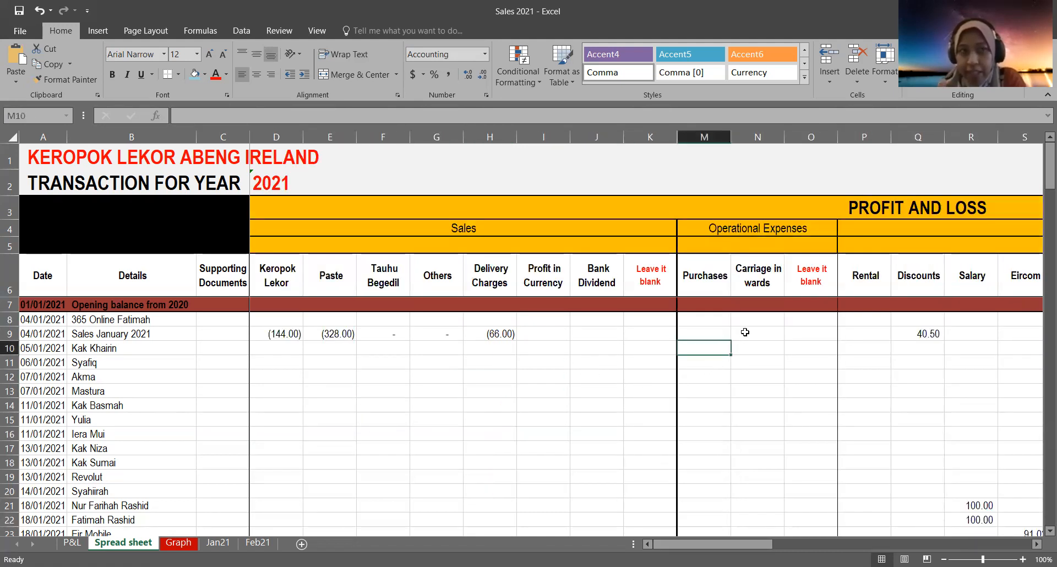
left_click(746, 334)
key("Right")
key("Right")
key("Right")
key("Right")
key("Right")
key("Right")
key("Right")
key("Right")
key("Right")
key("Right")
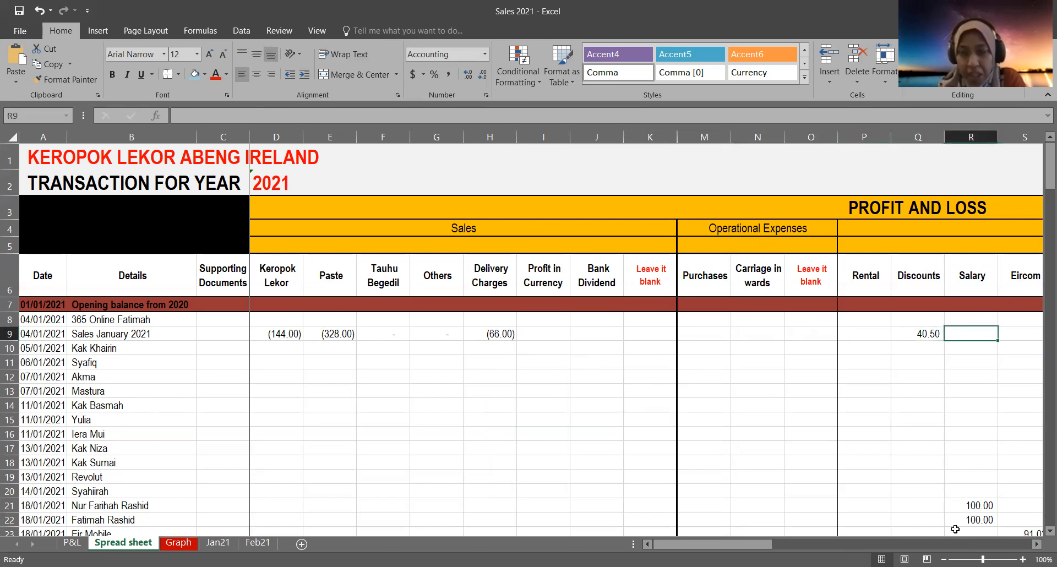
key("Left")
key("Left")
key("Left")
key("Left")
key("Left")
key("Left")
key("Left")
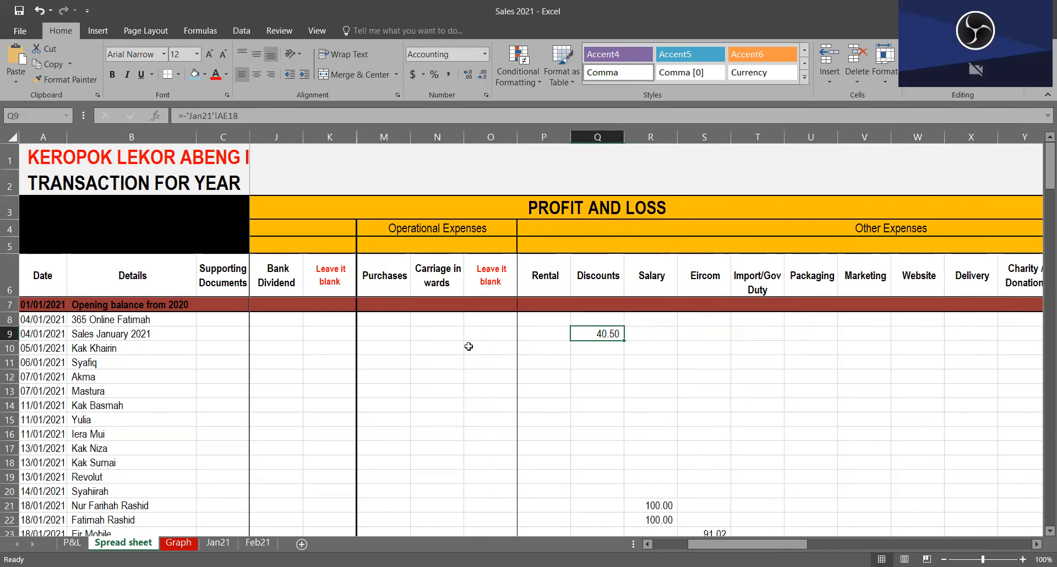
Step: Examine the sheet titles in A1 and A2 and the Profit and Loss heading rows above the sales columns
left_click(491, 323)
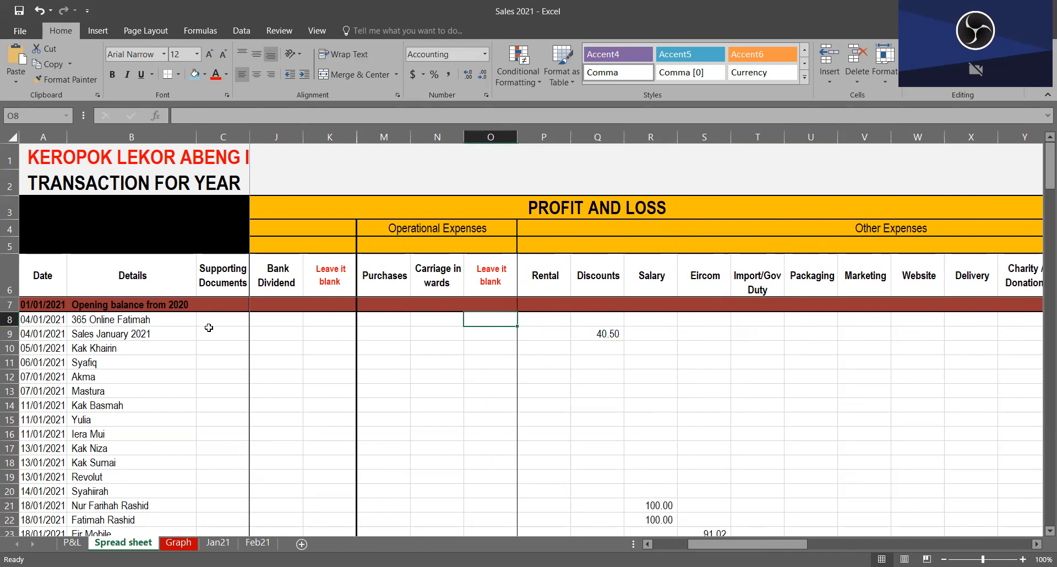
left_click(106, 160)
left_click(65, 160)
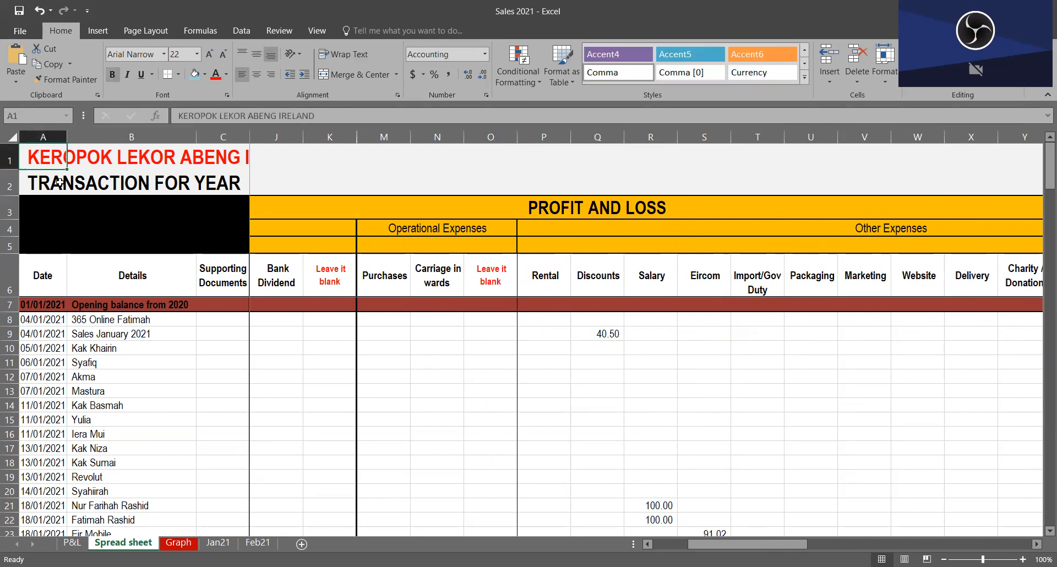
left_click(51, 191)
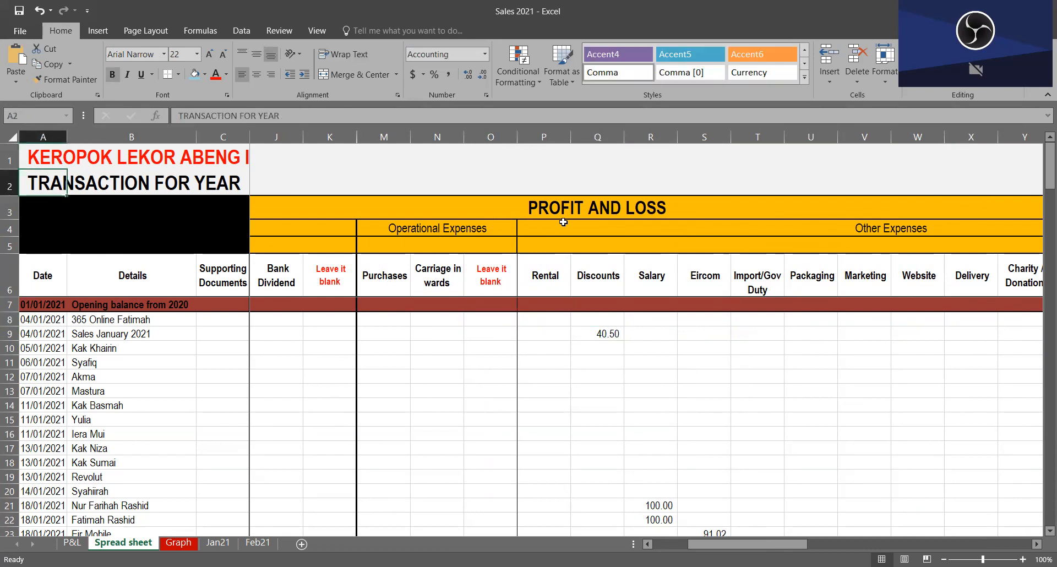
left_click(454, 214)
key("Down")
key("Down")
key("Down")
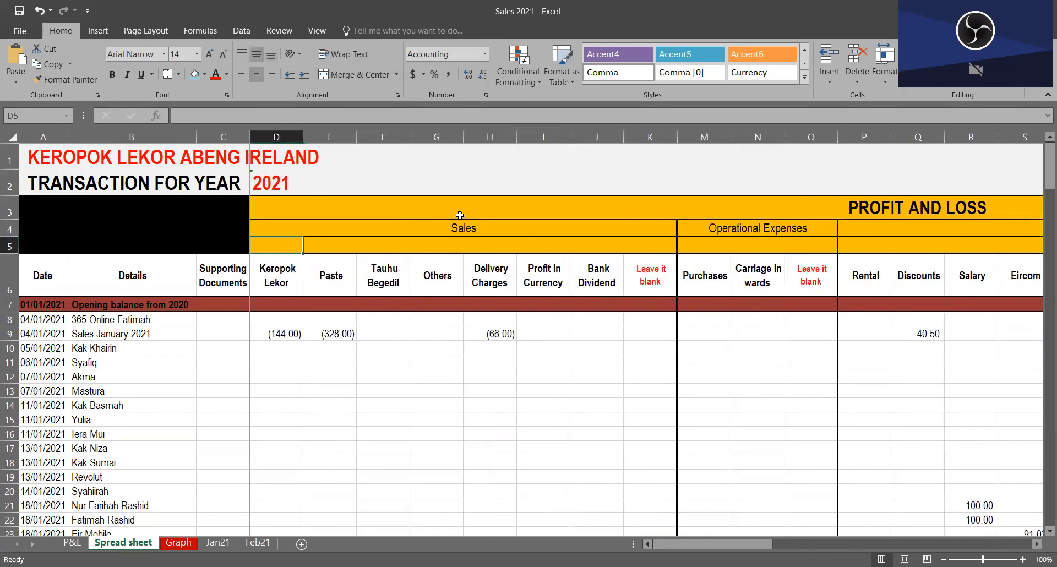
Step: Rename the first sales column heading in D6 as Property
key("Right")
key("Right")
key("Right")
key("Left")
key("Left")
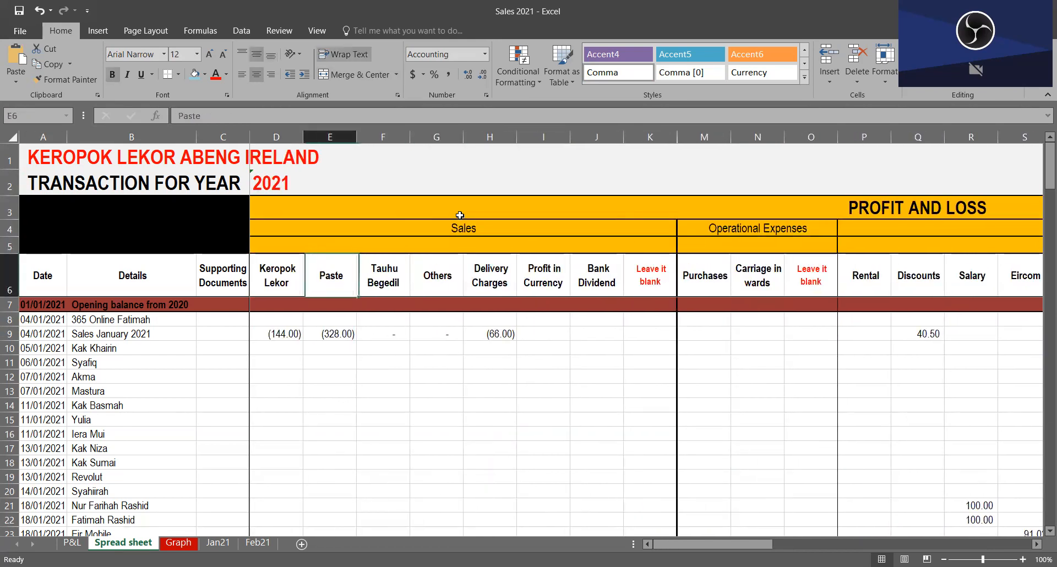
key("Left")
type("Prope")
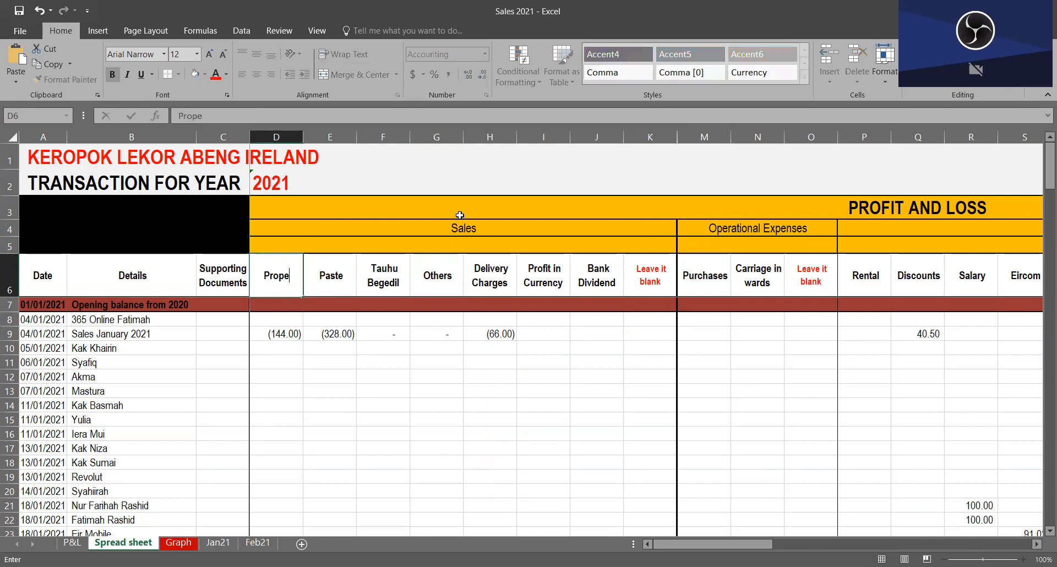
type("rty")
key("Return")
Step: Examine the January sales entry in D9 beneath the first sales heading
key("Down")
key("Down")
key("Up")
key("Up")
key("Down")
key("Down")
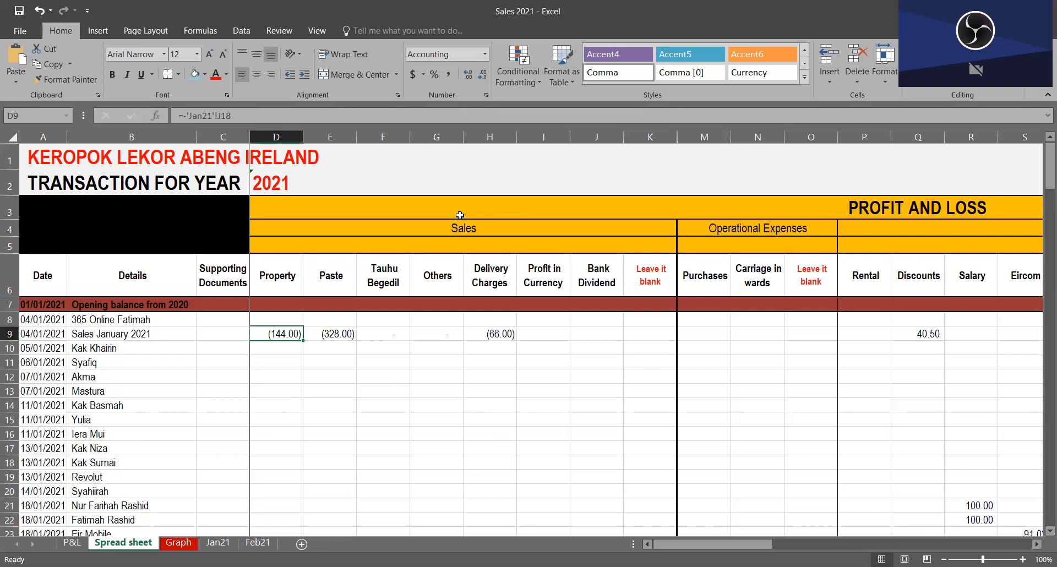
Step: Undo the last change to the D6 heading
key("Right")
key("Up")
key("Up")
key("Up")
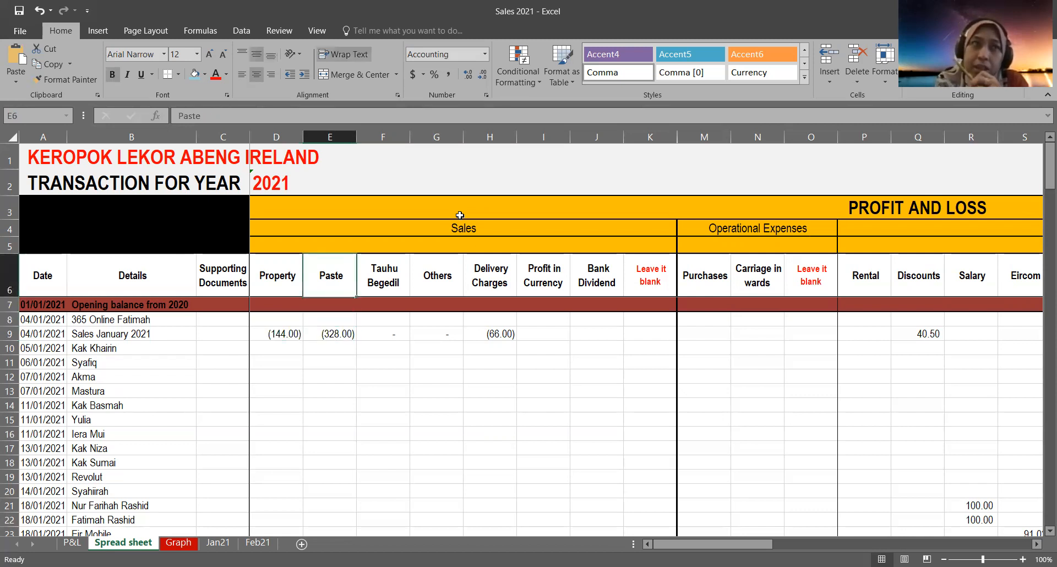
key("Left")
key("ctrl+z")
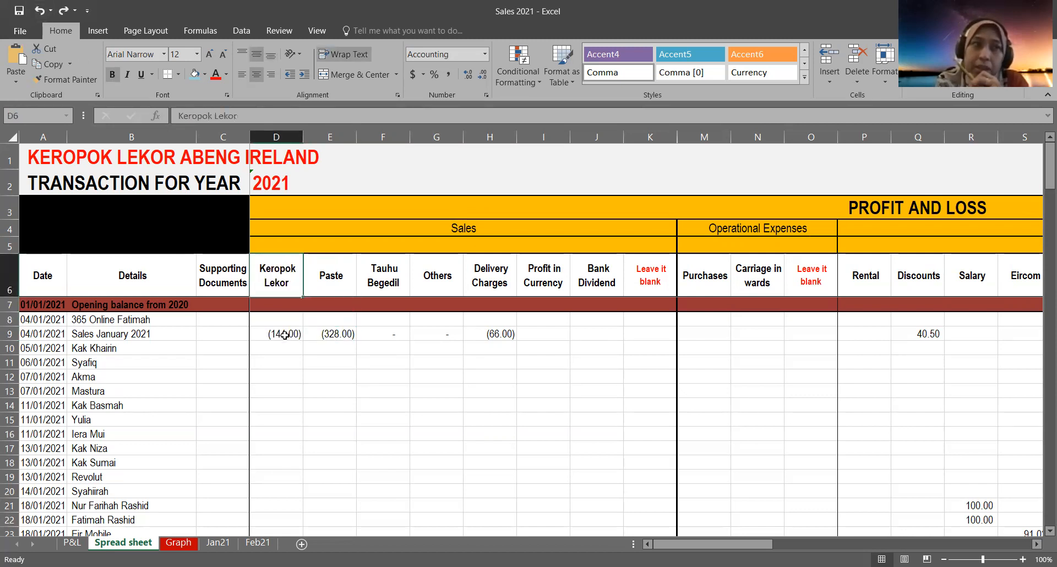
Step: Review the Sales January 2021 amounts in D9 and across E9:R9
left_click(284, 334)
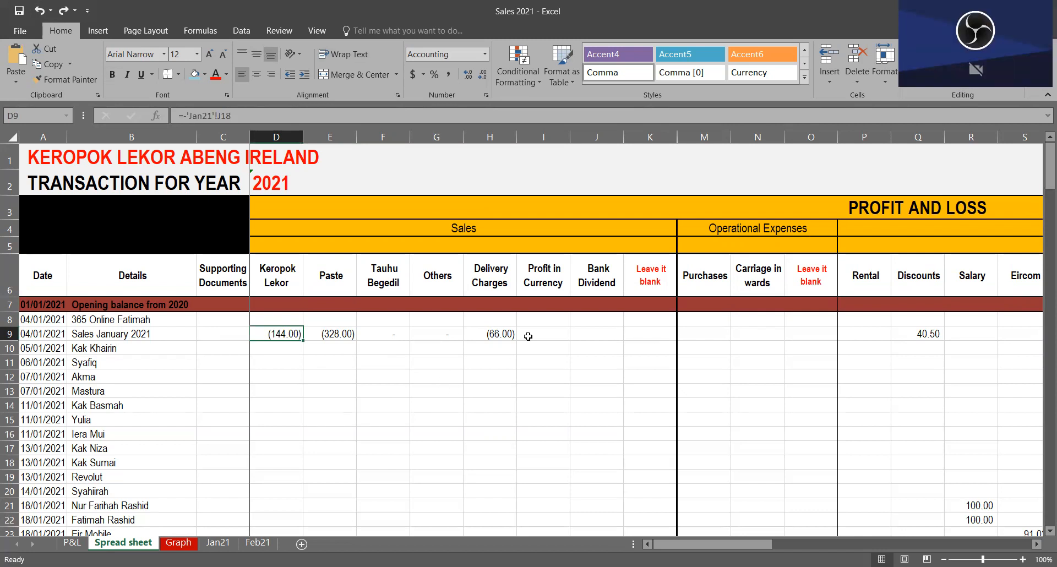
left_click_drag(335, 332, 668, 333)
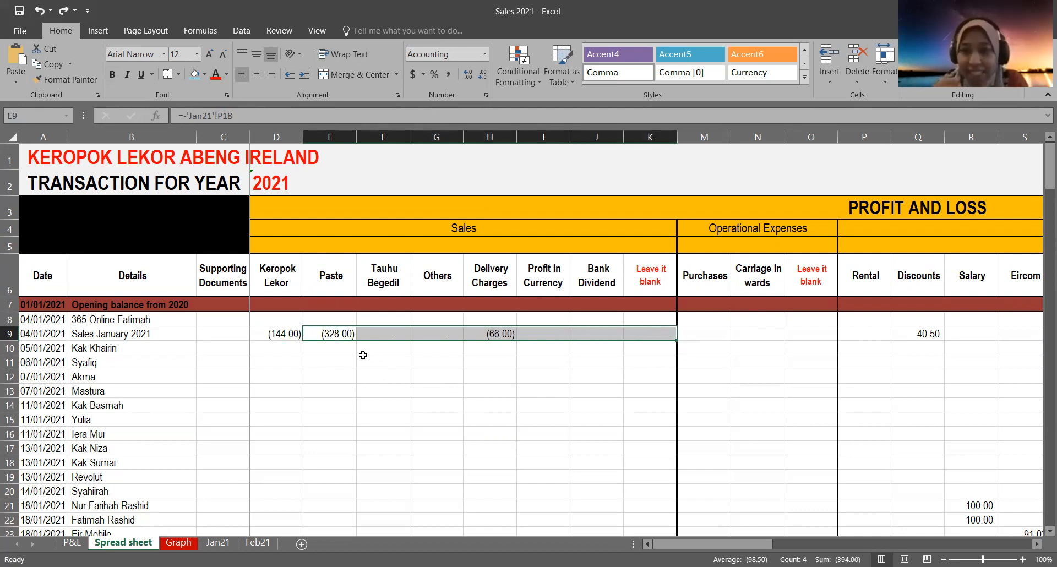
left_click_drag(347, 336, 947, 337)
left_click(663, 363)
left_click_drag(346, 336, 955, 335)
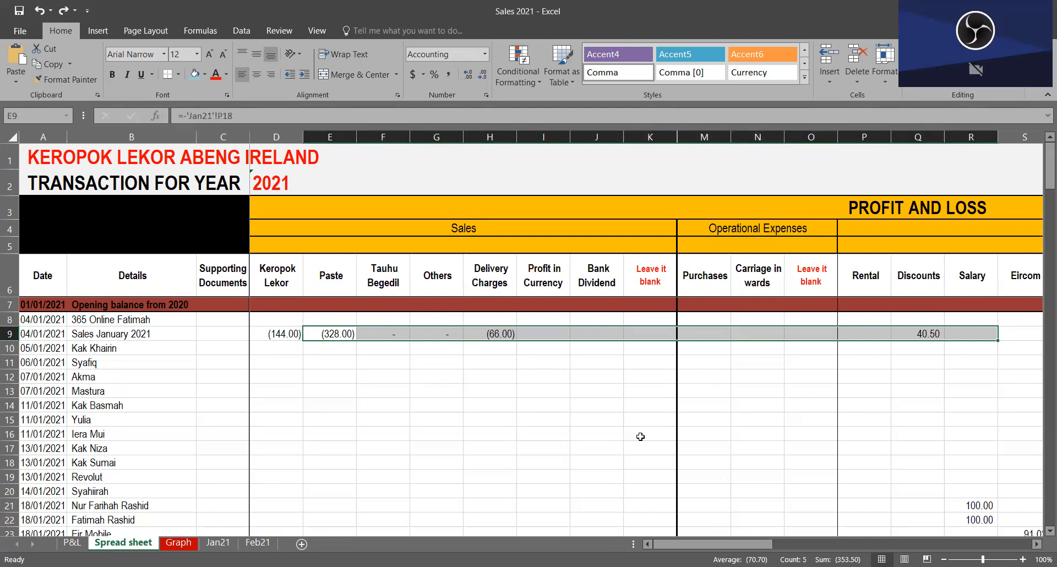
Step: Rename the first sales column heading in D6 as Service
left_click(294, 276)
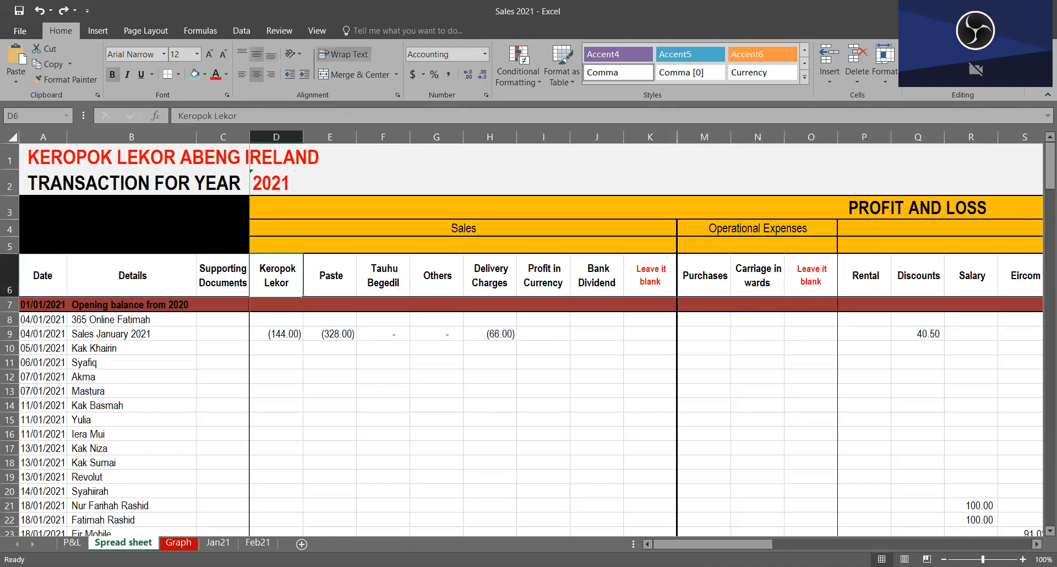
type("Servifce")
key("BackSpace")
key("BackSpace")
key("BackSpace")
type("ce")
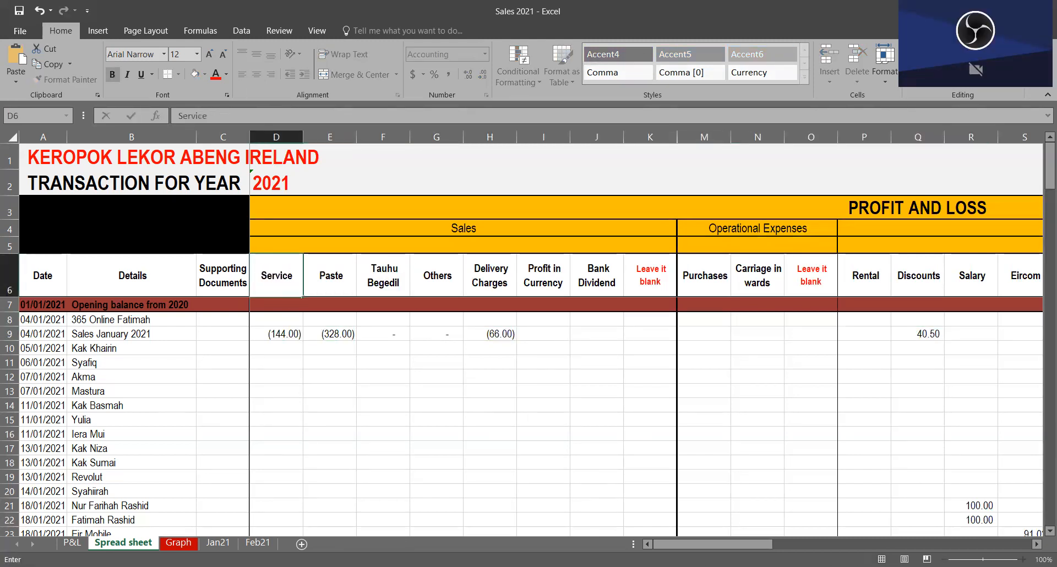
key("Return")
key("Up")
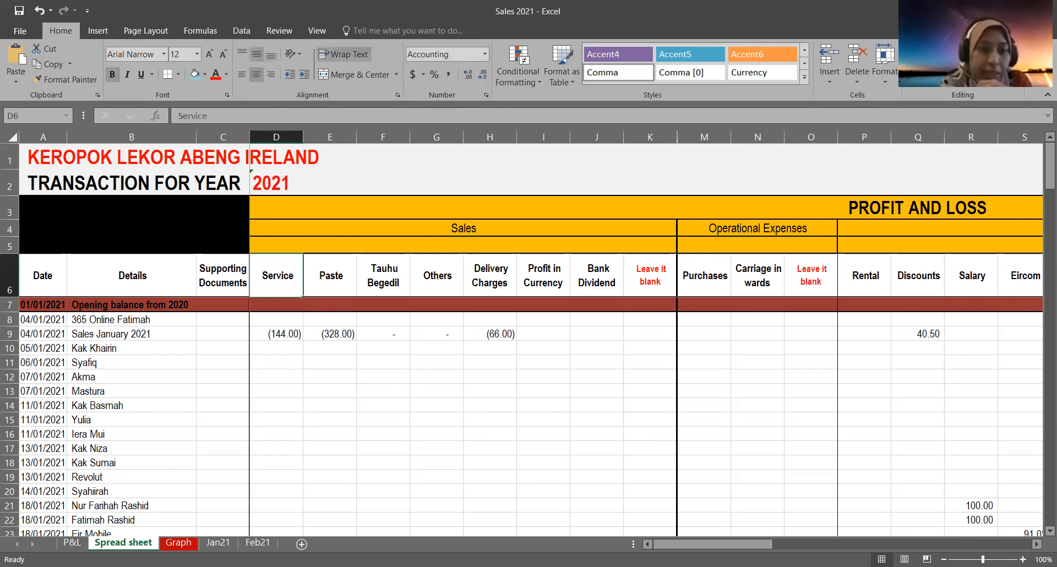
Step: Replace the D6 sales column heading with Inco
type("Income")
key("BackSpace")
key("BackSpace")
key("Return")
left_click(302, 288)
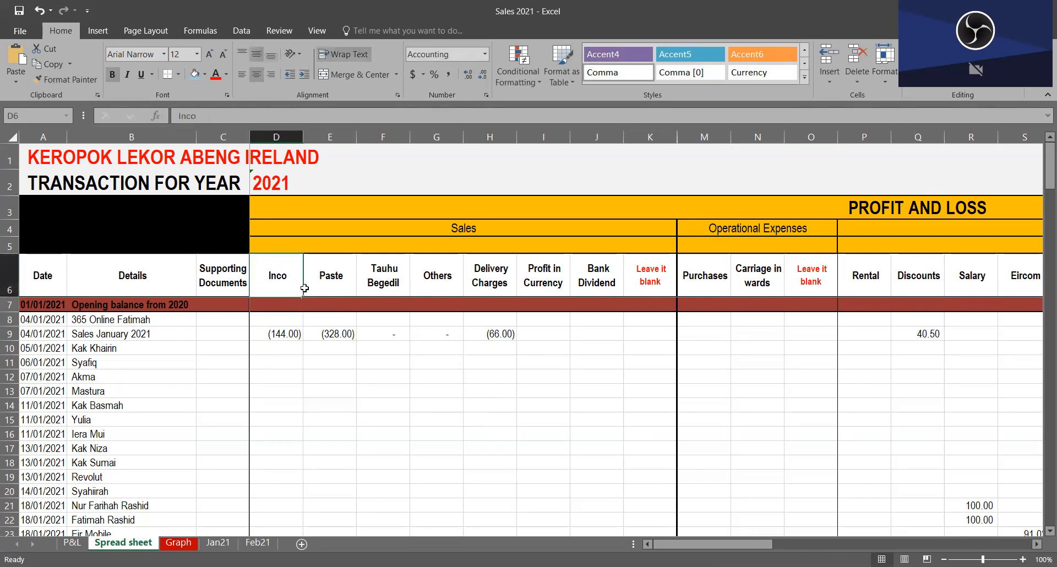
Step: Undo the last two changes to the D6 heading
left_click(39, 11)
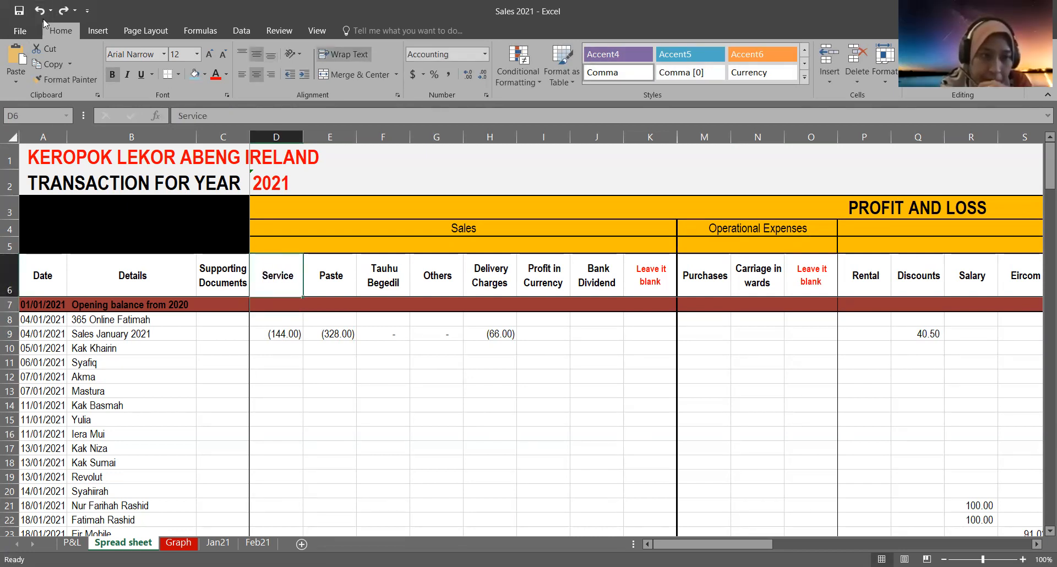
left_click(39, 10)
Step: Examine the expense headings in row 6, from Operational Expenses through Other Expenses to Bank Charges in AA6
left_click(728, 285)
key("Right")
key("Right")
key("Right")
key("Right")
key("Right")
key("Right")
key("Right")
key("Right")
key("Right")
key("Right")
key("Right")
key("Right")
key("Right")
key("Right")
key("Right")
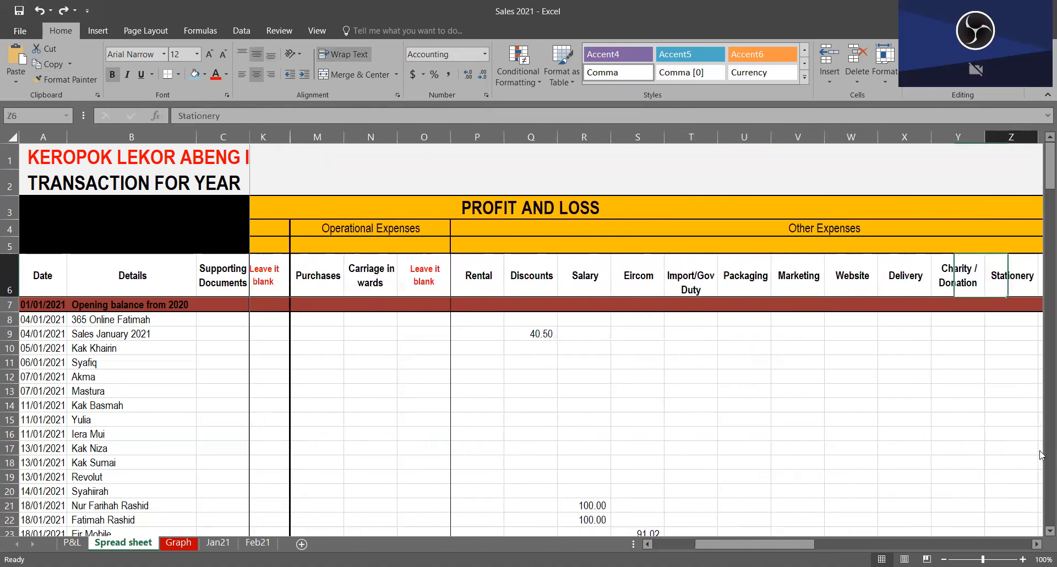
key("Left")
key("Left")
key("Left")
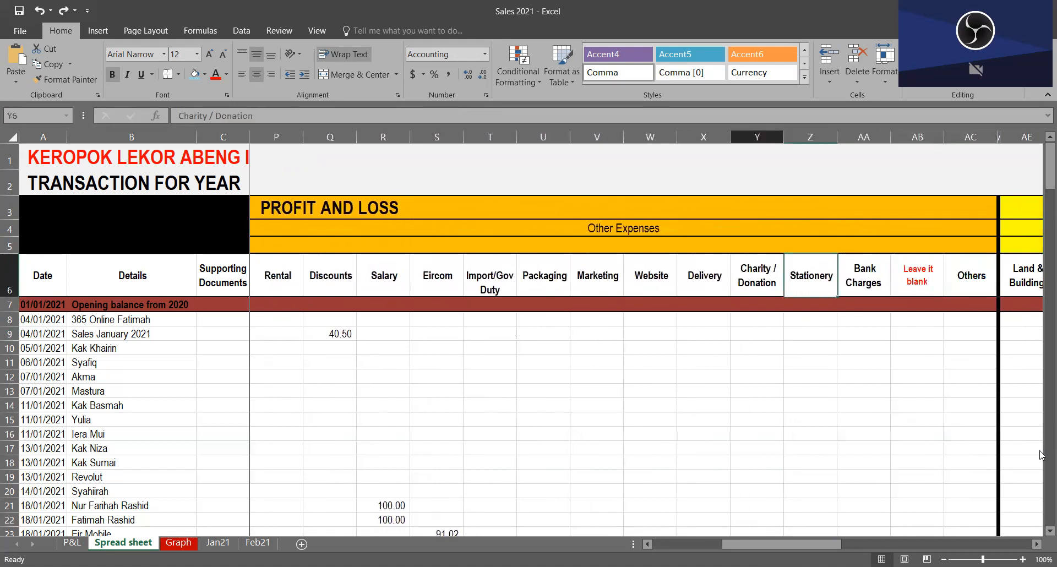
left_click(860, 285)
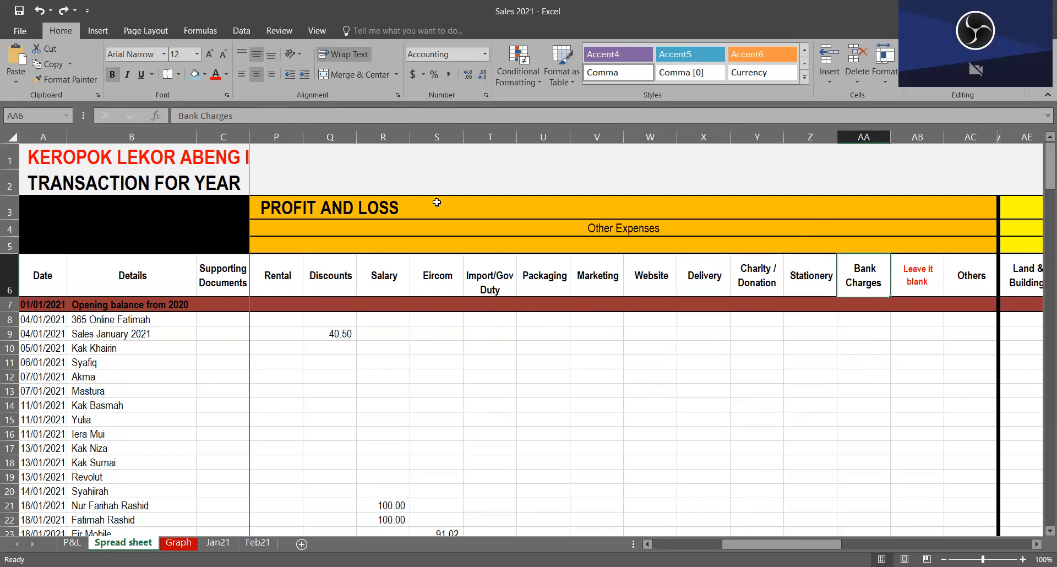
Step: Check the details and date of the first transaction in B8 and A8
left_click(473, 187)
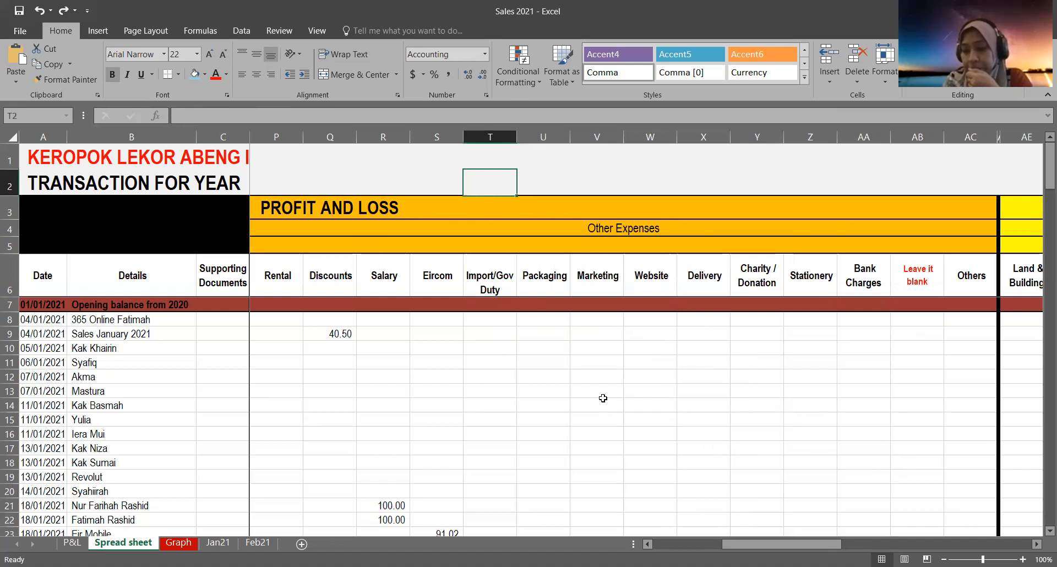
left_click(113, 318)
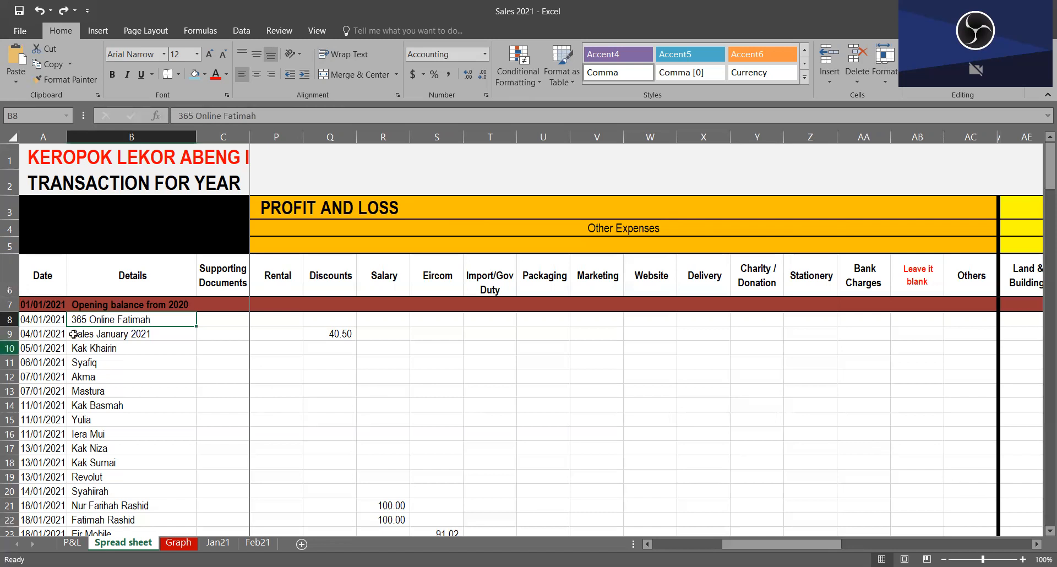
left_click(48, 322)
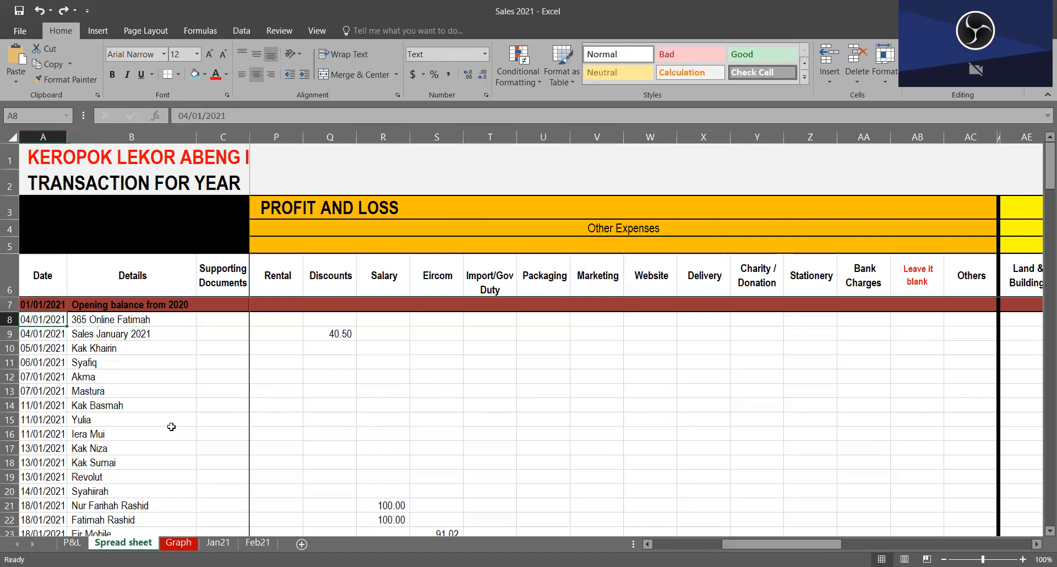